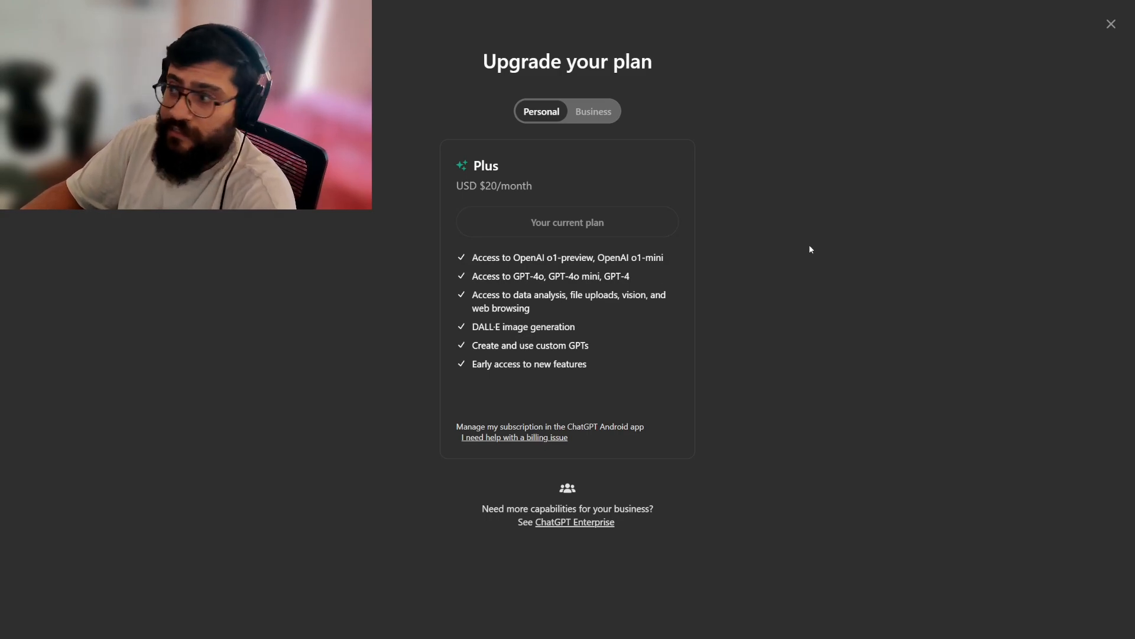
Close the plan upgrade page and review both custom instruction fields in Customize ChatGPT, leaving them without saving.
click(1111, 25)
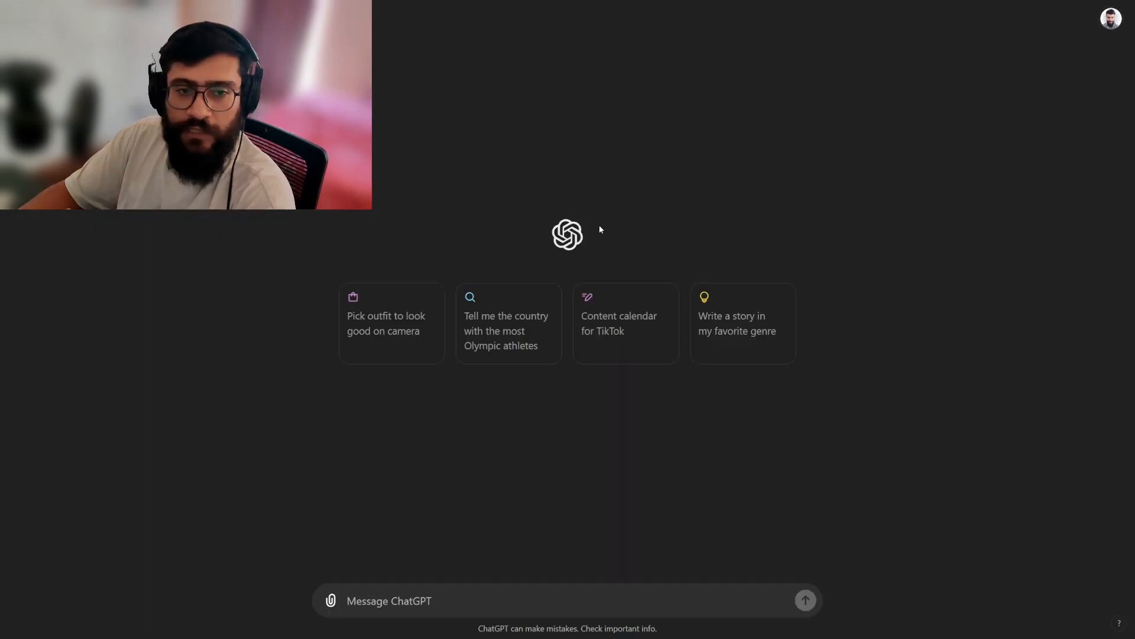
click(1111, 19)
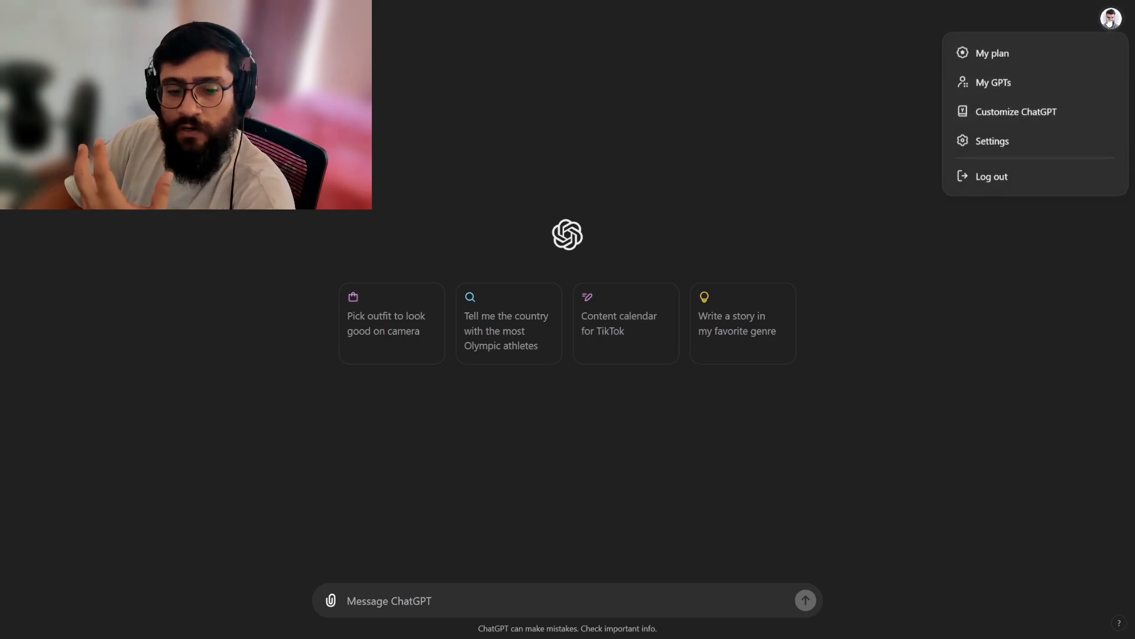
click(1032, 113)
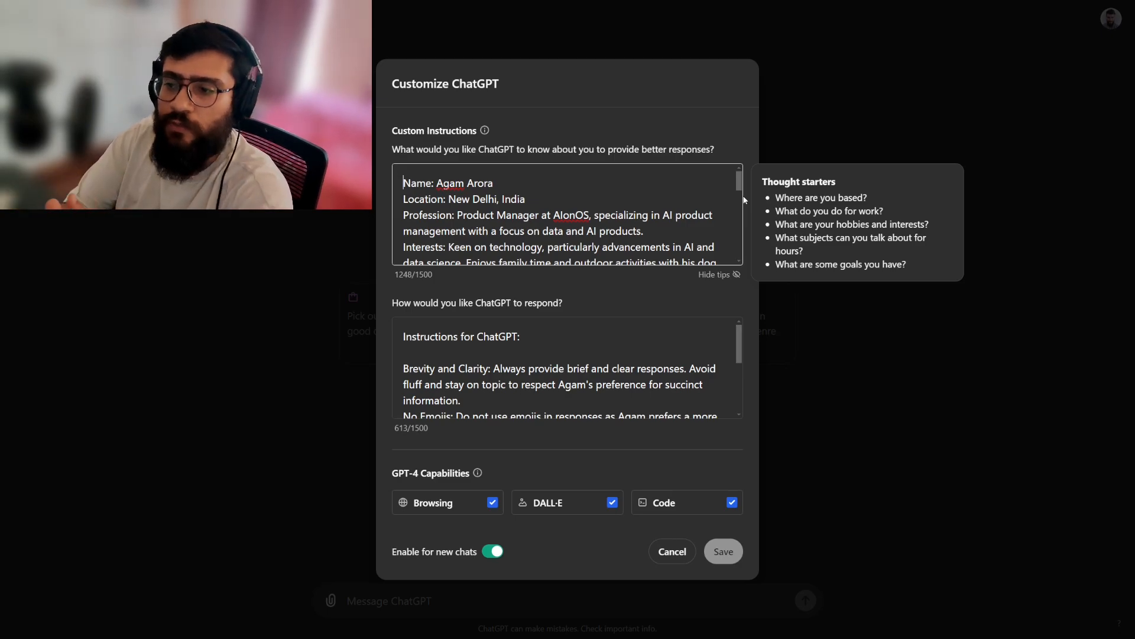
click(634, 369)
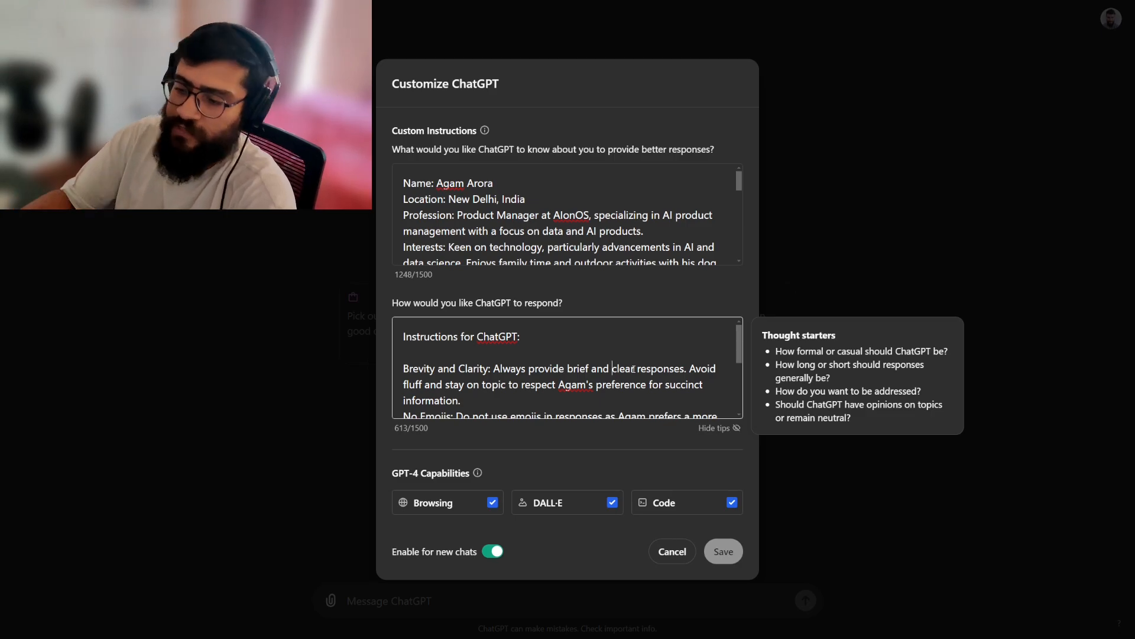
click(677, 551)
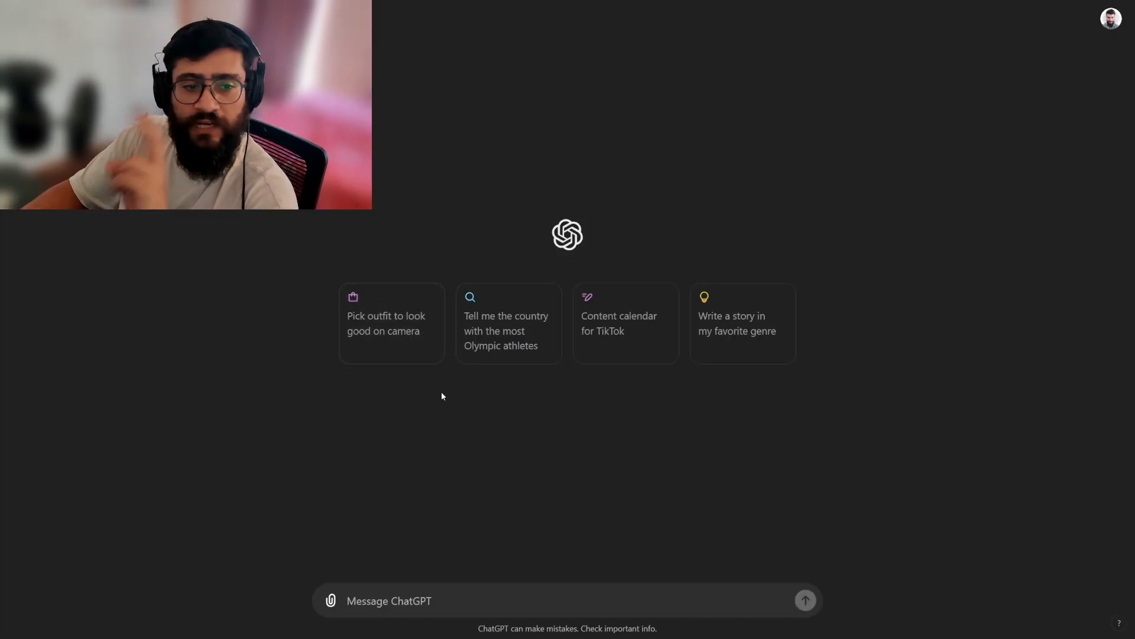
Review the Memory options in the Personalization settings, then close the settings.
click(1110, 19)
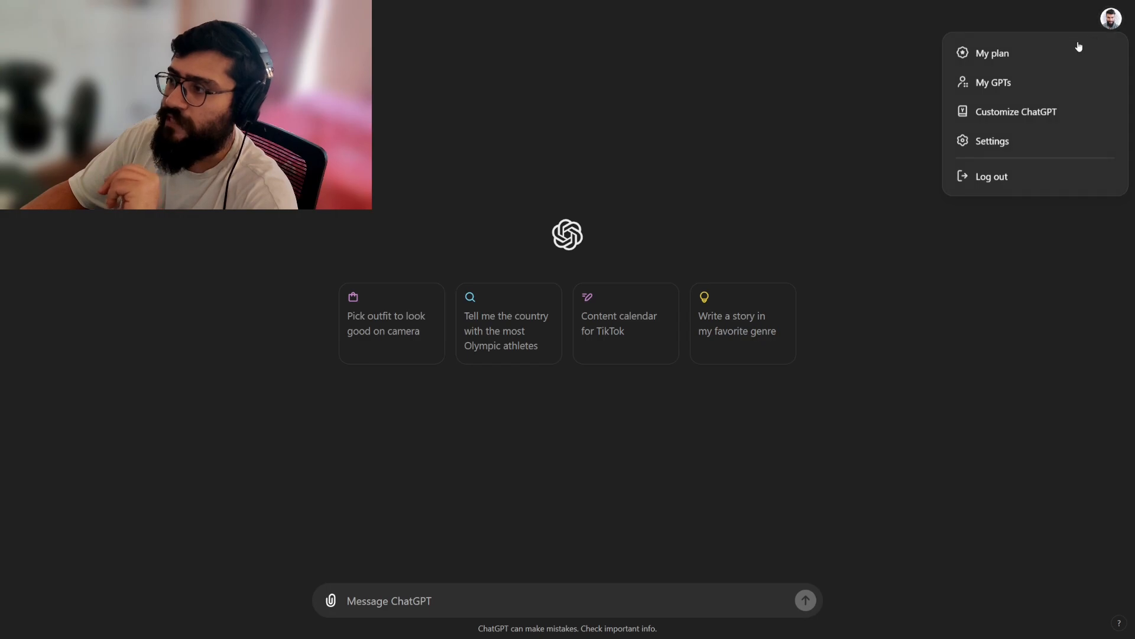
click(994, 145)
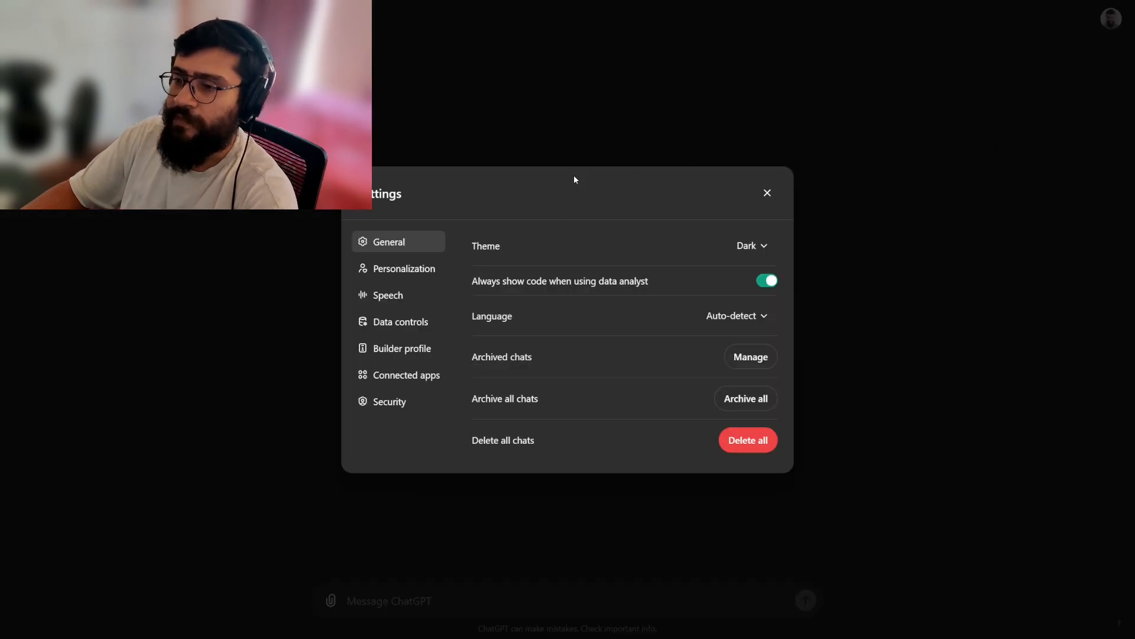
click(420, 272)
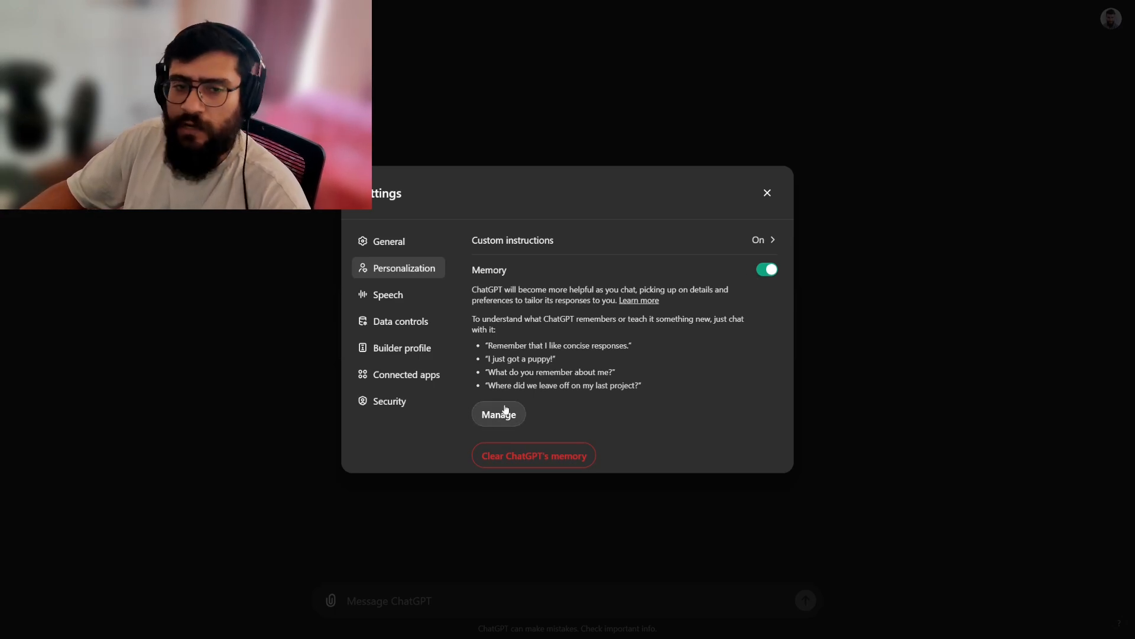
click(768, 193)
Send the message "Hey I want you to remember that I am starting a youtube channel".
click(430, 602)
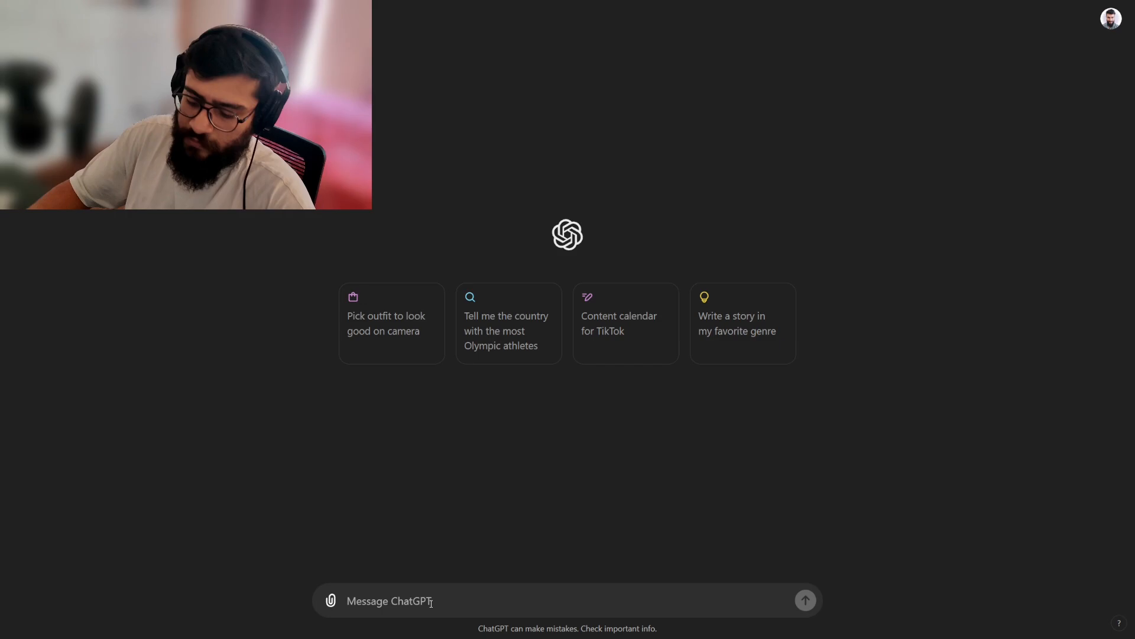
text(Hey )
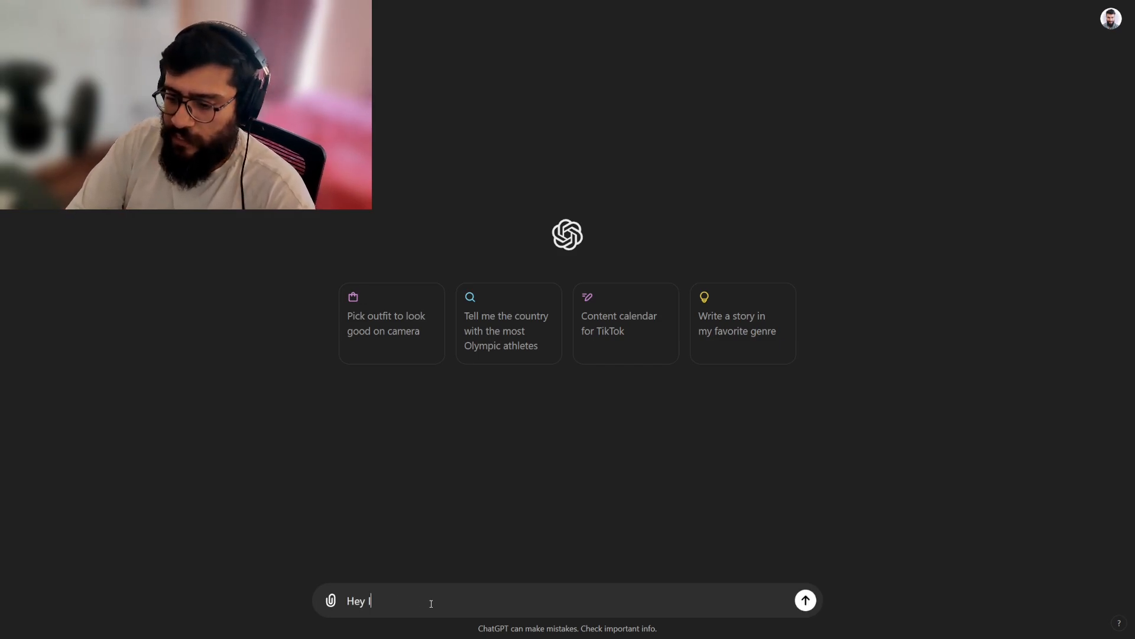
text(I want you to remembe)
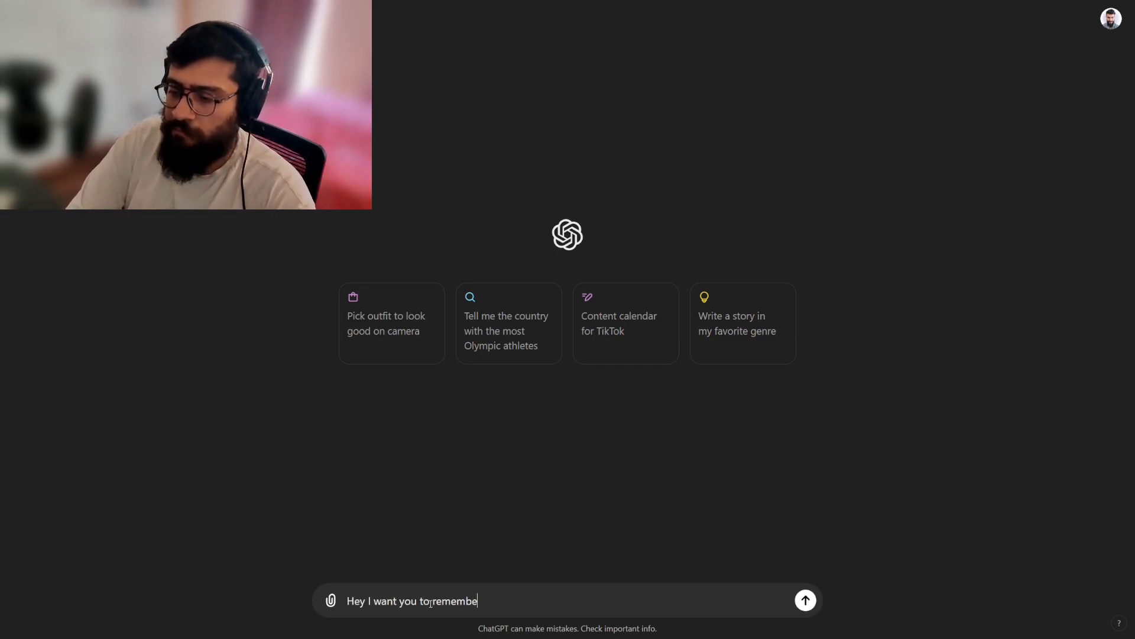
text(r that I am start)
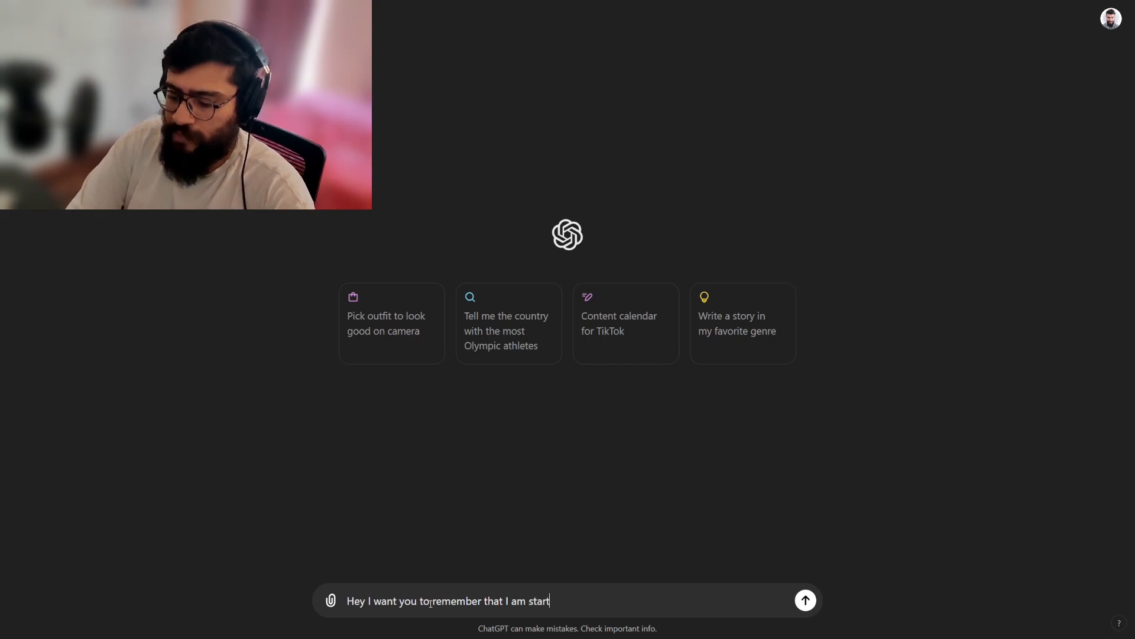
text(ing a youtube chann)
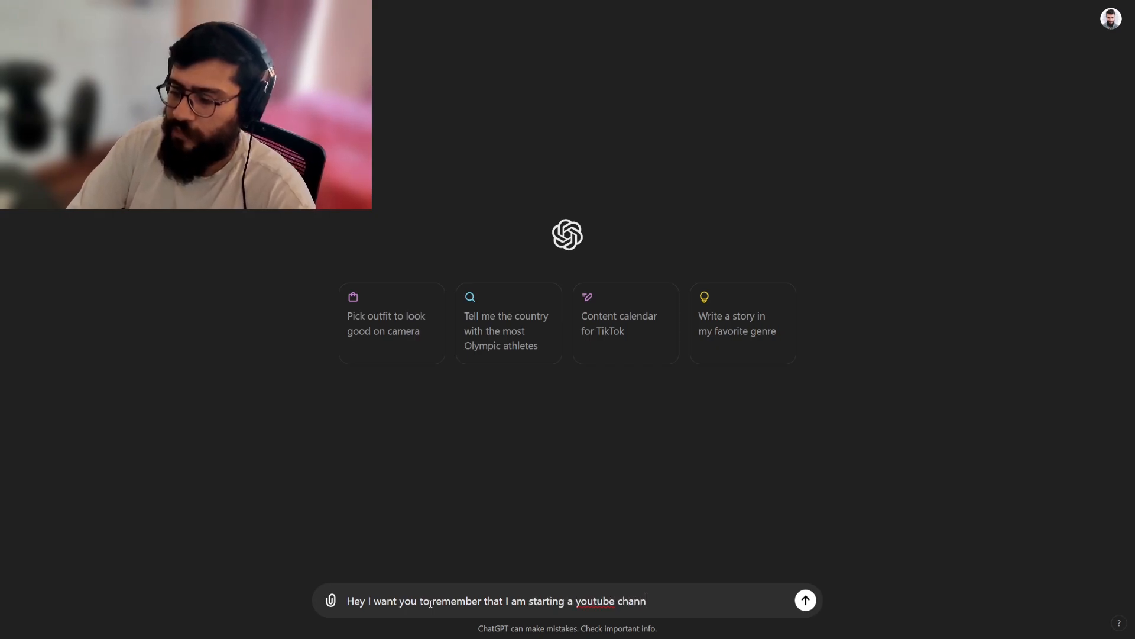
text(el)
key(Return)
Look through the saved memories from the reply's memory update notice for the YouTube channel entry, then close the list.
mouse_move(427, 117)
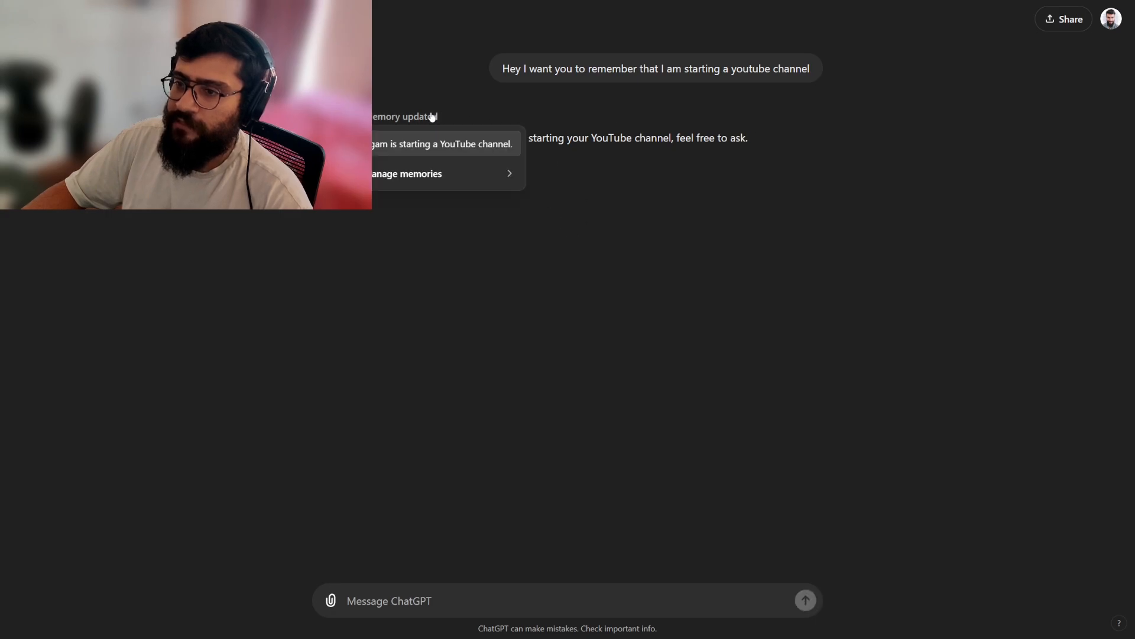
click(428, 173)
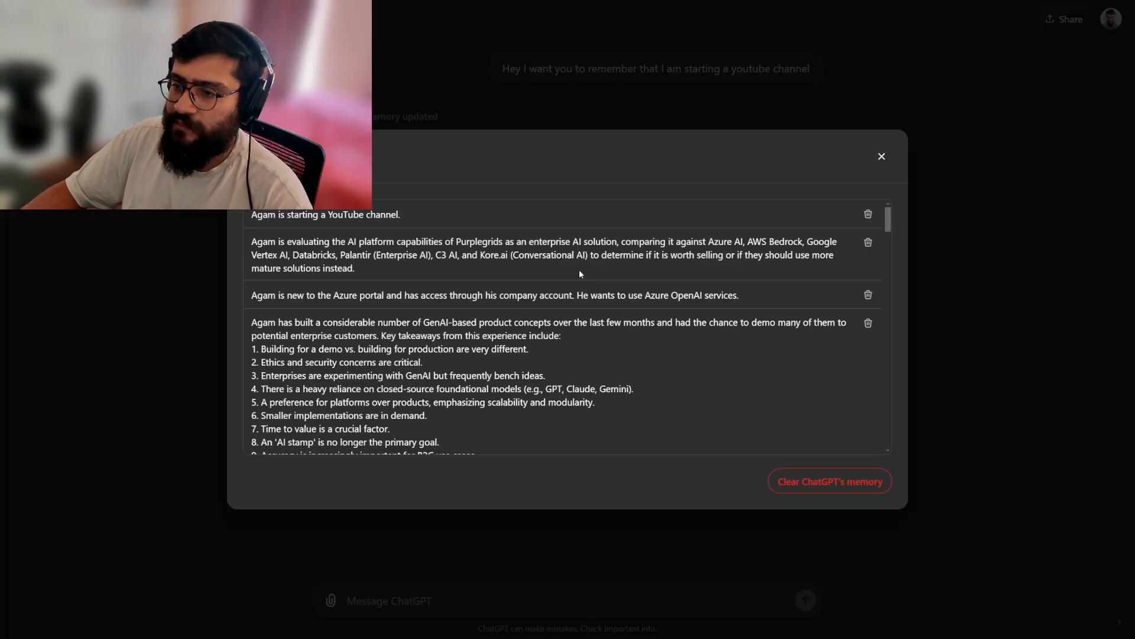
drag(248, 215, 424, 214)
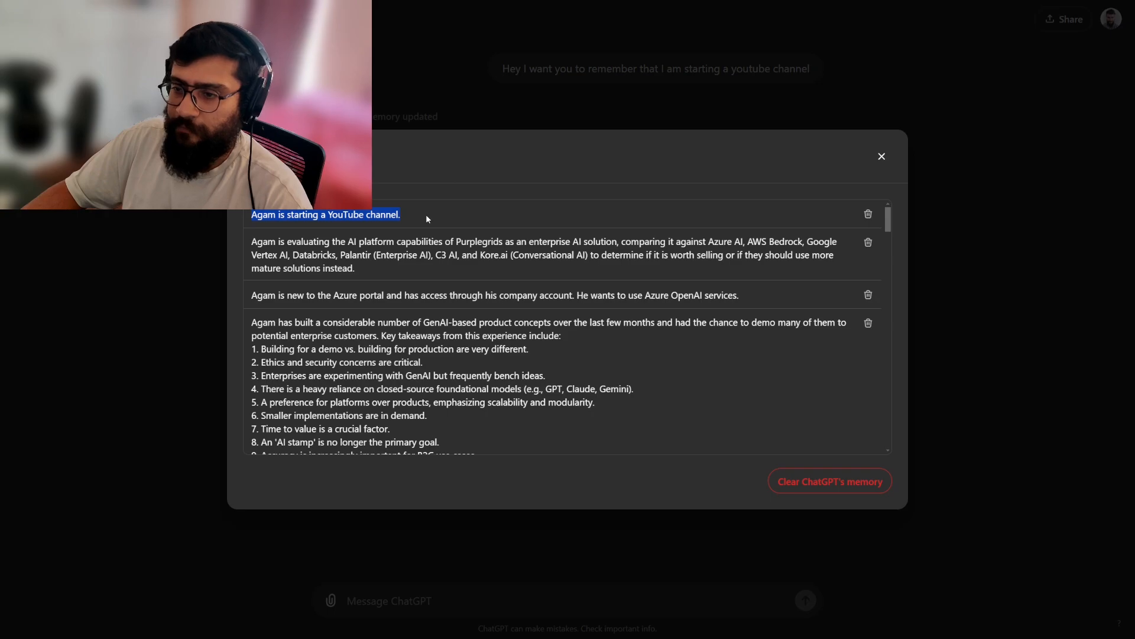
click(880, 157)
Make ChatGPT forget the saved memory about starting a YouTube channel through the Personalization settings, then close the settings.
click(1111, 20)
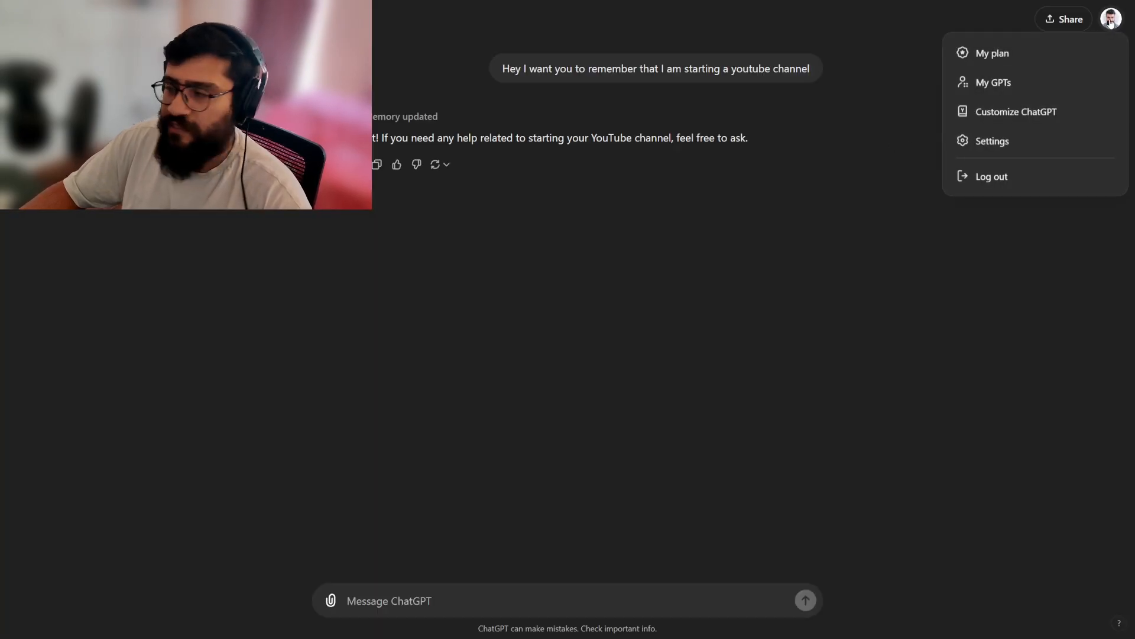
click(999, 142)
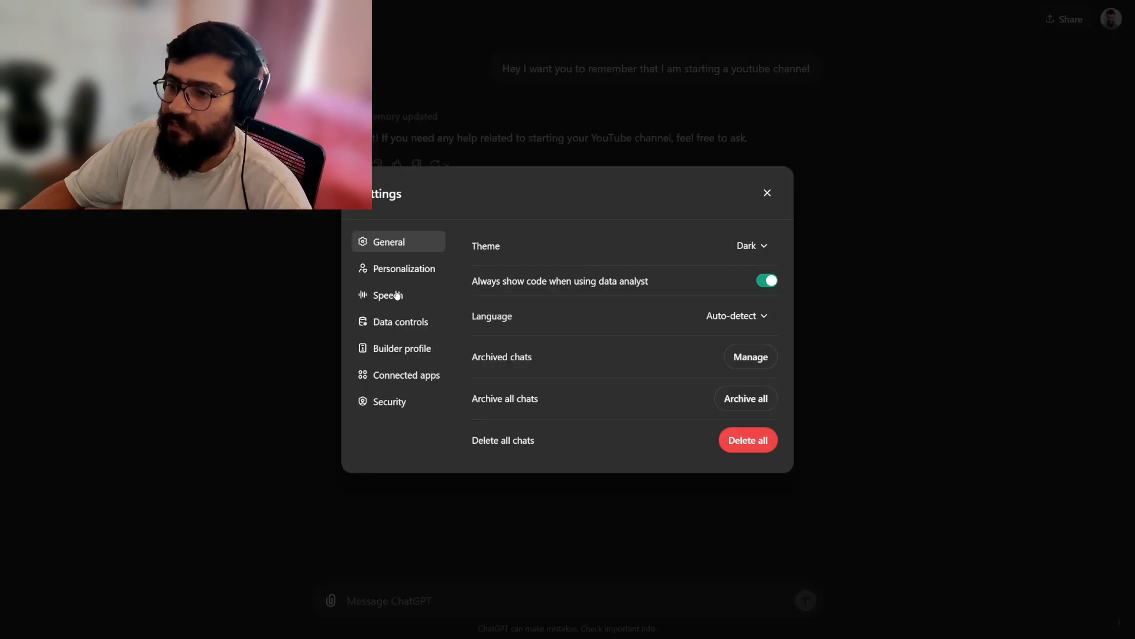
click(401, 270)
click(501, 413)
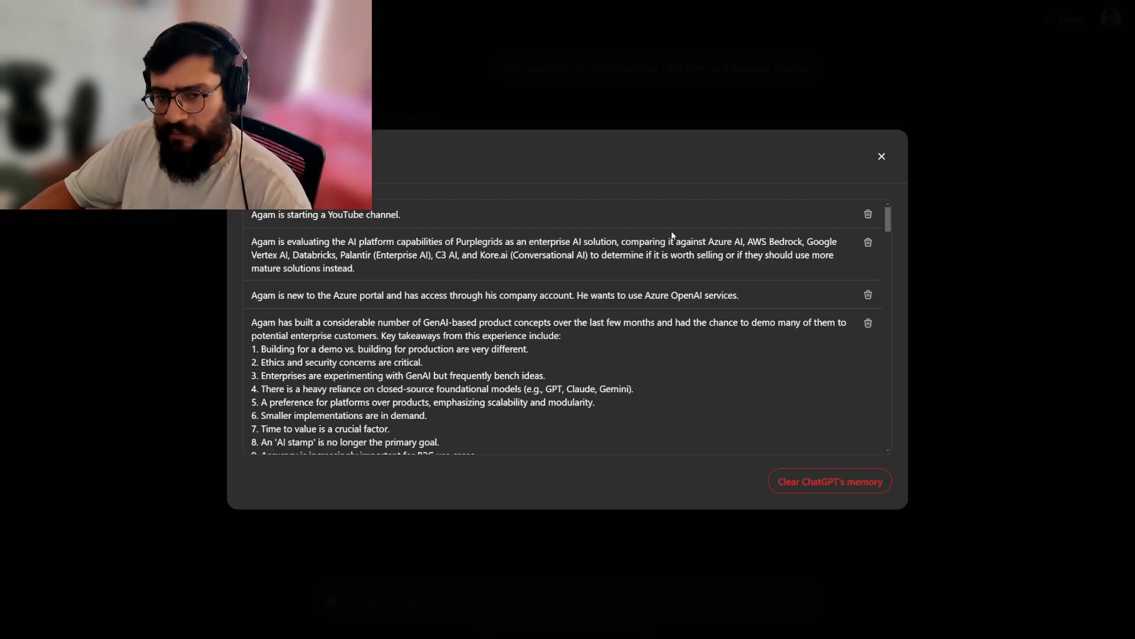
click(869, 215)
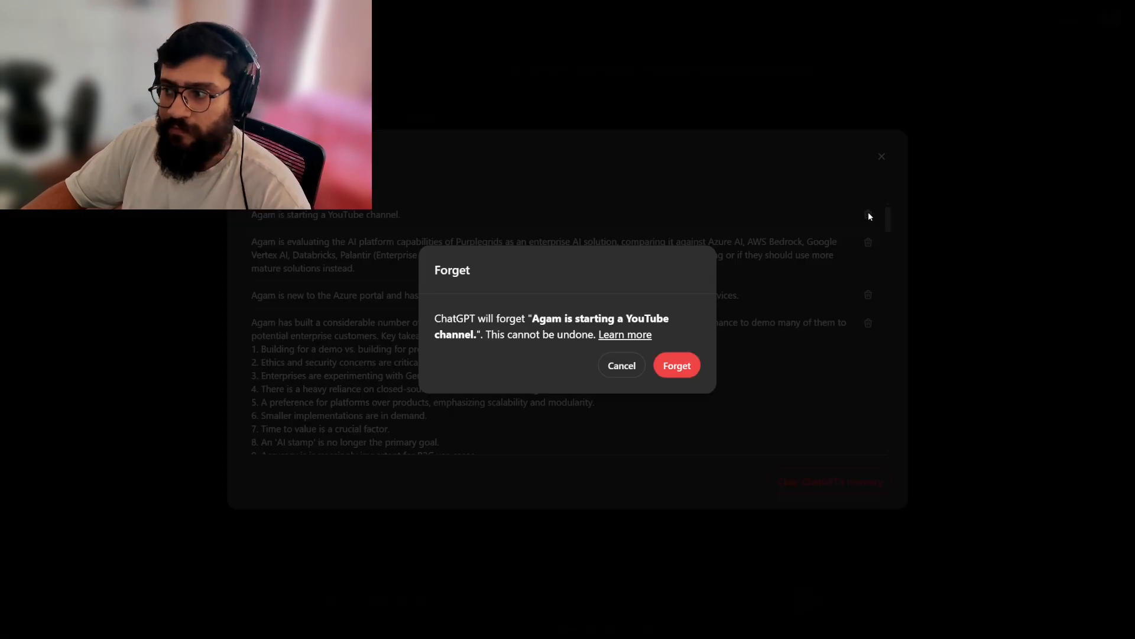
click(684, 367)
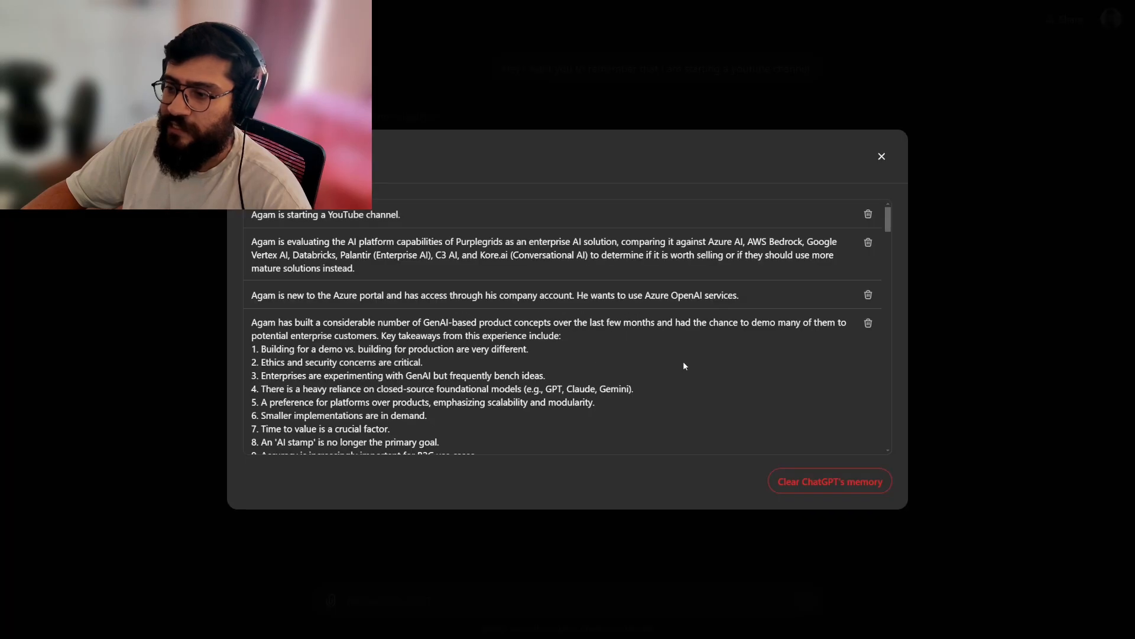
click(882, 156)
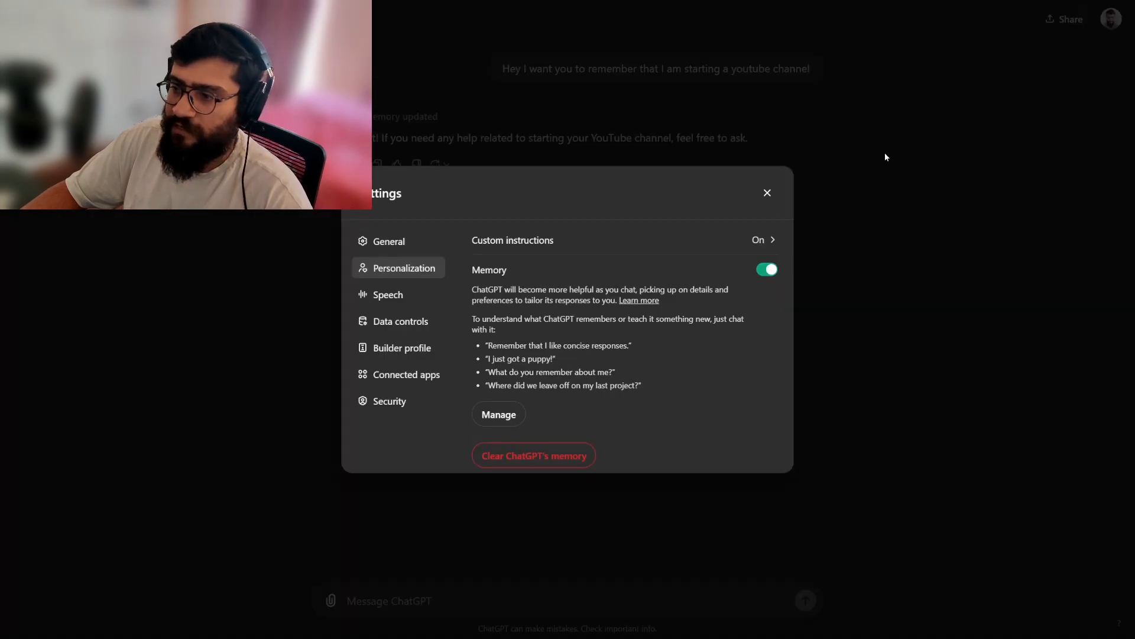
click(768, 189)
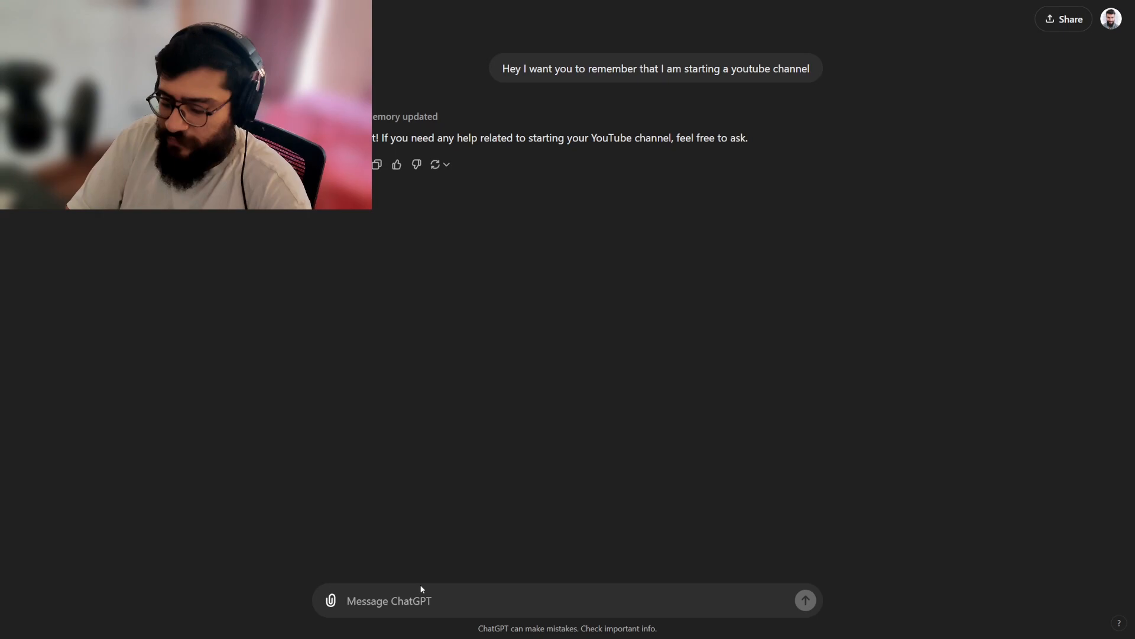
Ask "What do you remember about my writing style and preferences" and highlight the relevant parts of the reply.
text(I)
key(BackSpace)
text(What a)
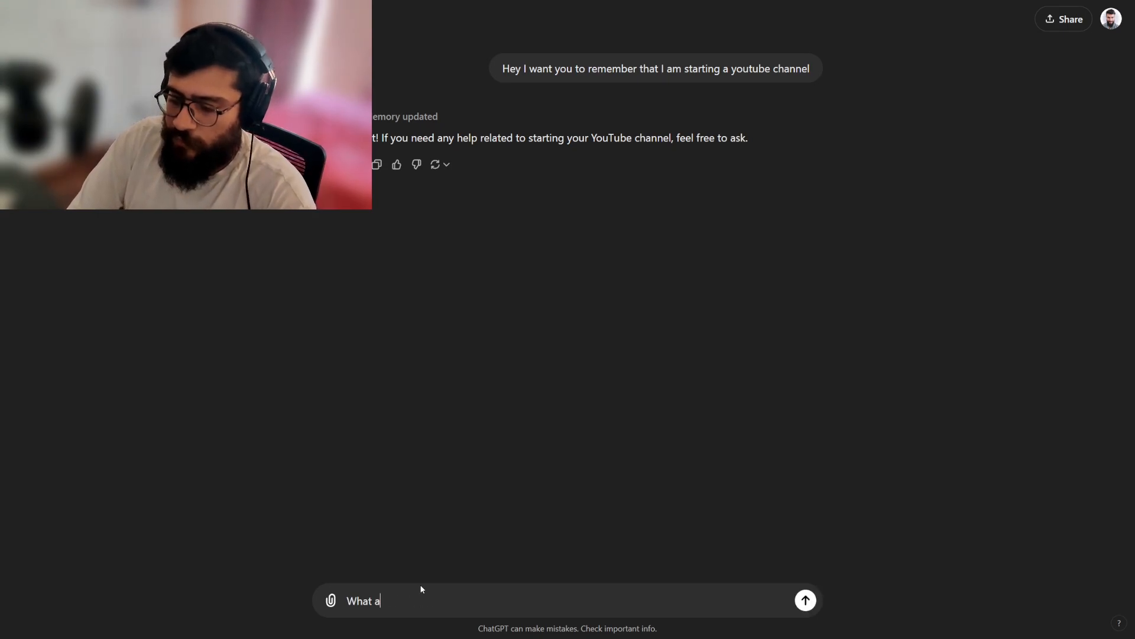
key(BackSpace)
text(do you remember ab)
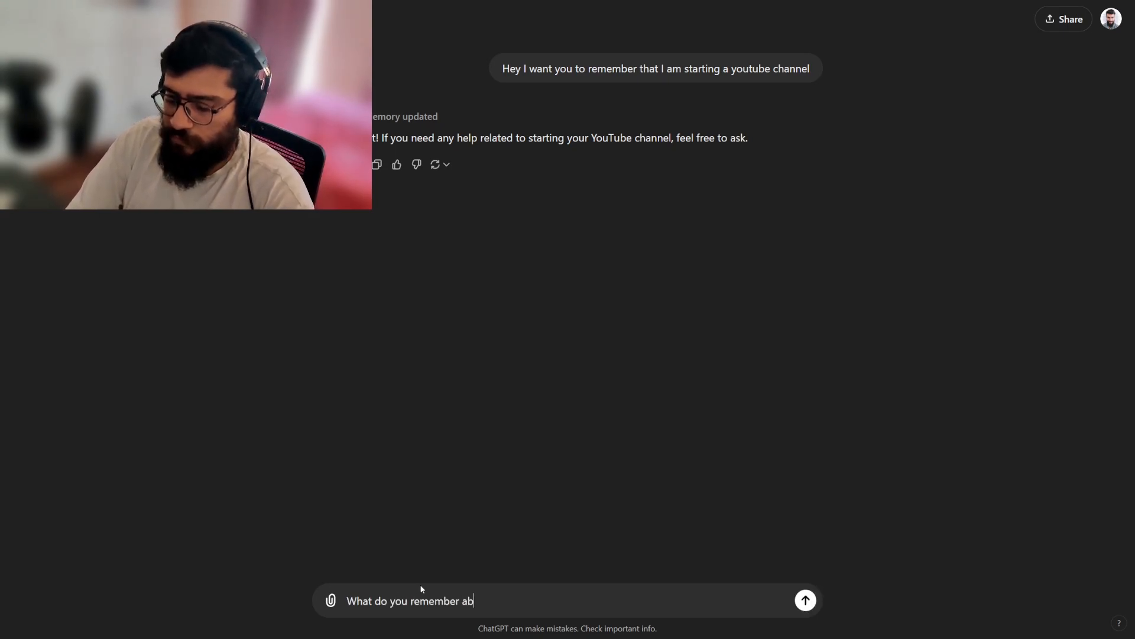
text(out my writing st)
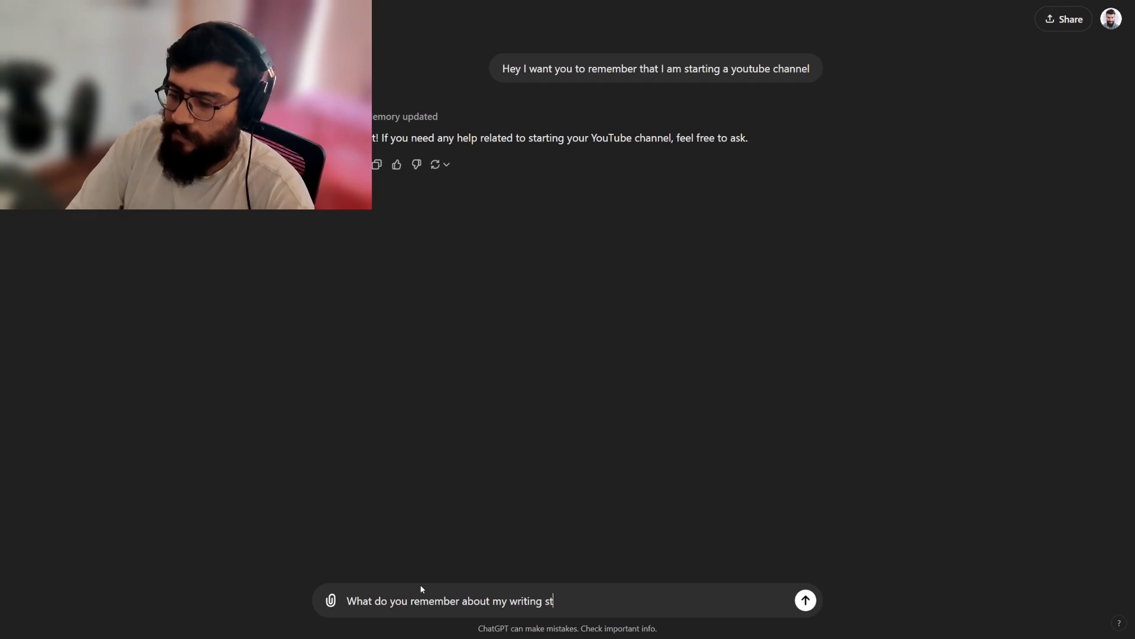
text(yle and prefere)
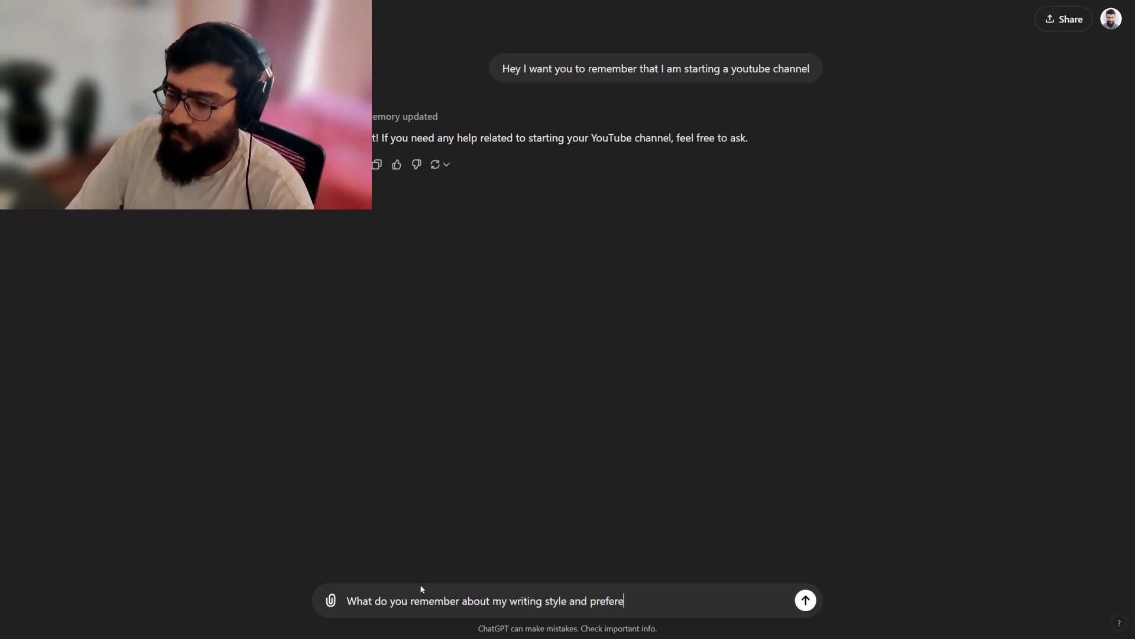
text(nces)
key(Return)
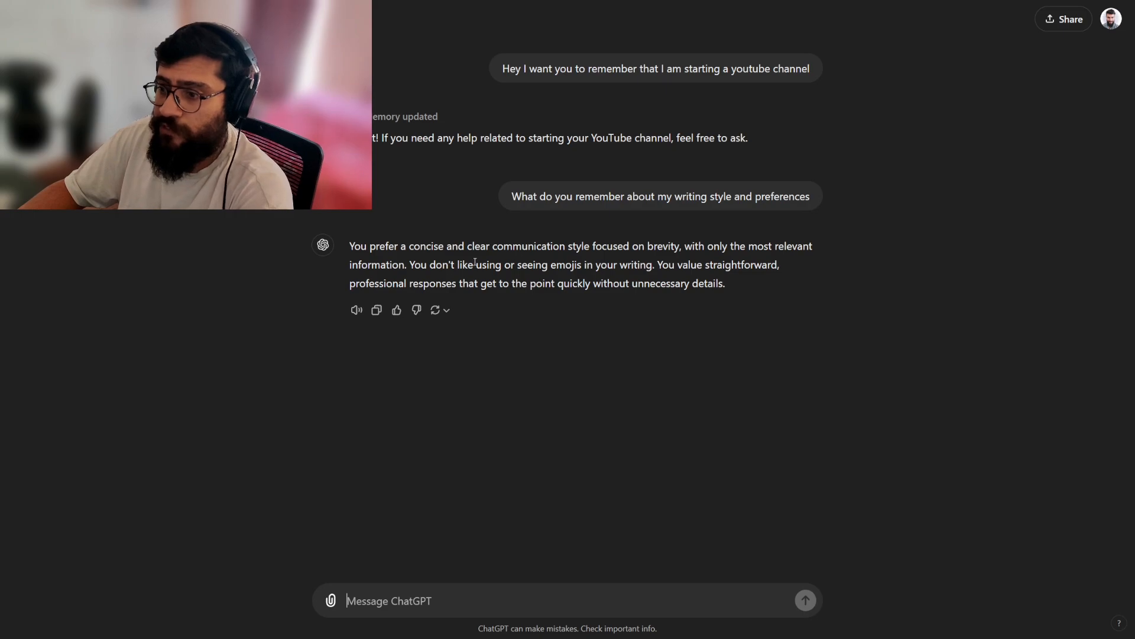
drag(446, 268, 779, 268)
drag(350, 283, 712, 285)
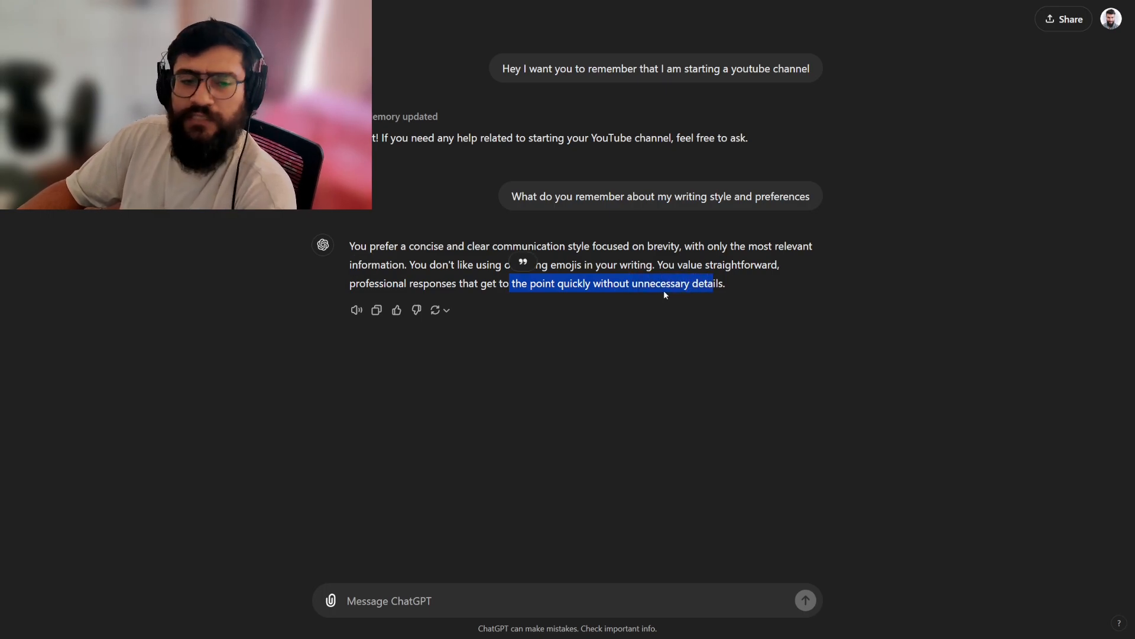
Enter the prompt "Write a linkedin post for me. Can you also go over your thought process while you were writing the post.".
click(477, 590)
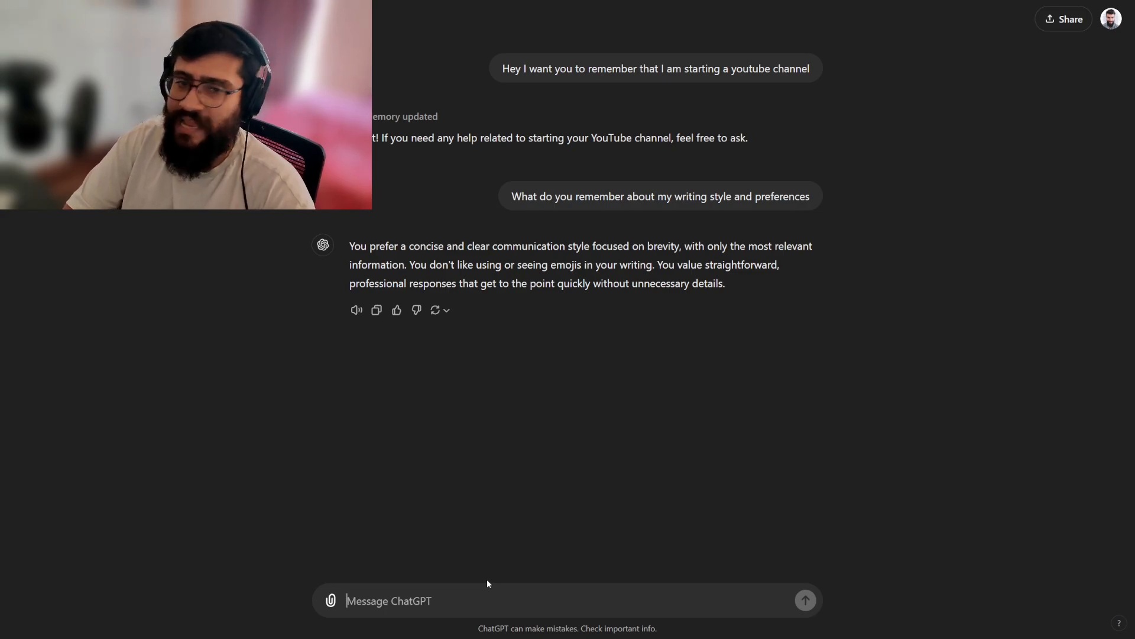
text(I)
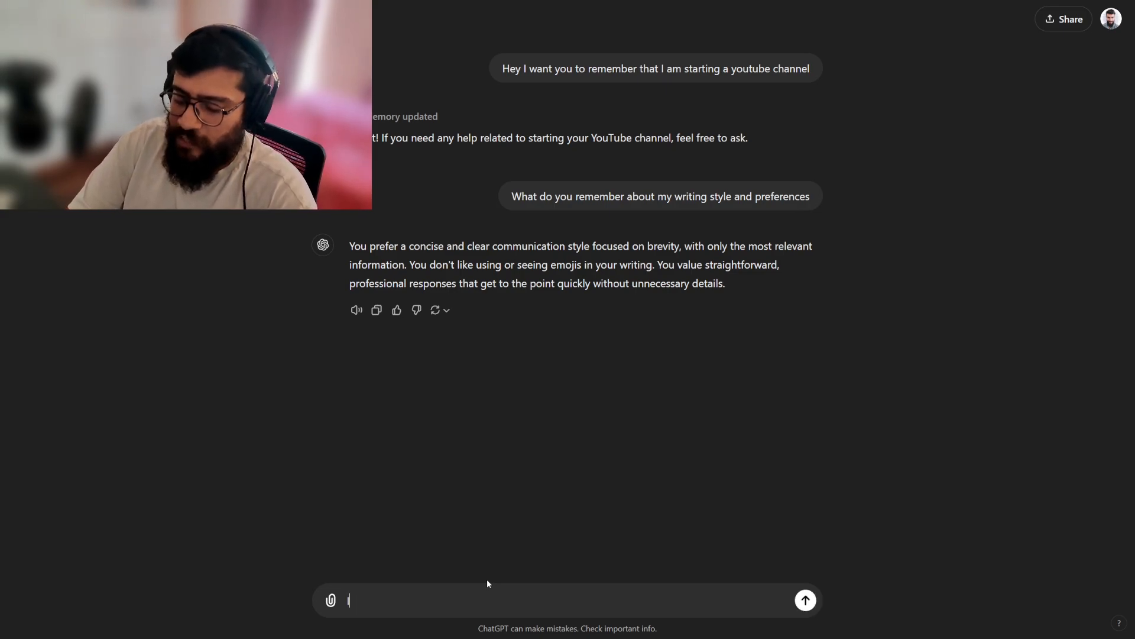
key(BackSpace)
text(Write a linkedin post for me.)
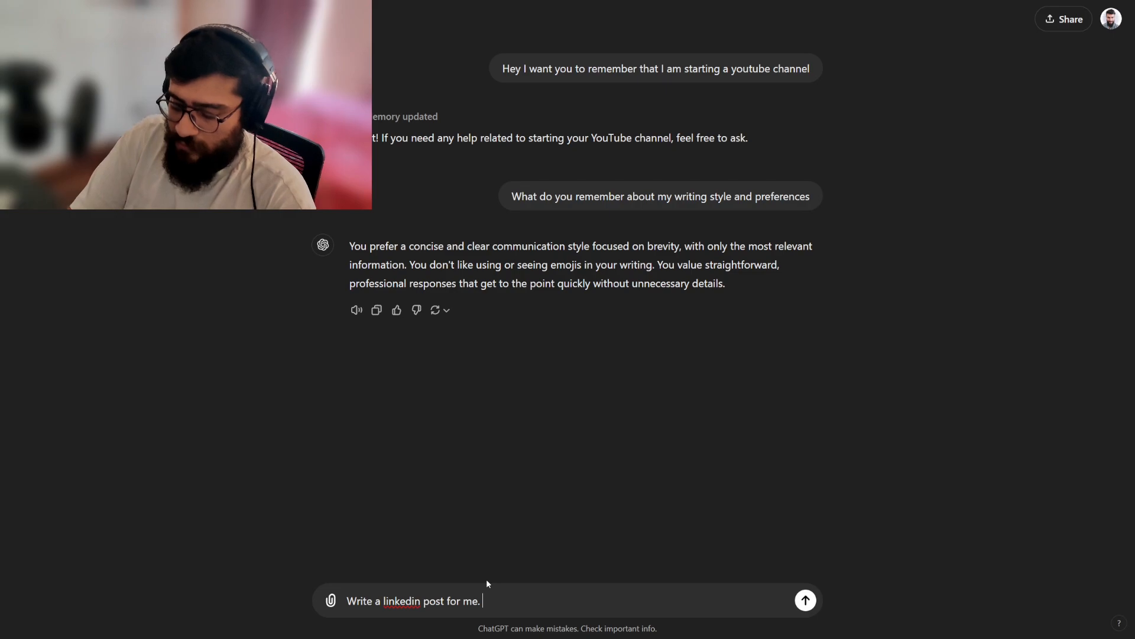
text(Can you also go o)
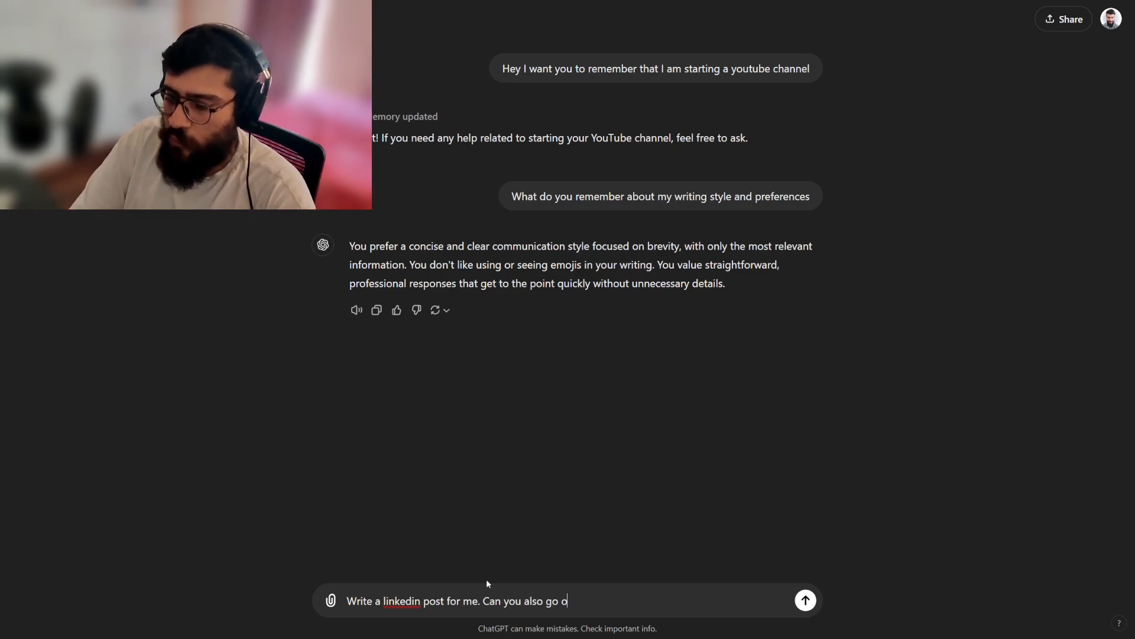
text(ver your though)
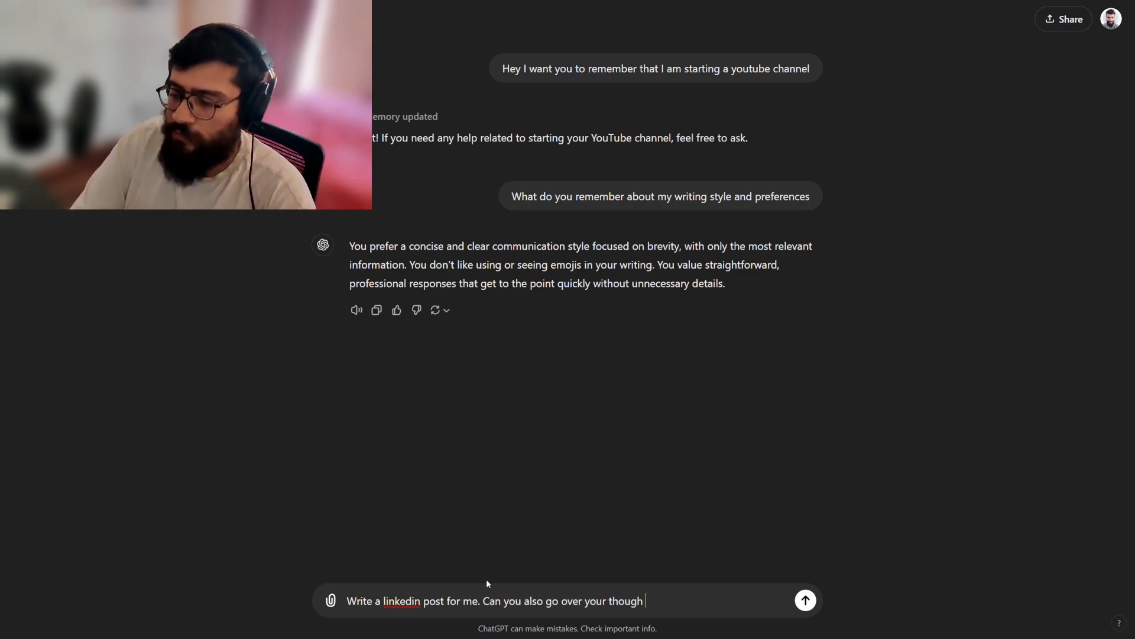
text(t pr)
text(e wr)
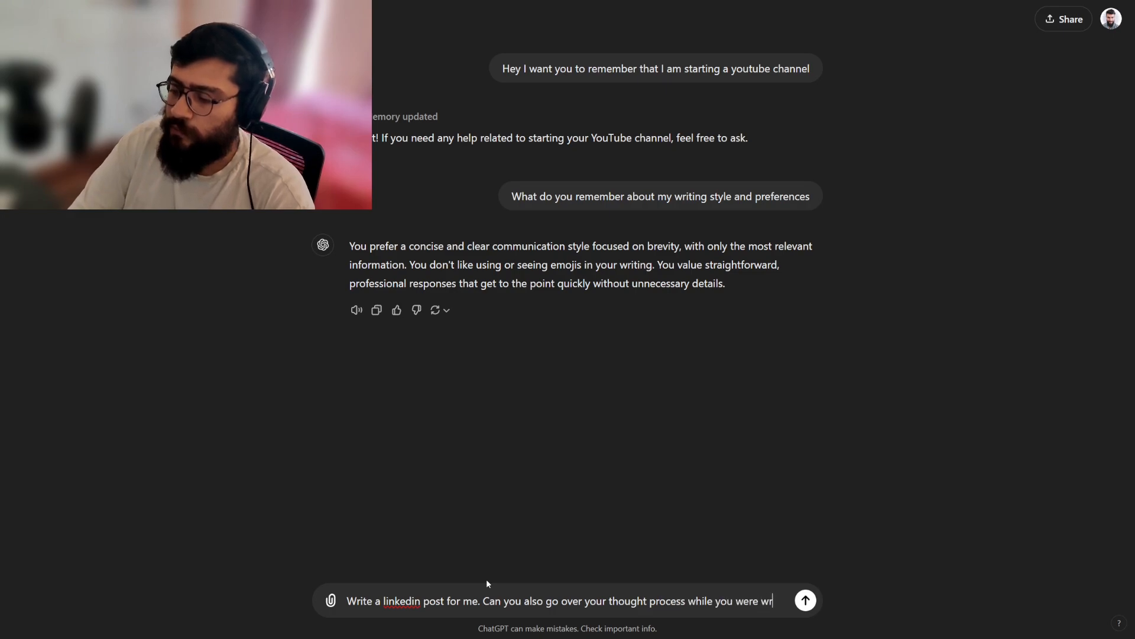
text(iting the post. Topic of the psot is)
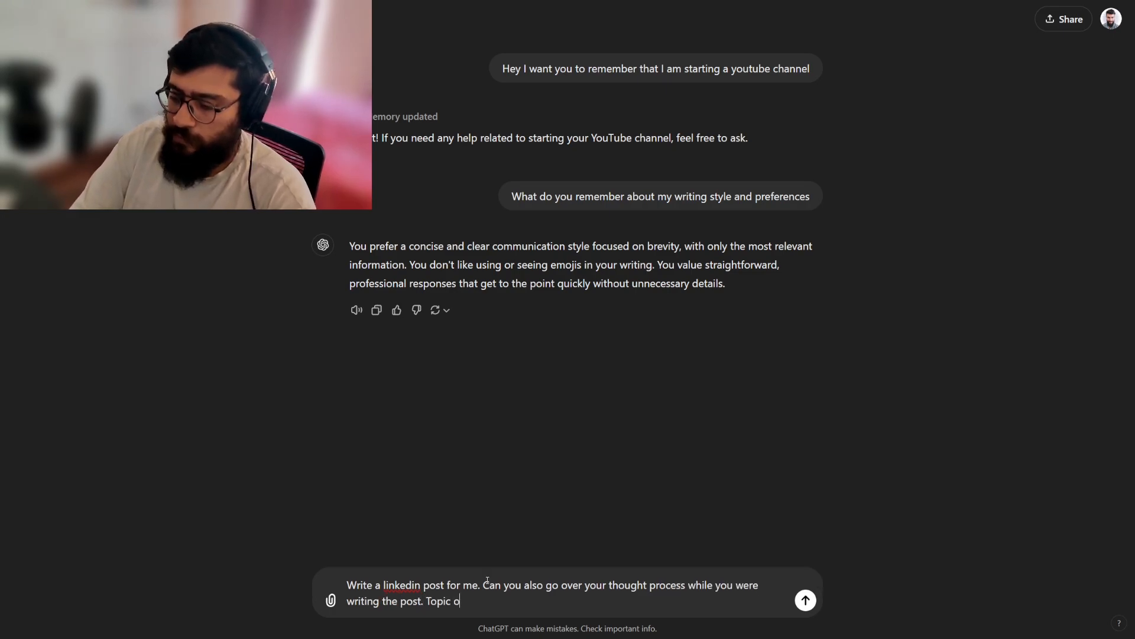
Add "Topic of the post is generative Ai" to the prompt and send it.
key(BackSpace)
key(BackSpace)
key(BackSpace)
key(BackSpace)
key(BackSpace)
key(BackSpace)
key(BackSpace)
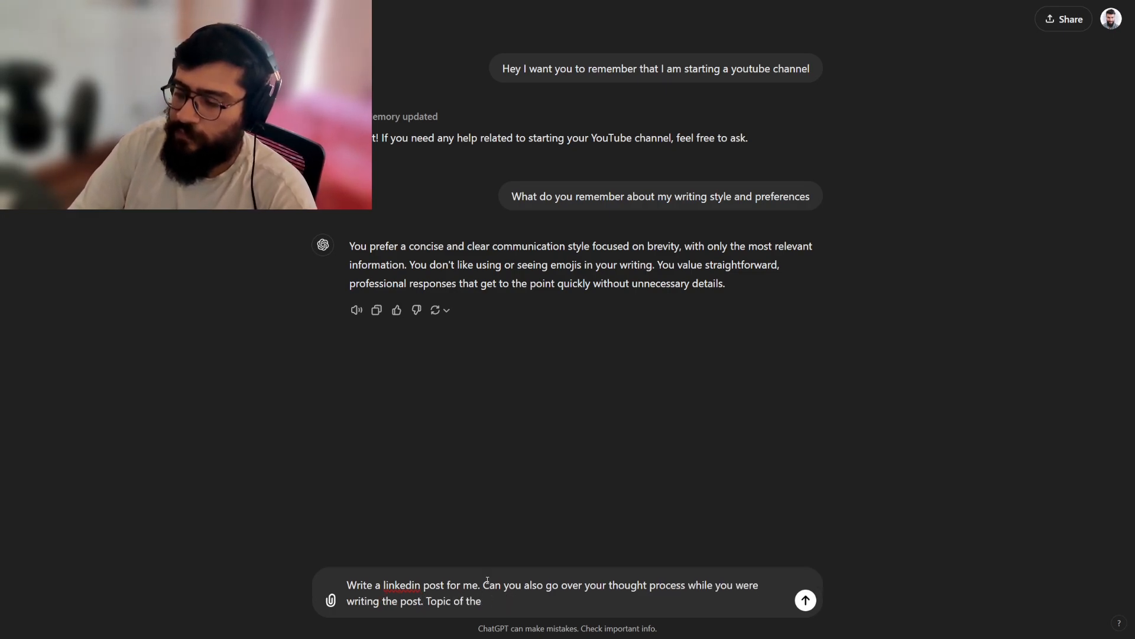
text(post is generative Ai)
key(Return)
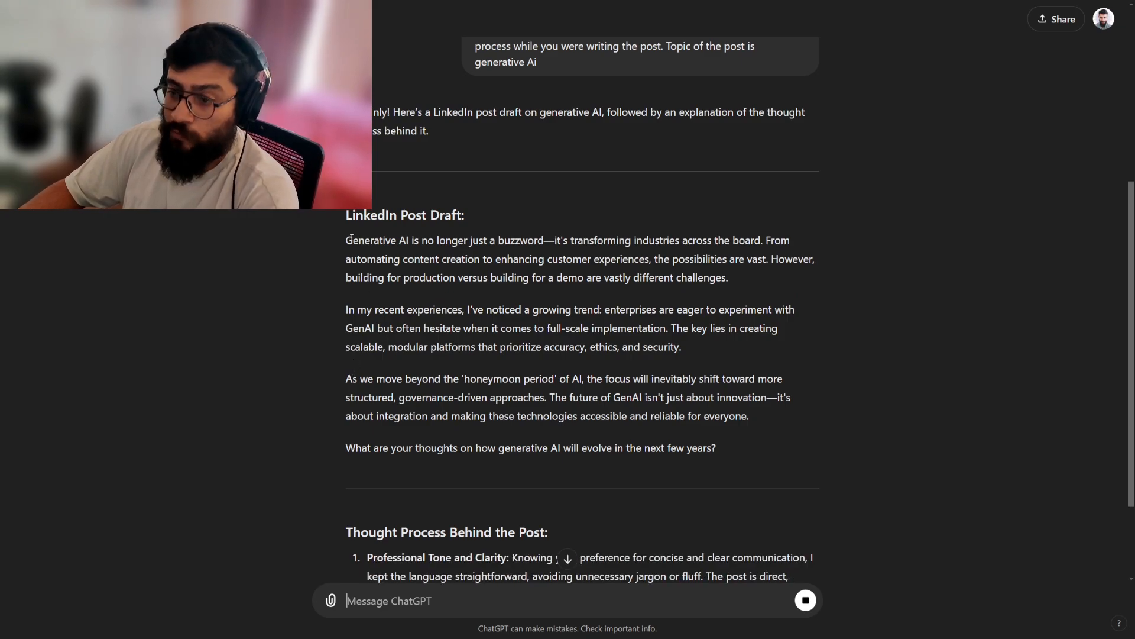
Review the generated LinkedIn post draft and highlight key phrases in the points explaining the thought process behind it.
drag(343, 248, 747, 438)
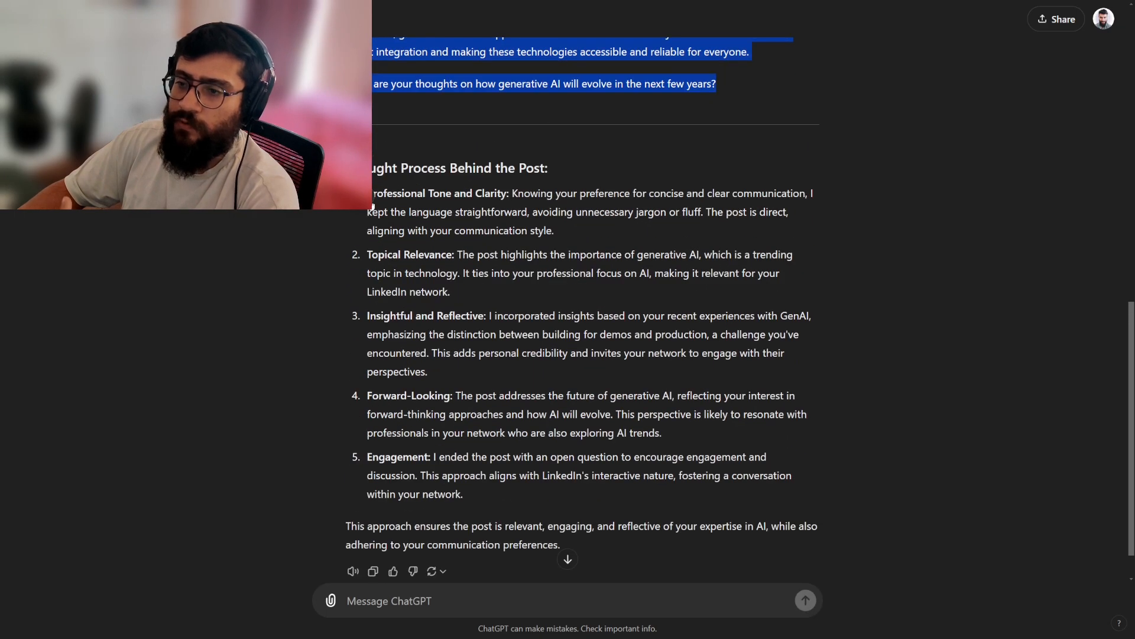
click(500, 194)
drag(539, 195, 765, 195)
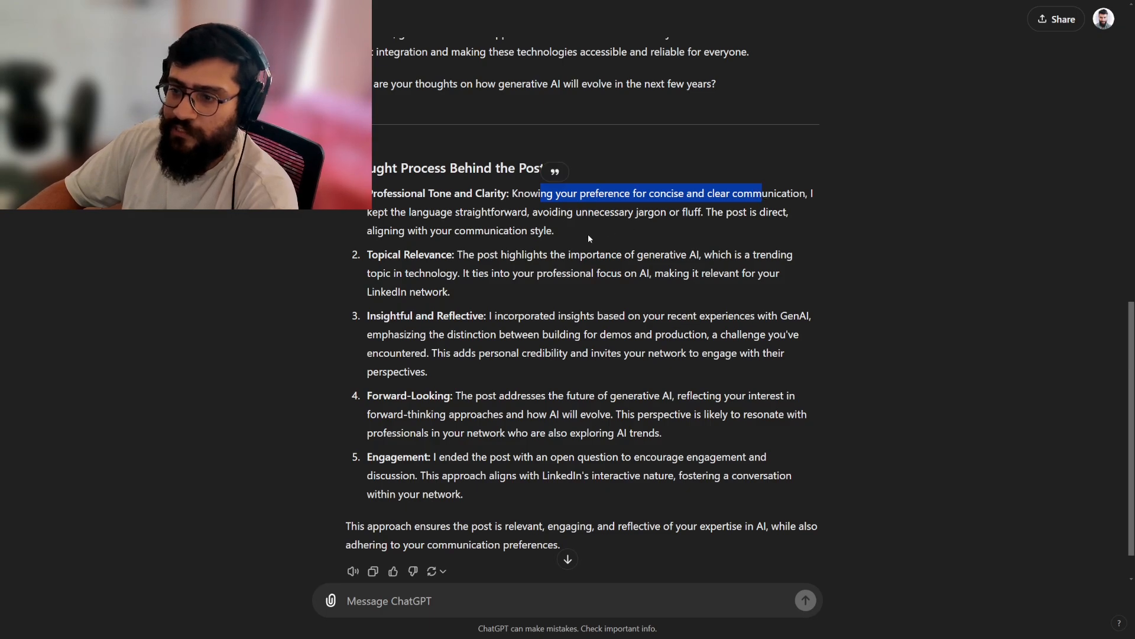
drag(372, 255, 674, 256)
drag(497, 315, 603, 315)
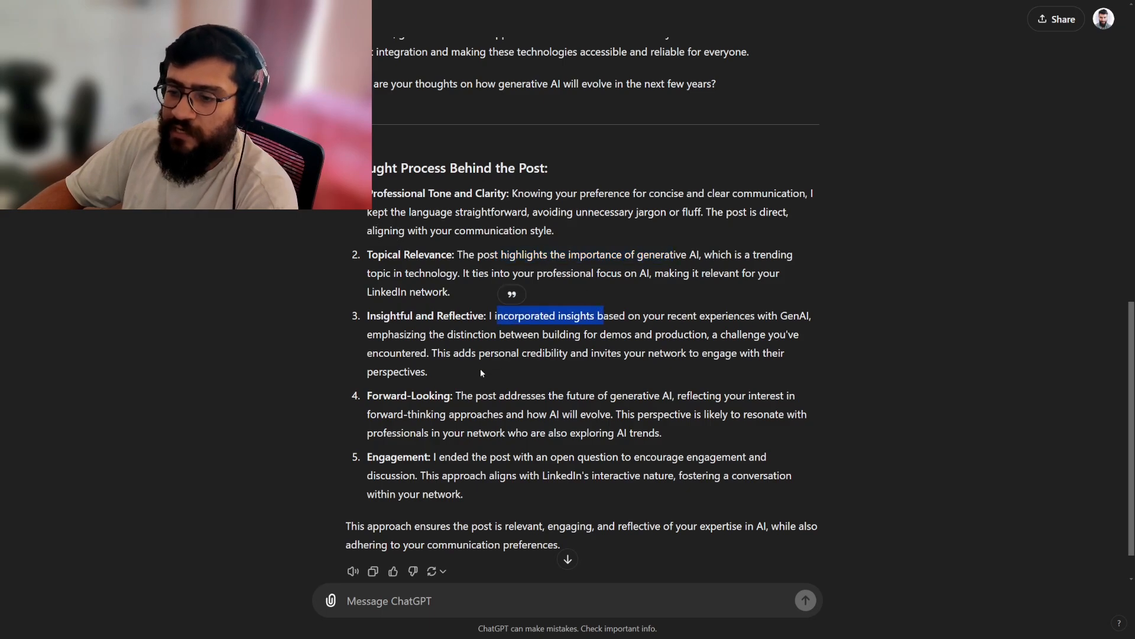
drag(461, 395, 615, 414)
drag(452, 457, 584, 458)
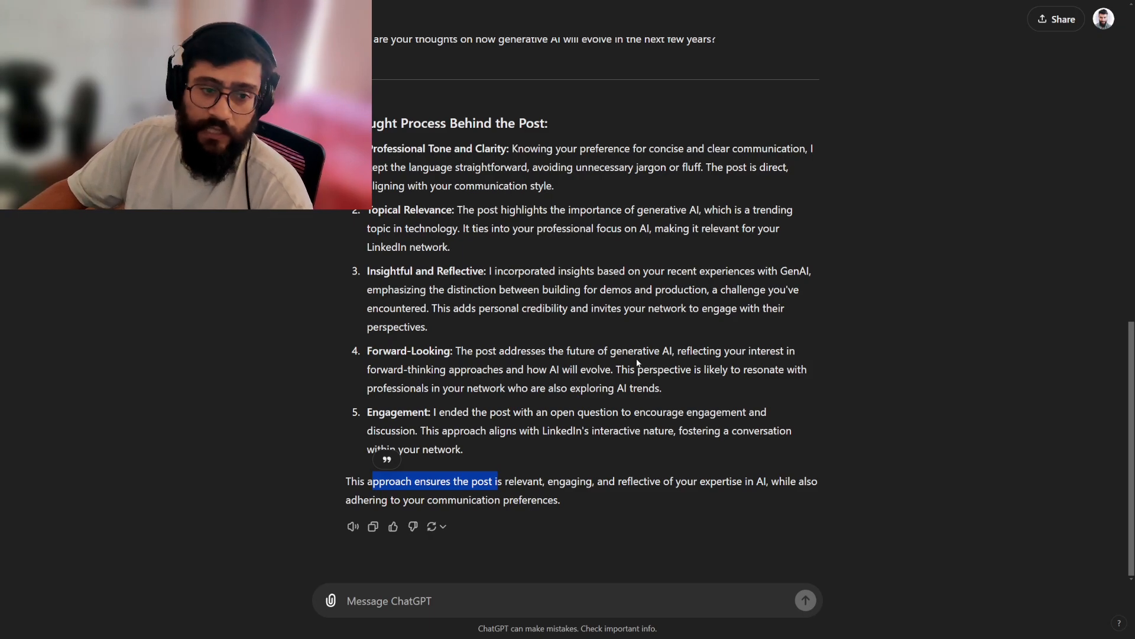
Go to My GPTs, load the rest of the list and open the CyberGuide X GPT.
click(1103, 18)
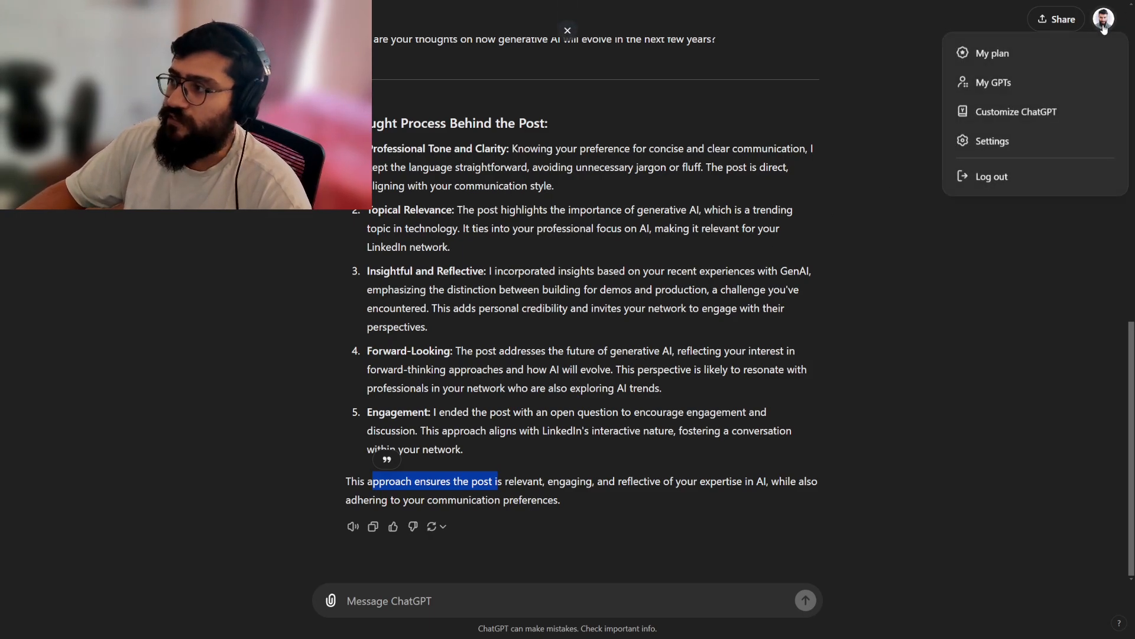
click(989, 83)
scroll(558, 197, down, 8)
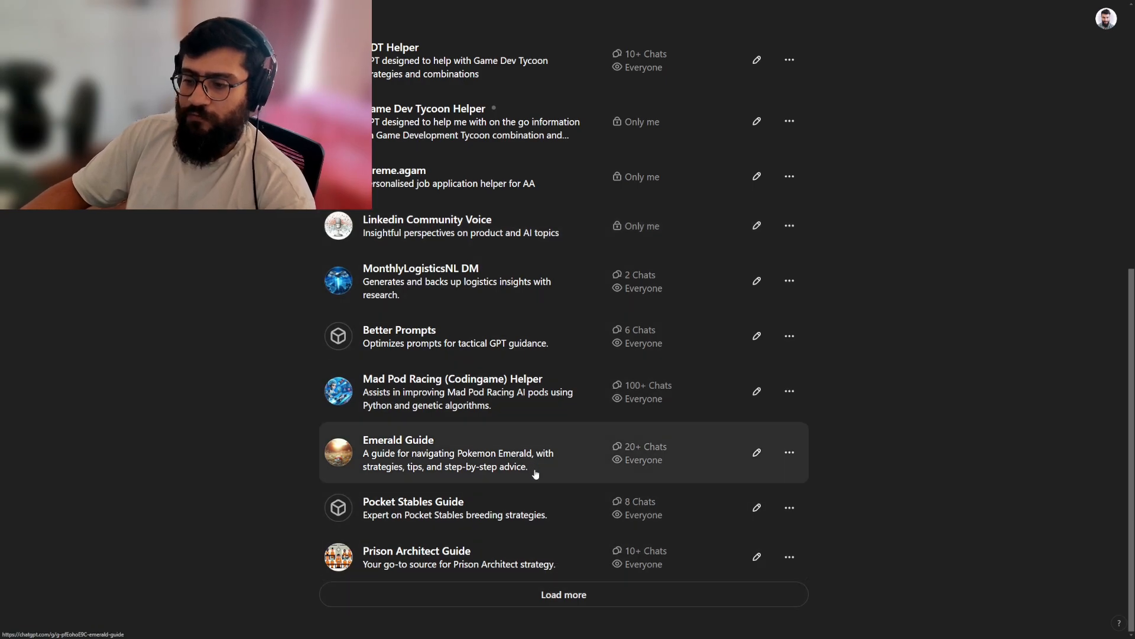
scroll(535, 474, up, 7)
scroll(570, 489, down, 11)
scroll(570, 530, up, 7)
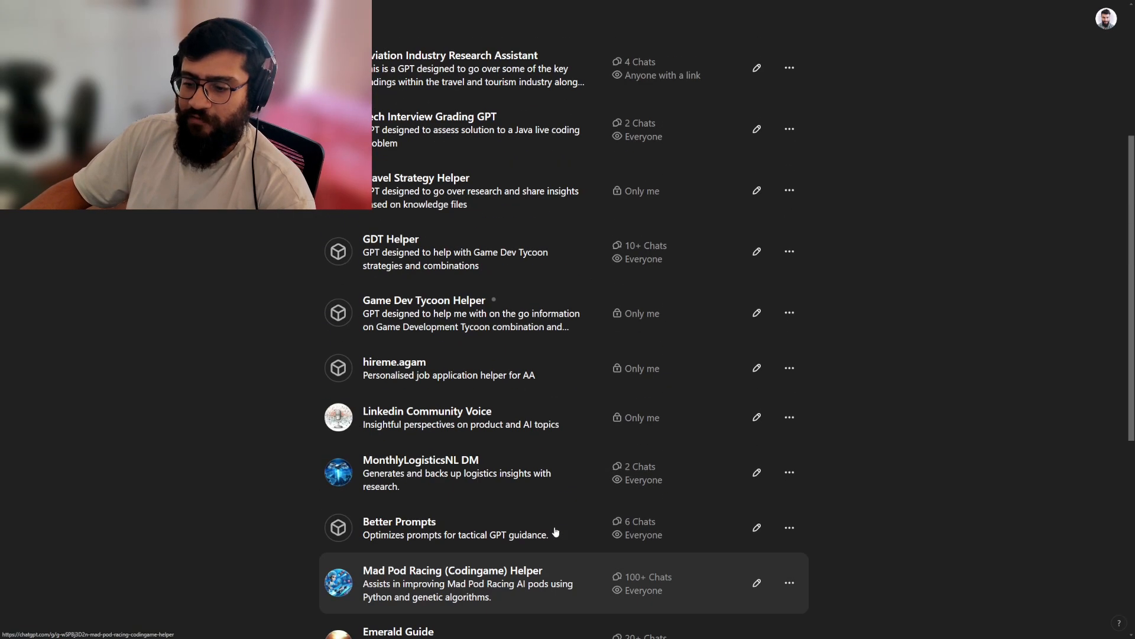
scroll(556, 531, up, 5)
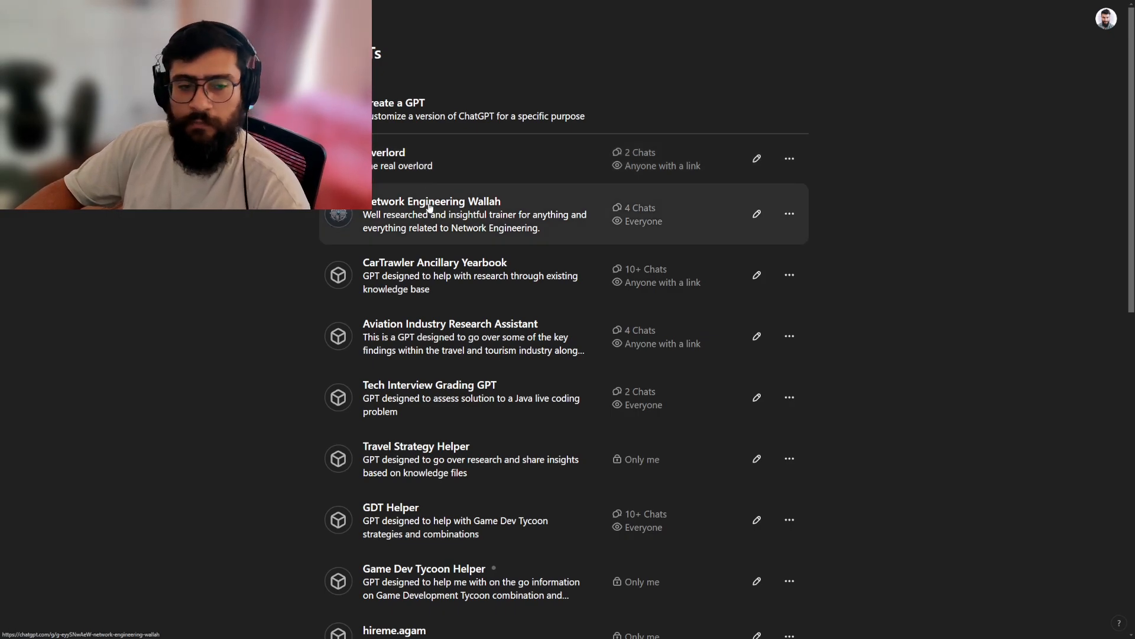
scroll(435, 207, down, 10)
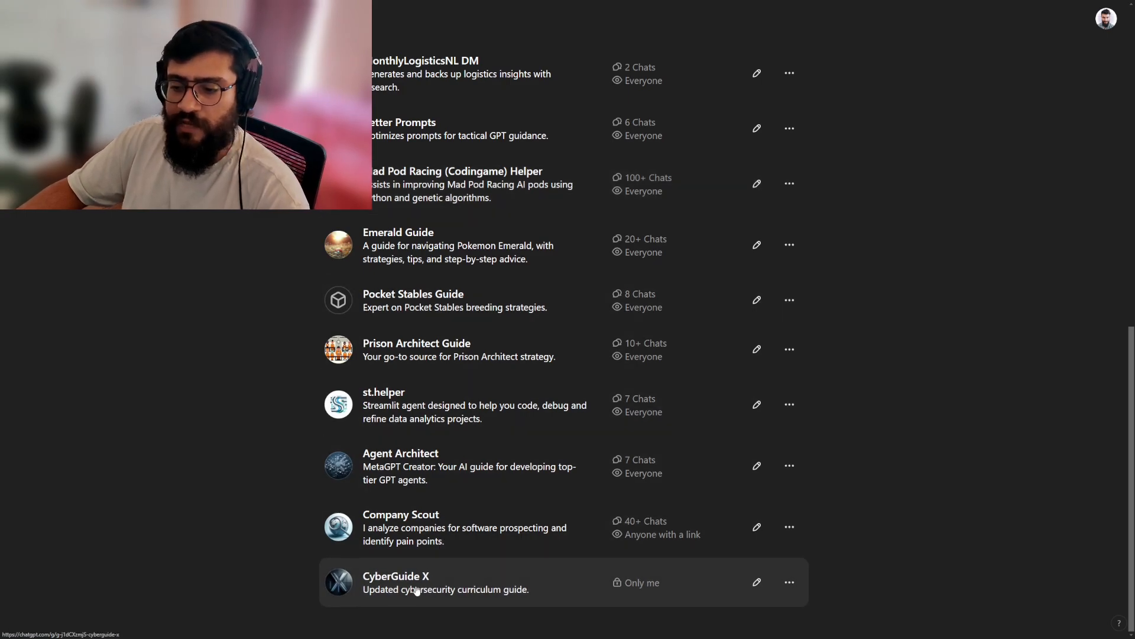
click(415, 586)
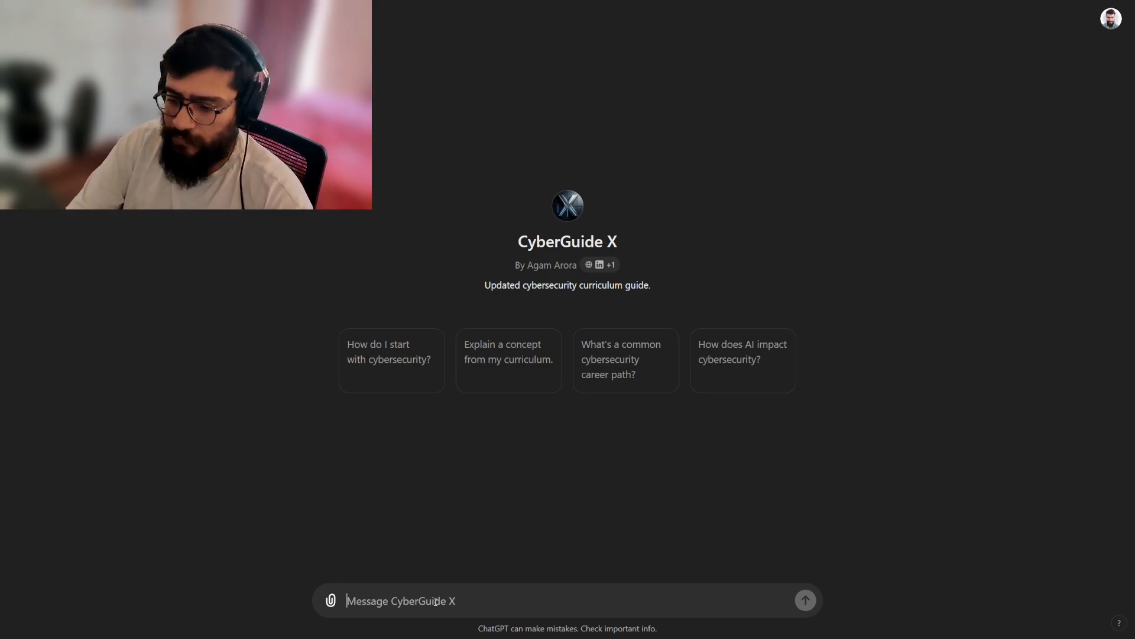
Ask CyberGuide X "what is the curriculum".
text(ah)
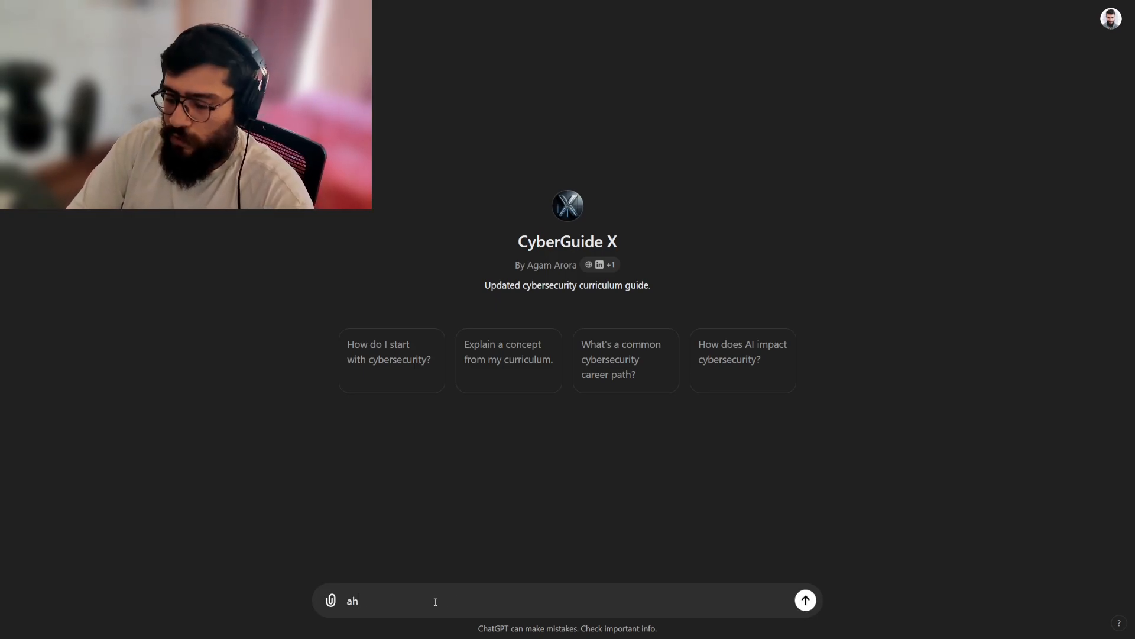
key(BackSpace)
key(BackSpace)
text(what is the ci)
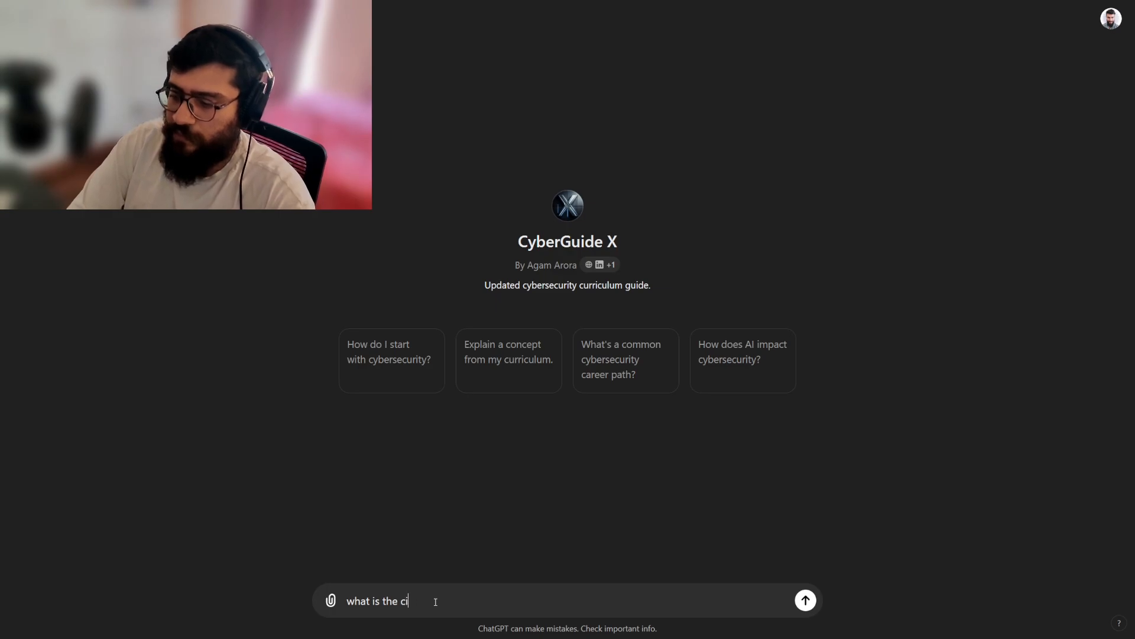
text(urriculum)
key(Return)
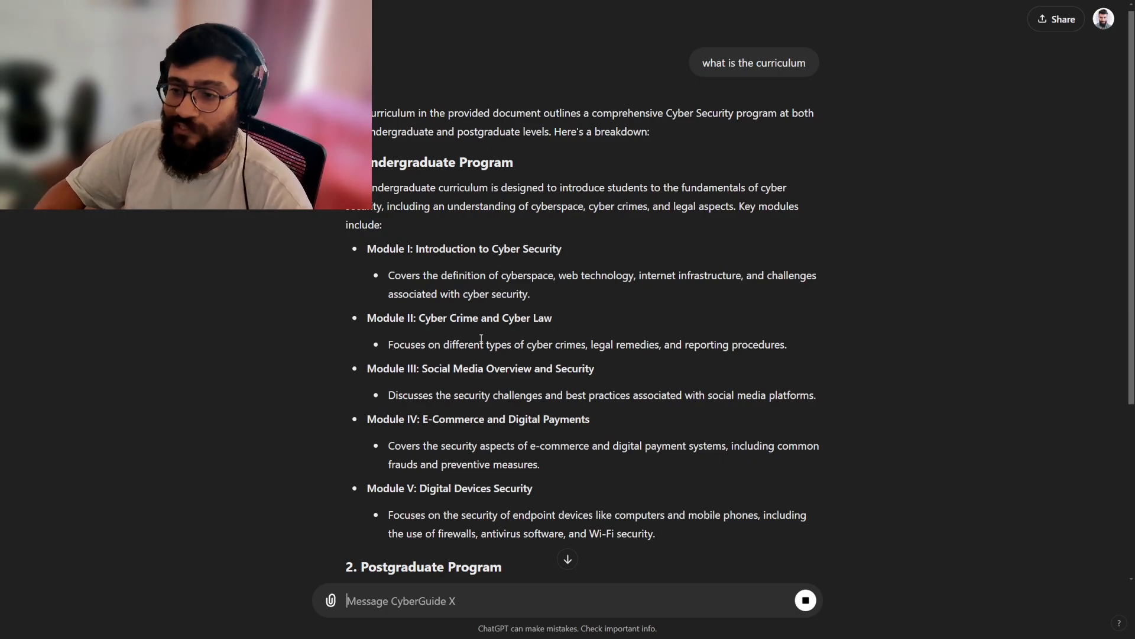
Look over the curriculum breakdown in the reply and send the follow-up "teach me one concept from the curriculum".
scroll(480, 339, down, 5)
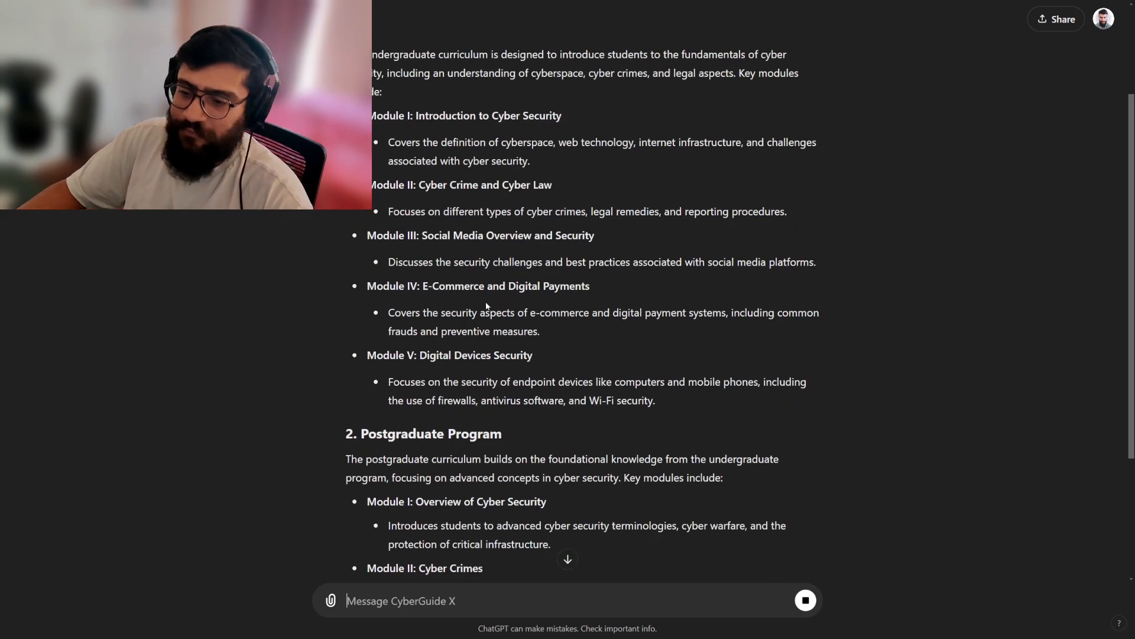
scroll(490, 299, up, 6)
scroll(490, 299, down, 7)
scroll(462, 489, up, 6)
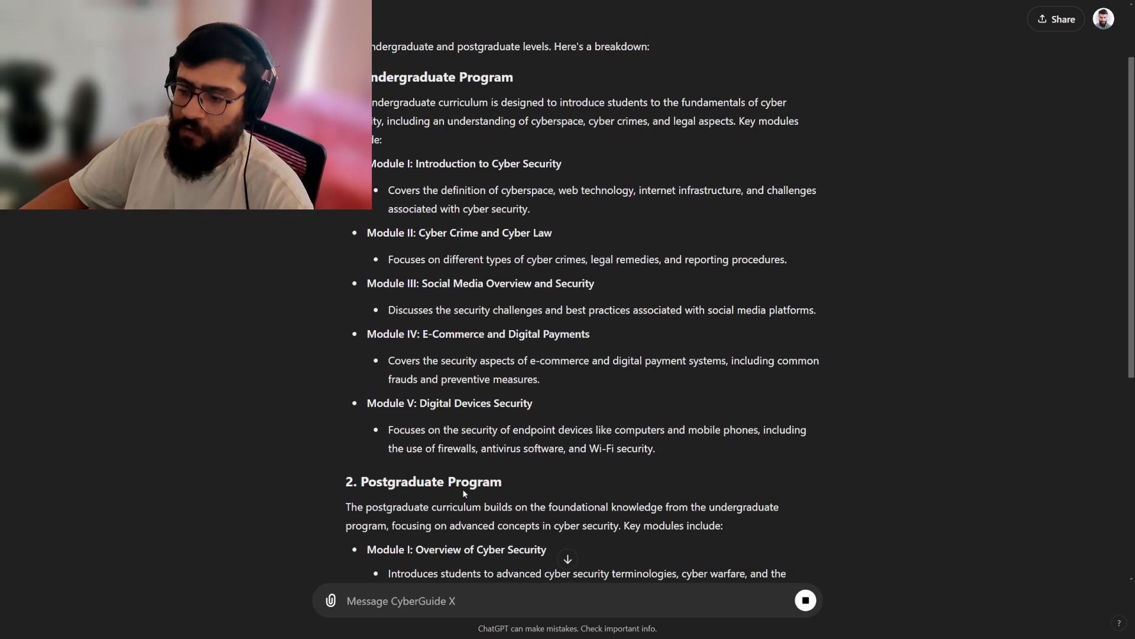
scroll(476, 563, down, 7)
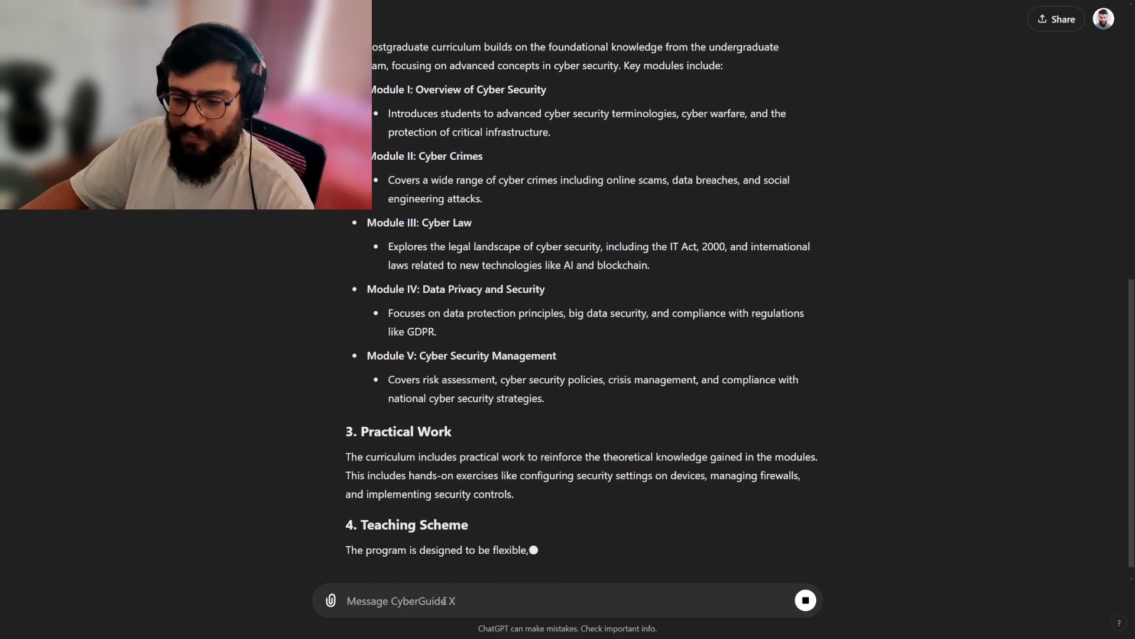
text(teach me )
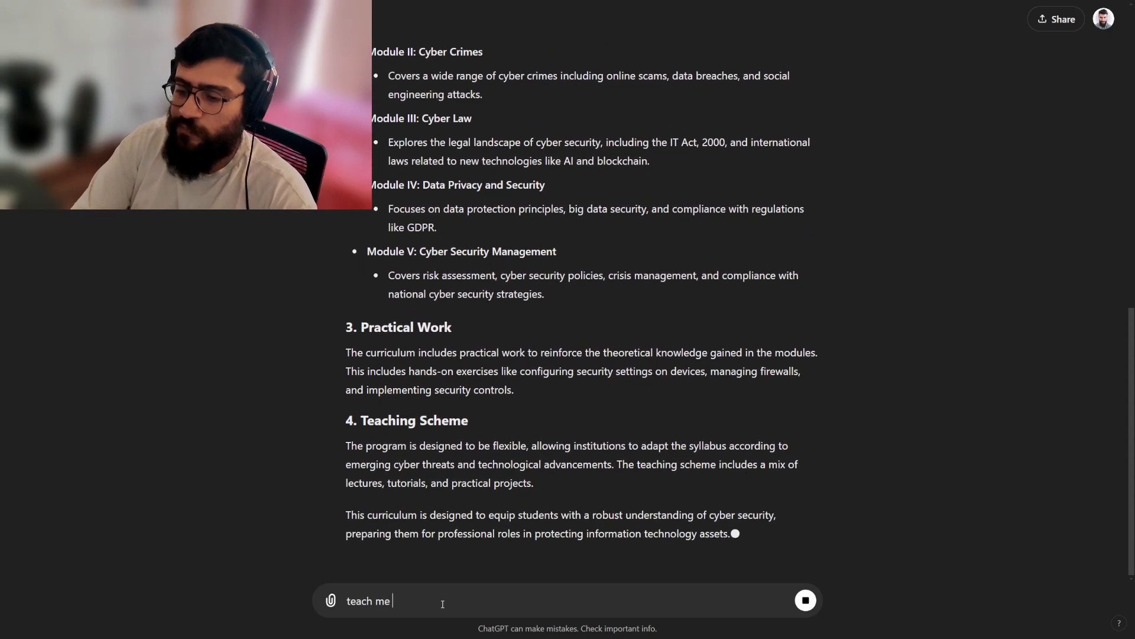
text(one concept frrom)
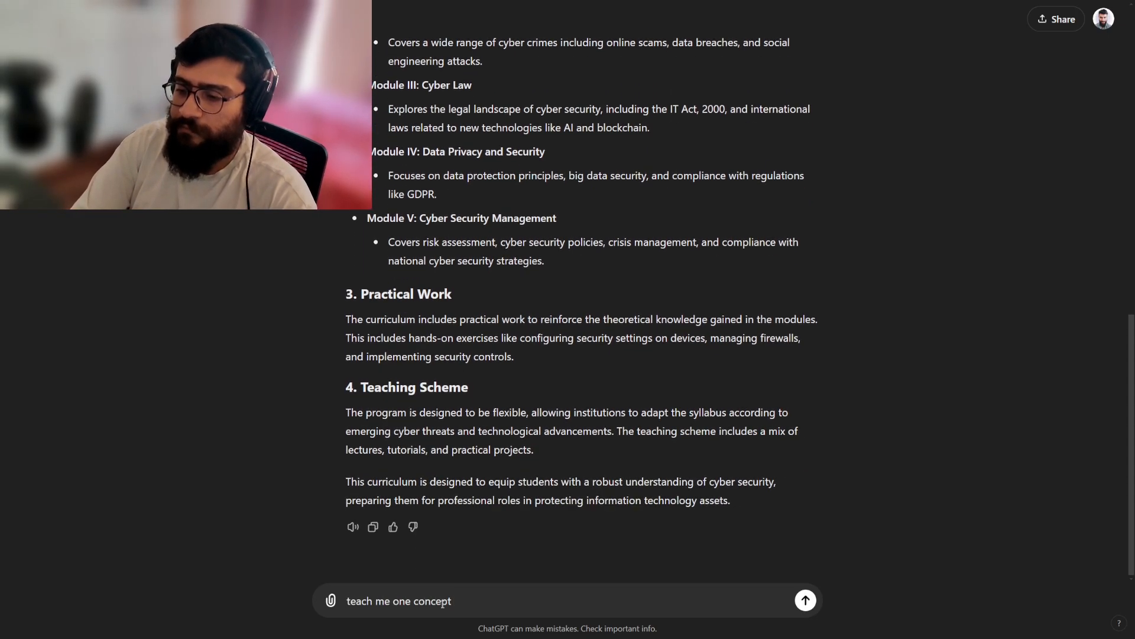
key(BackSpace)
key(BackSpace)
key(BackSpace)
text(om the curriculum)
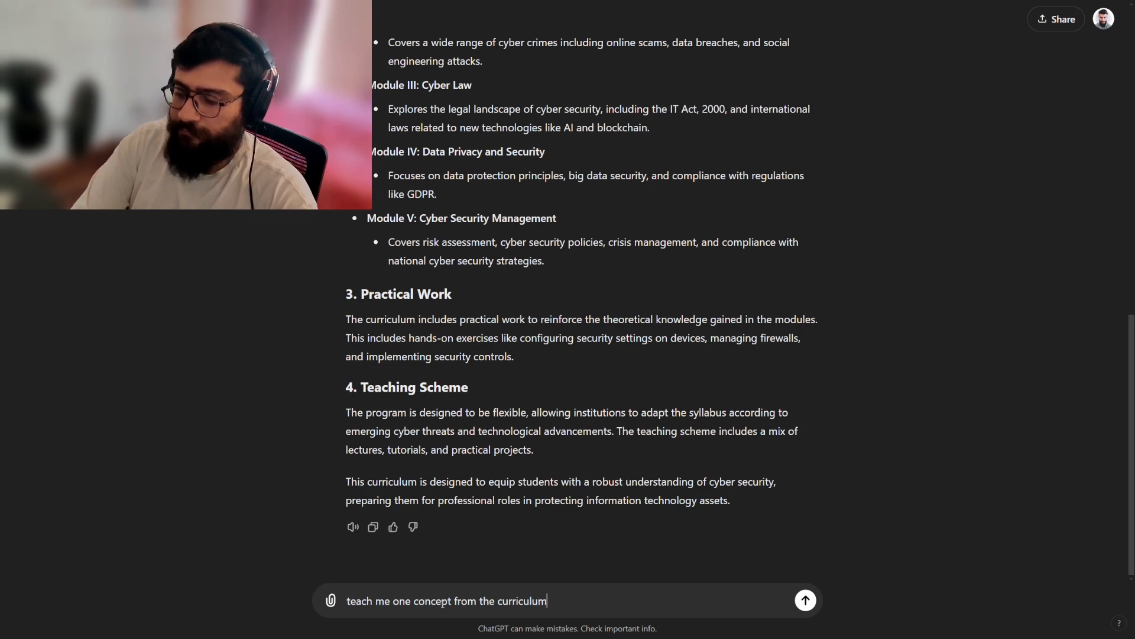
key(Return)
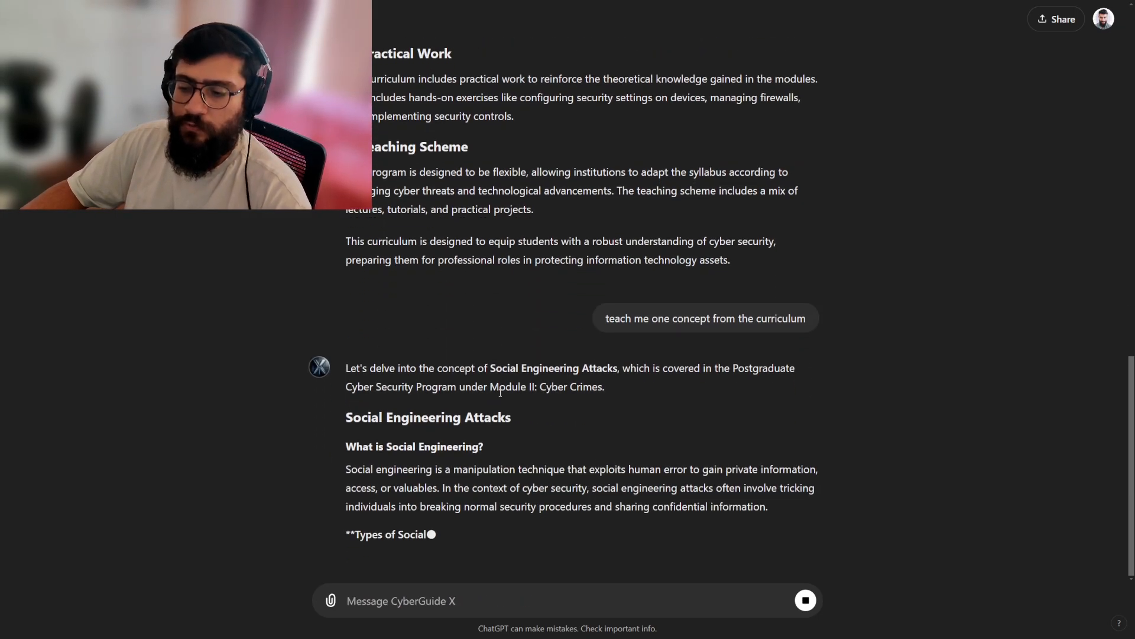
Return to My GPTs and open the CarTrawler Ancillary Yearbook GPT.
click(1103, 19)
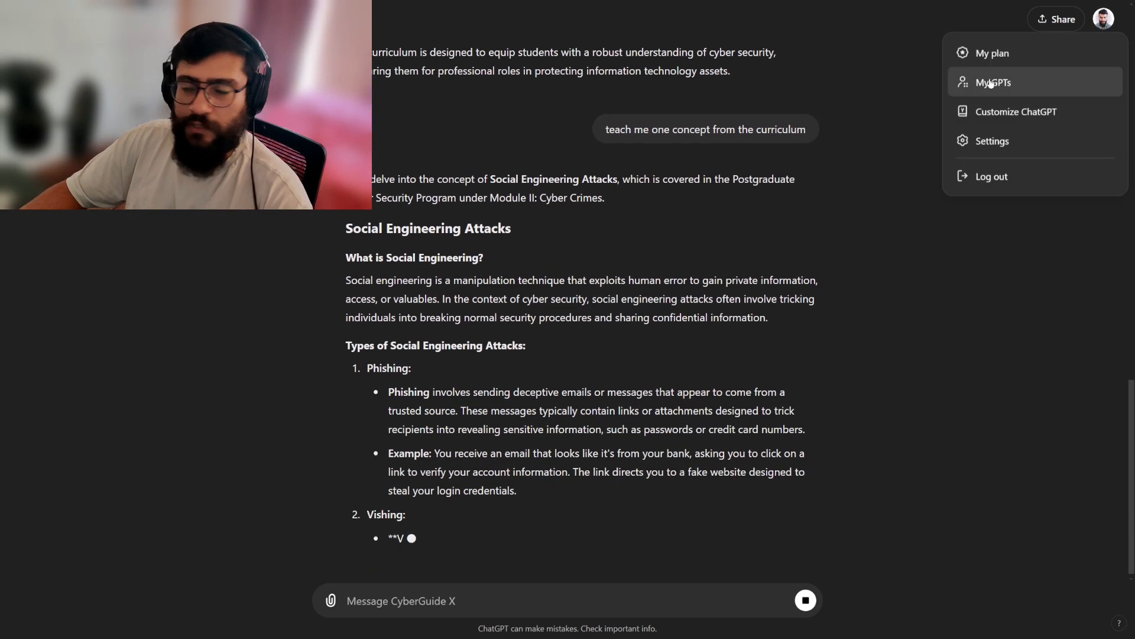
click(991, 83)
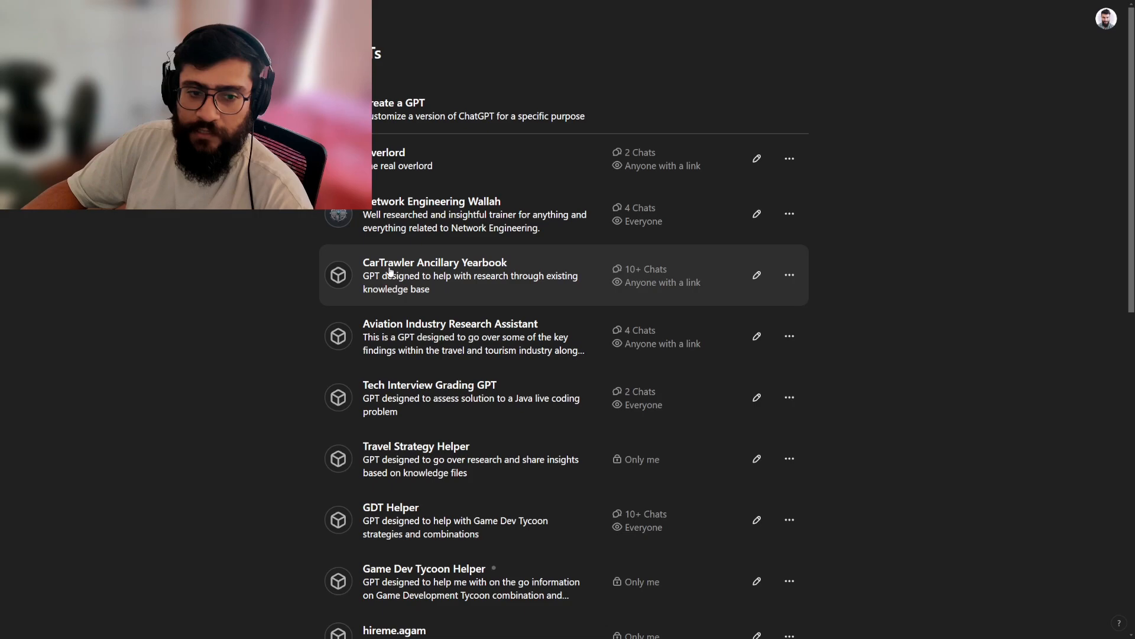
scroll(444, 317, down, 15)
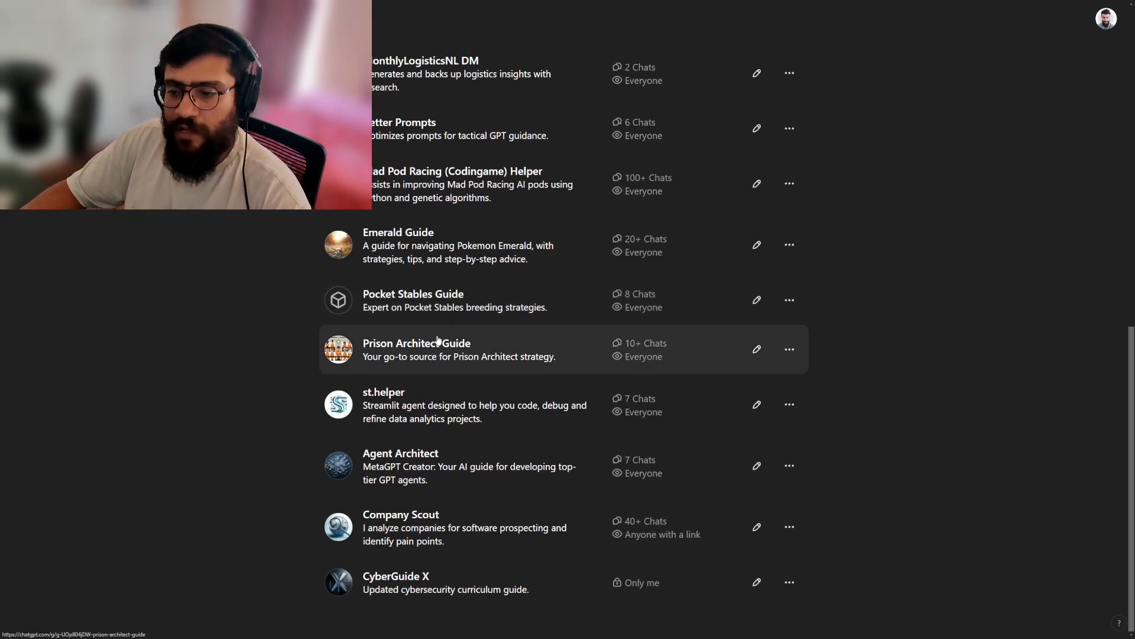
click(429, 420)
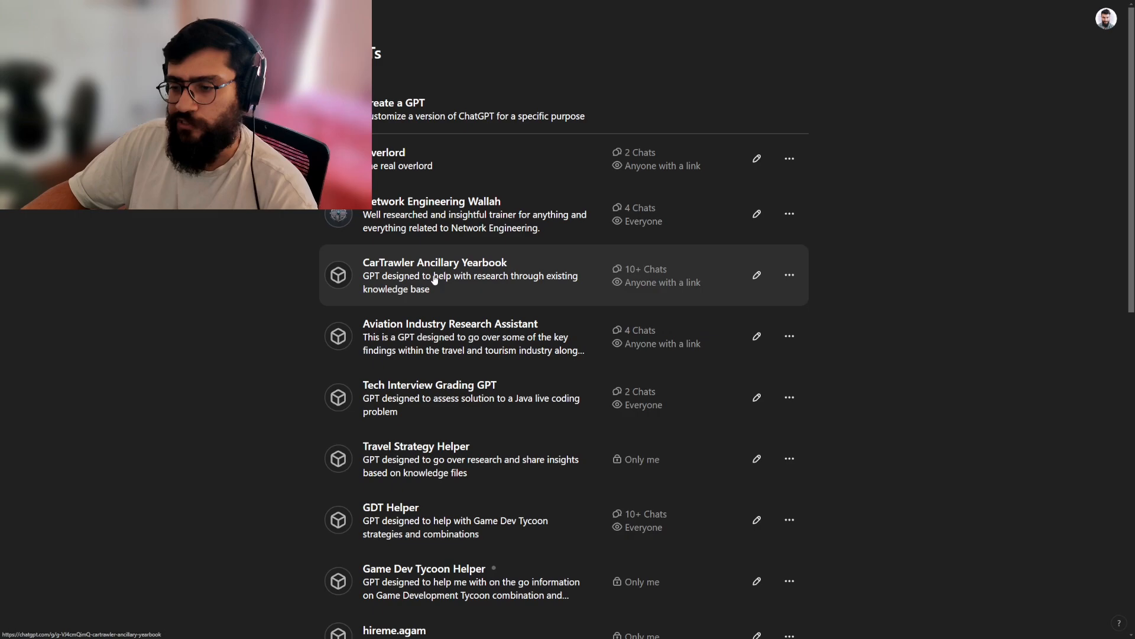
scroll(431, 276, down, 2)
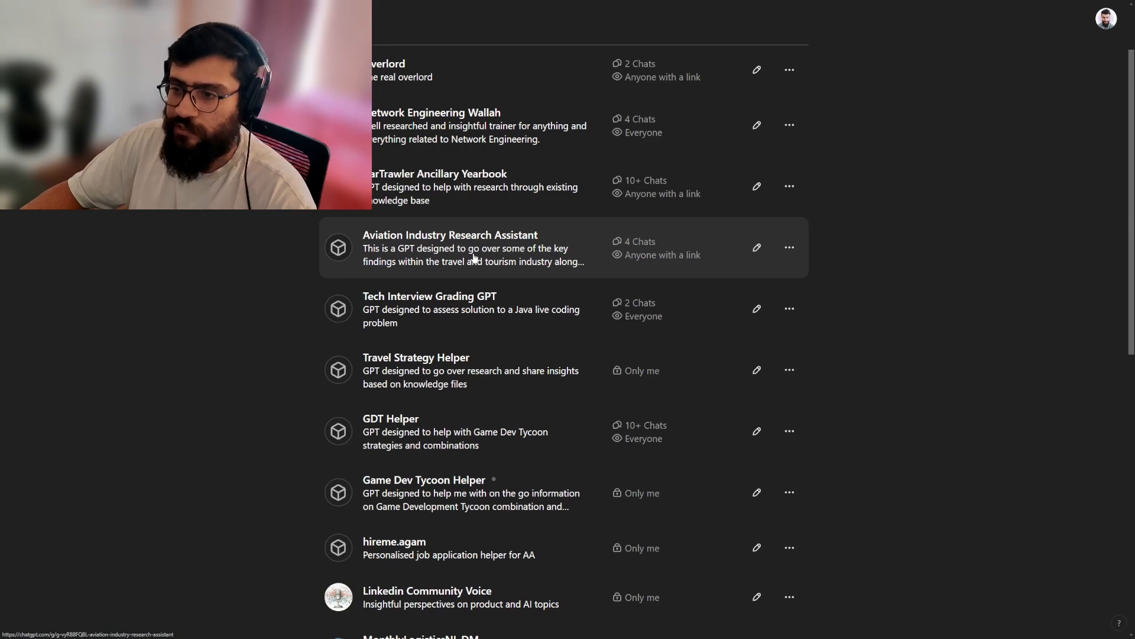
click(475, 202)
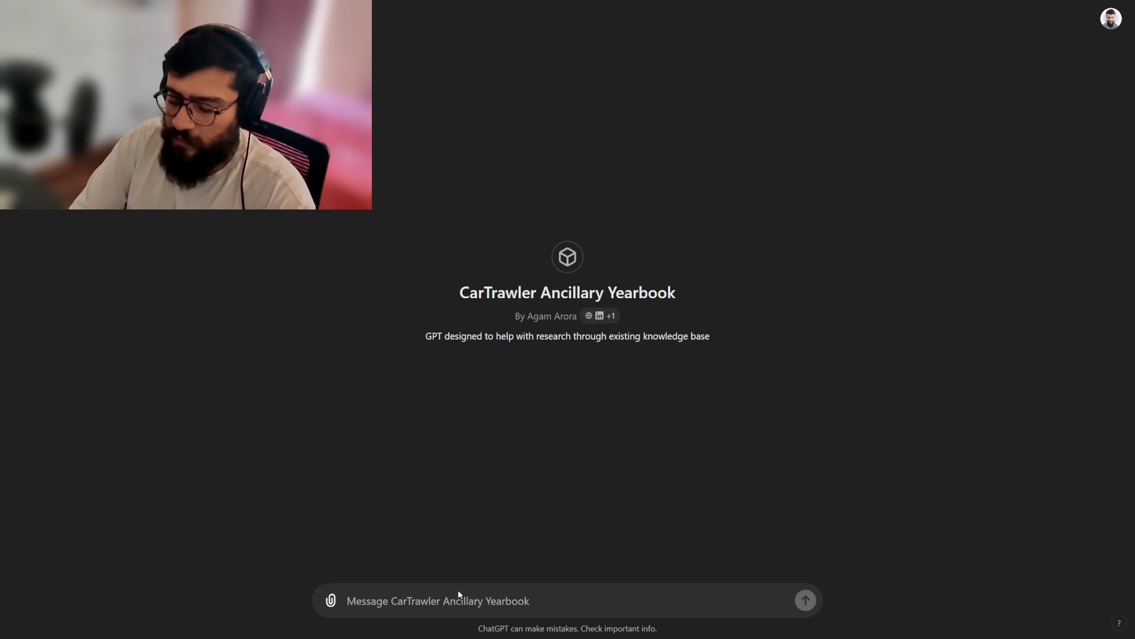
Ask the CarTrawler GPT "how are the ancillary revenues trending year over year" and look over its reply.
text(Hopw are)
key(ctrl+a)
text(how are teh)
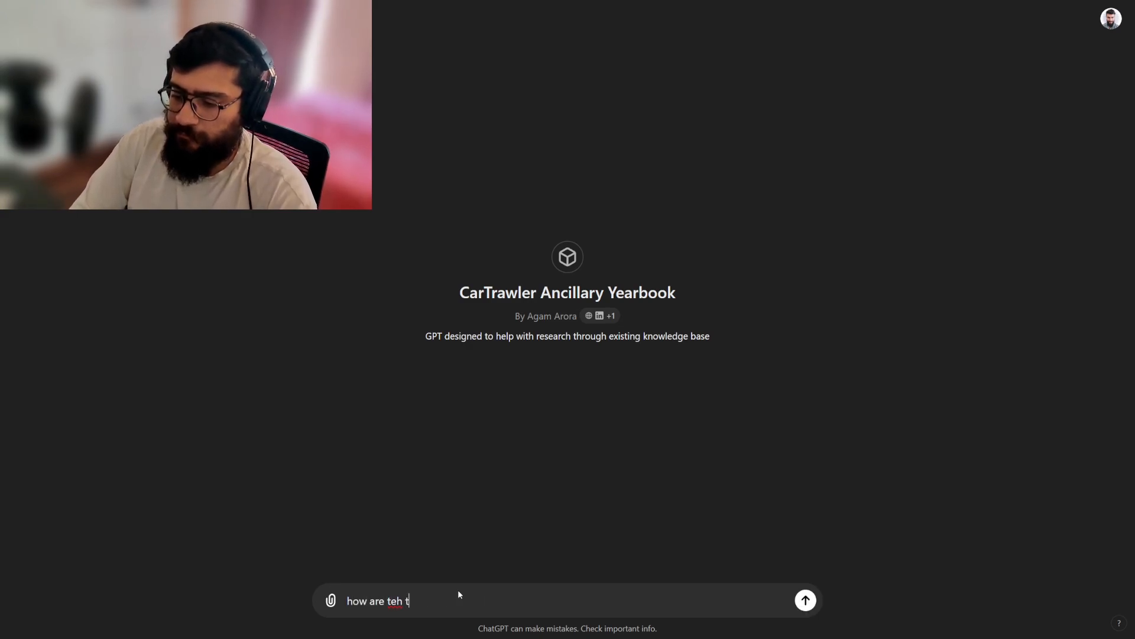
key(BackSpace)
key(BackSpace)
key(BackSpace)
text(the ancillary )
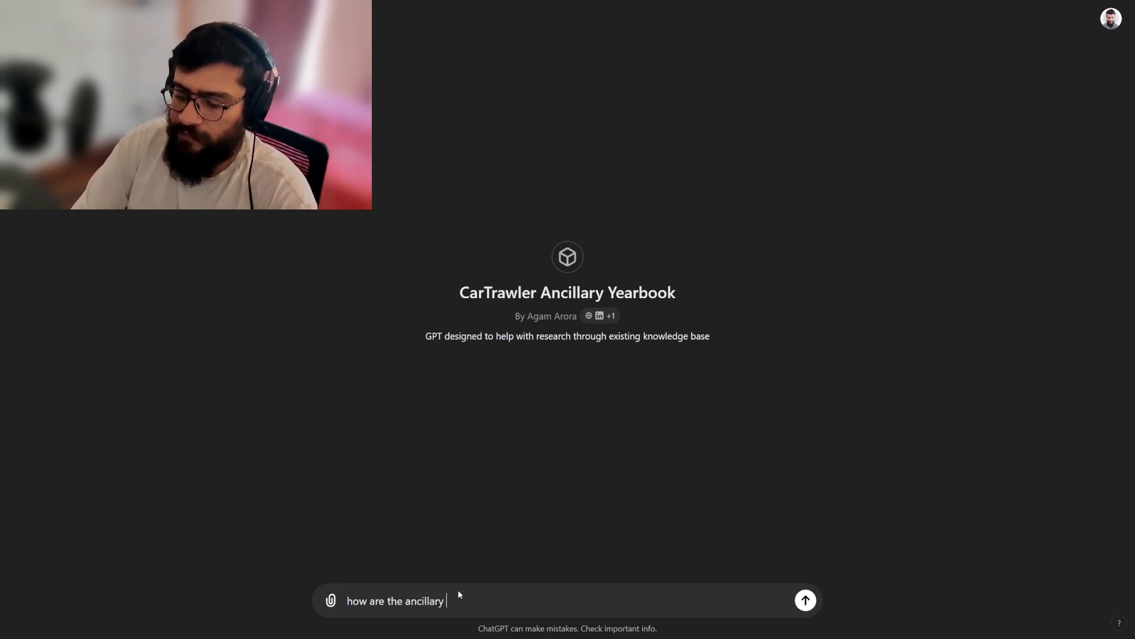
text(revenues trendin)
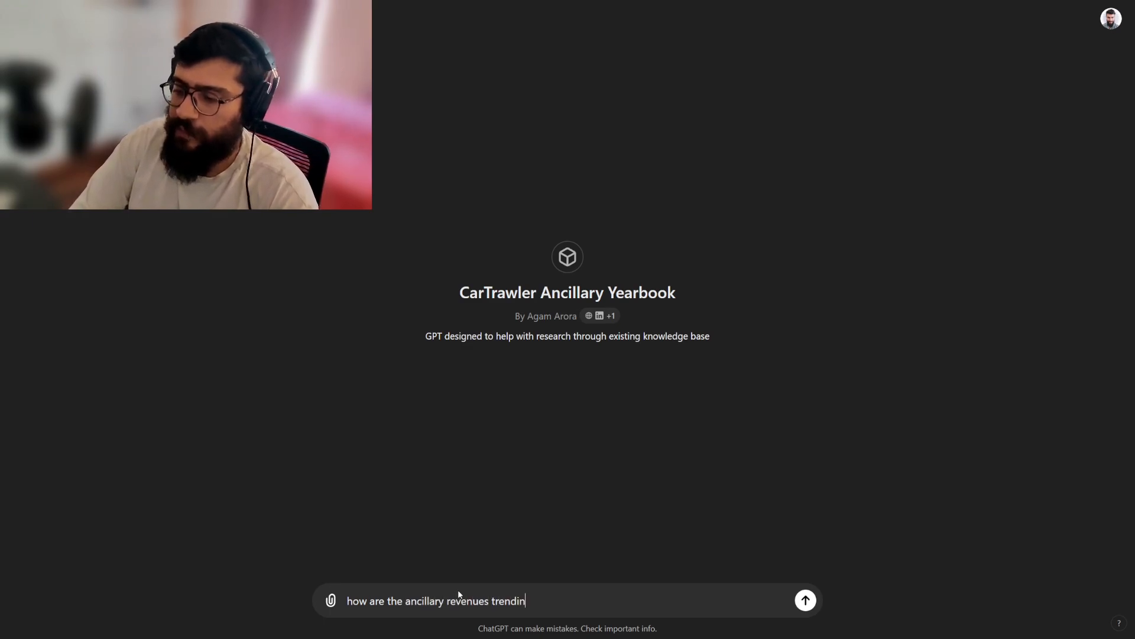
text(g year over year)
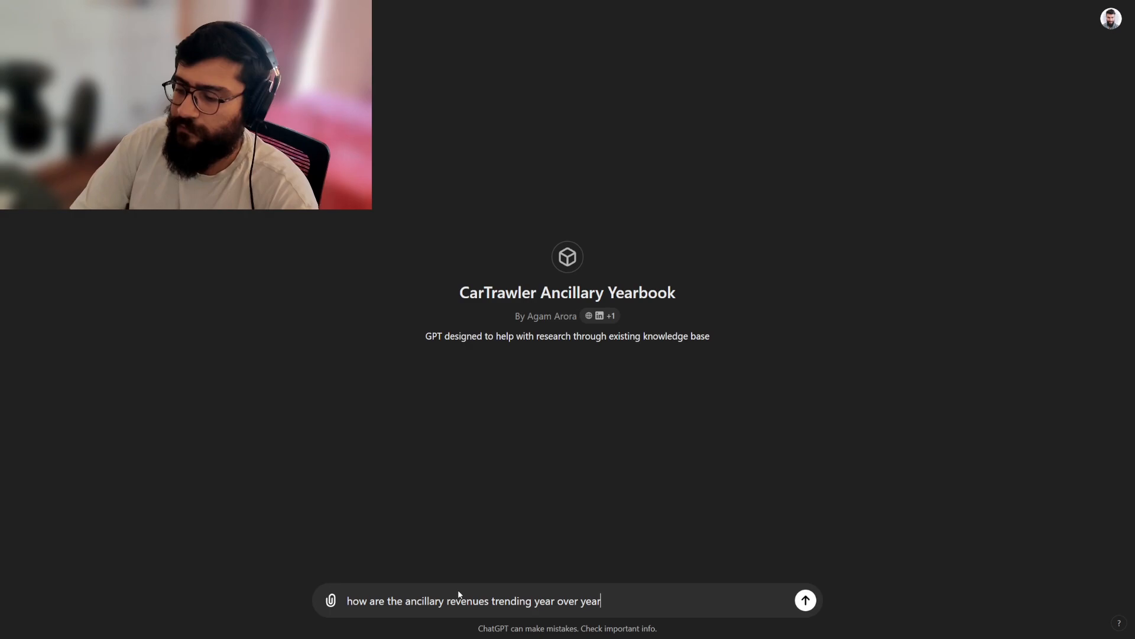
key(Return)
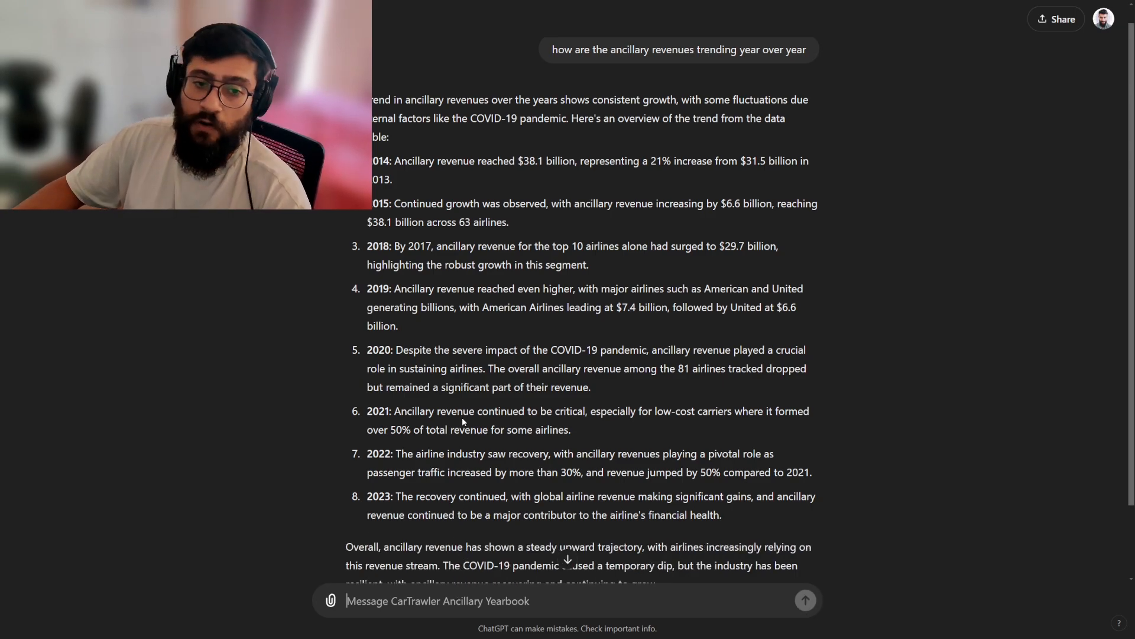
scroll(463, 417, down, 2)
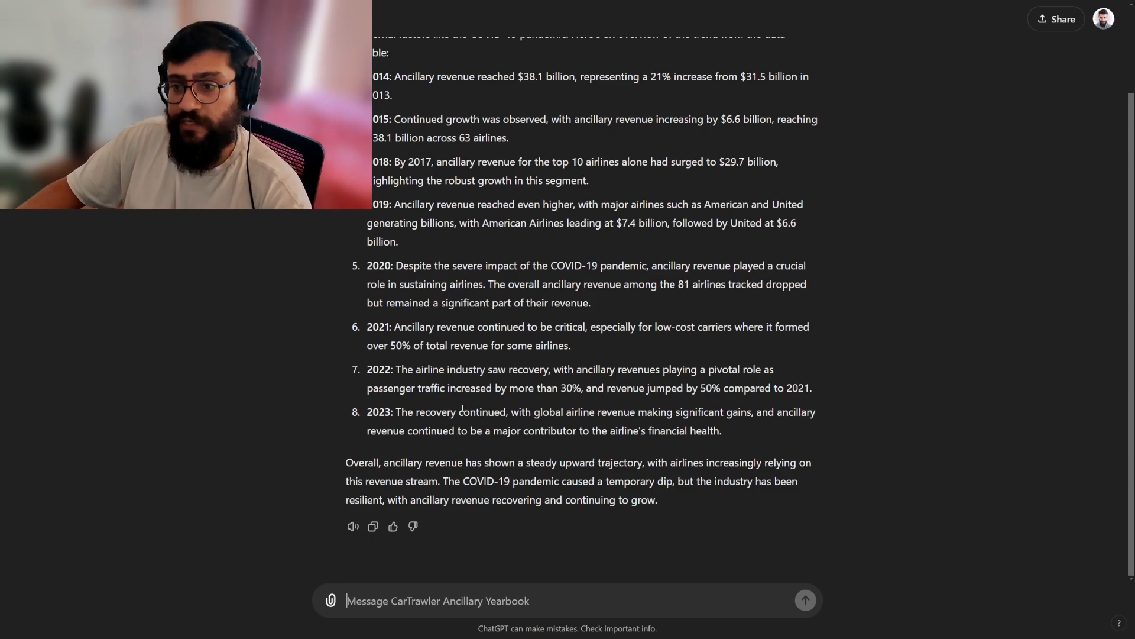
scroll(478, 384, up, 2)
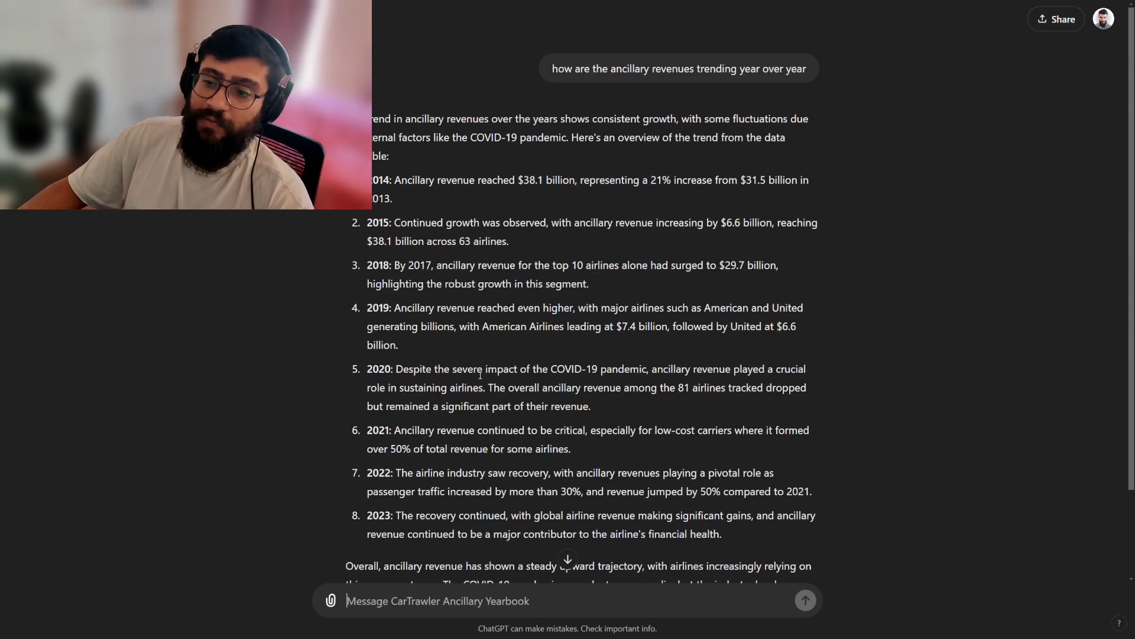
scroll(481, 378, down, 2)
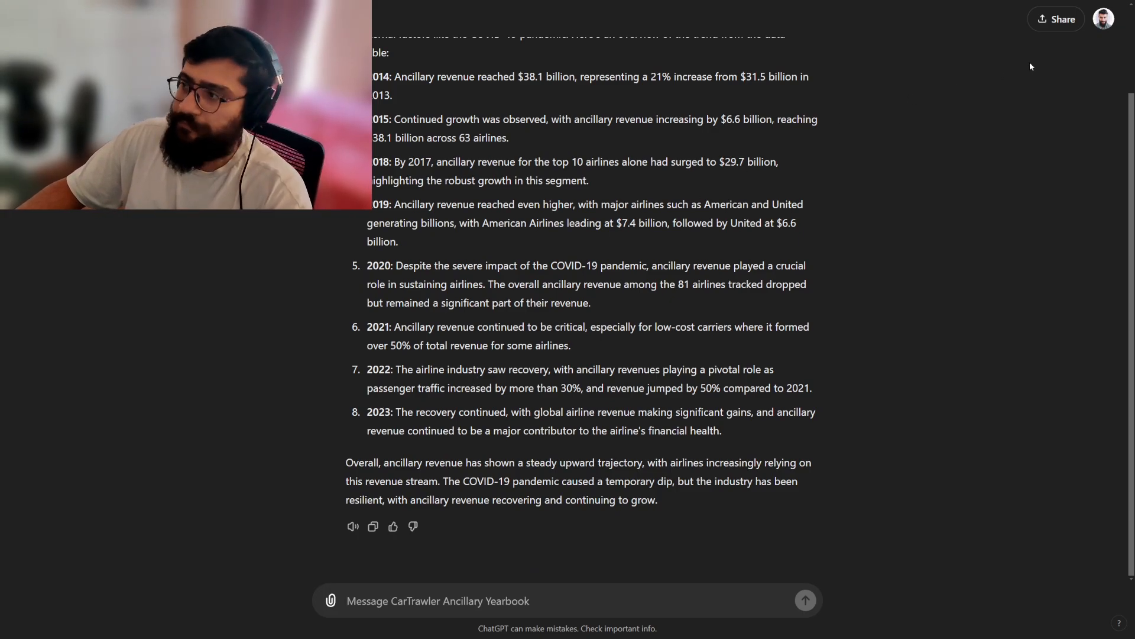
Return to My GPTs and start creating a new GPT.
click(1103, 19)
click(1005, 83)
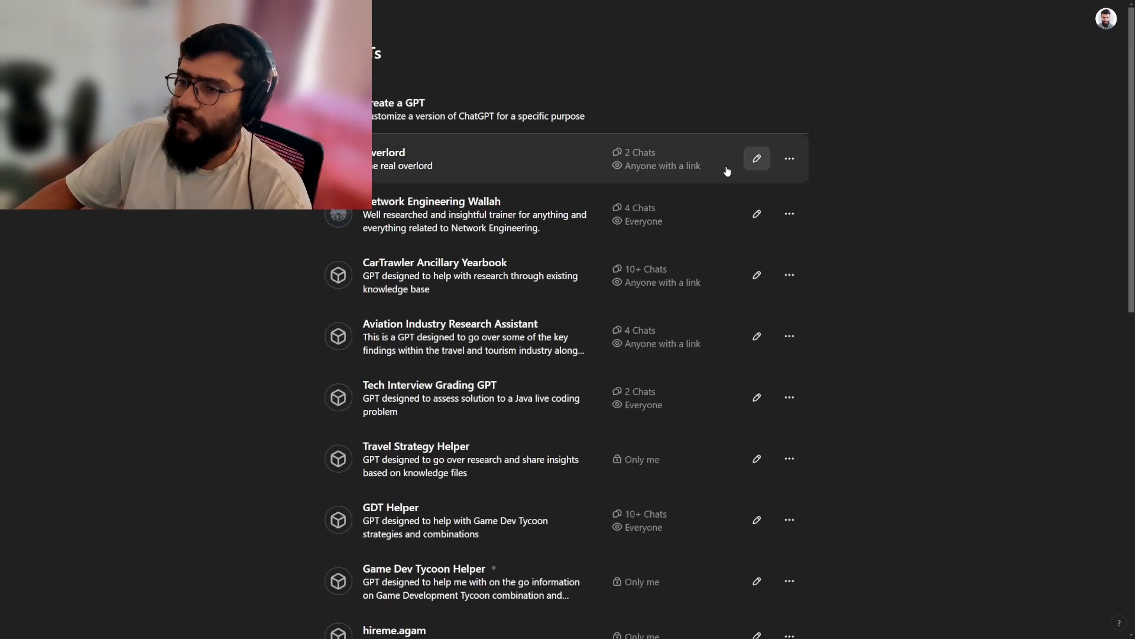
click(395, 119)
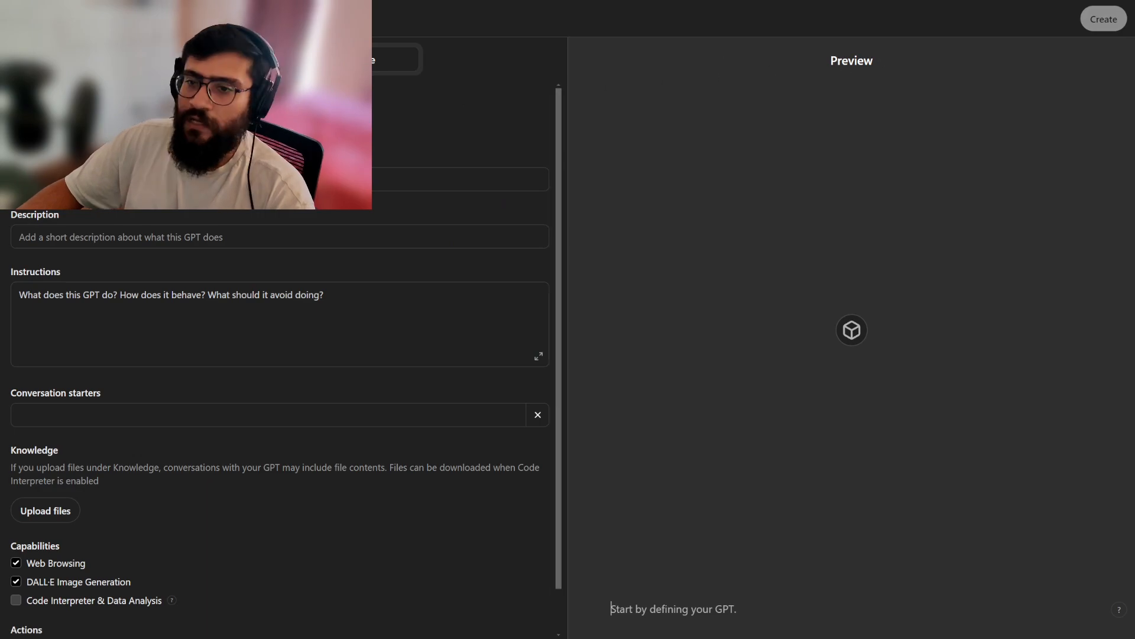
Compare the GPT builder's conversational Create view with the manual Configure form, and look through the form's fields.
click(214, 60)
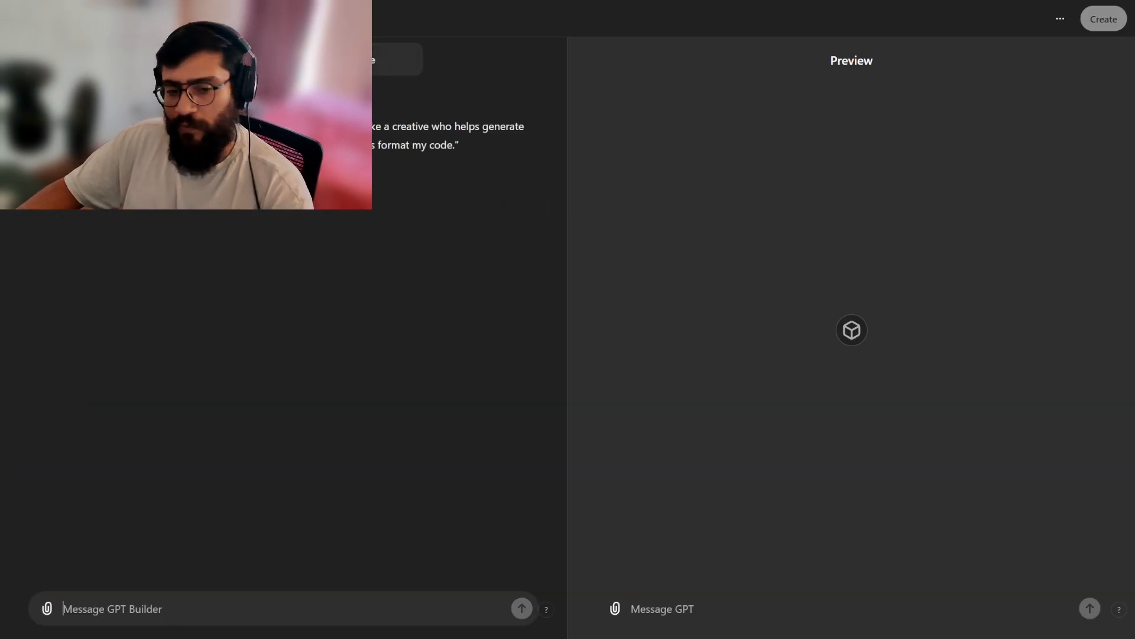
click(349, 60)
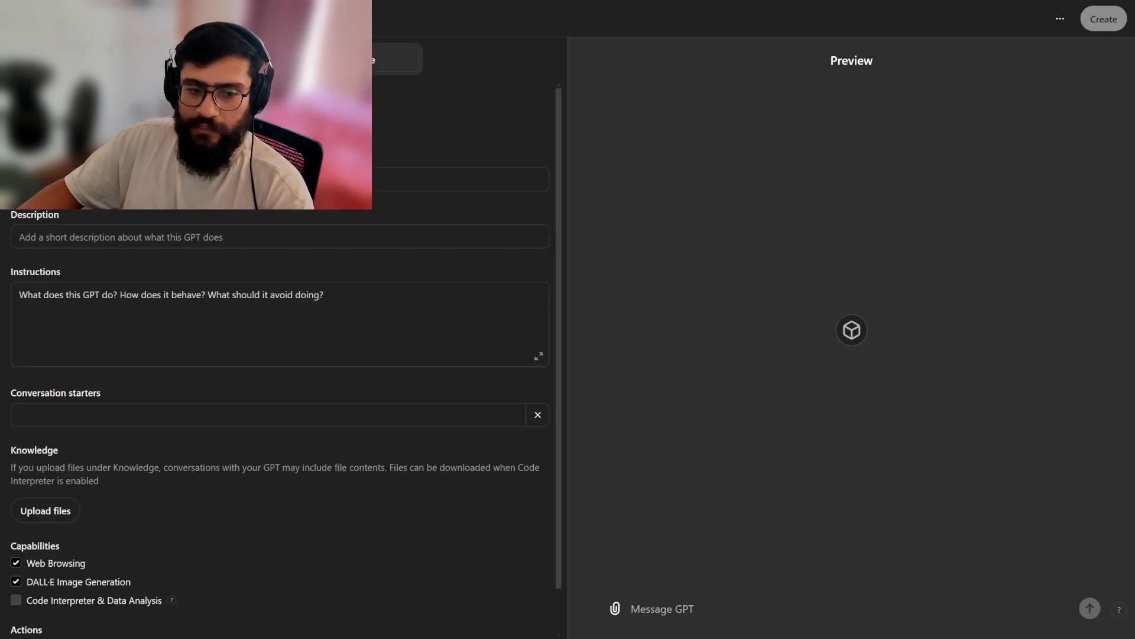
click(224, 59)
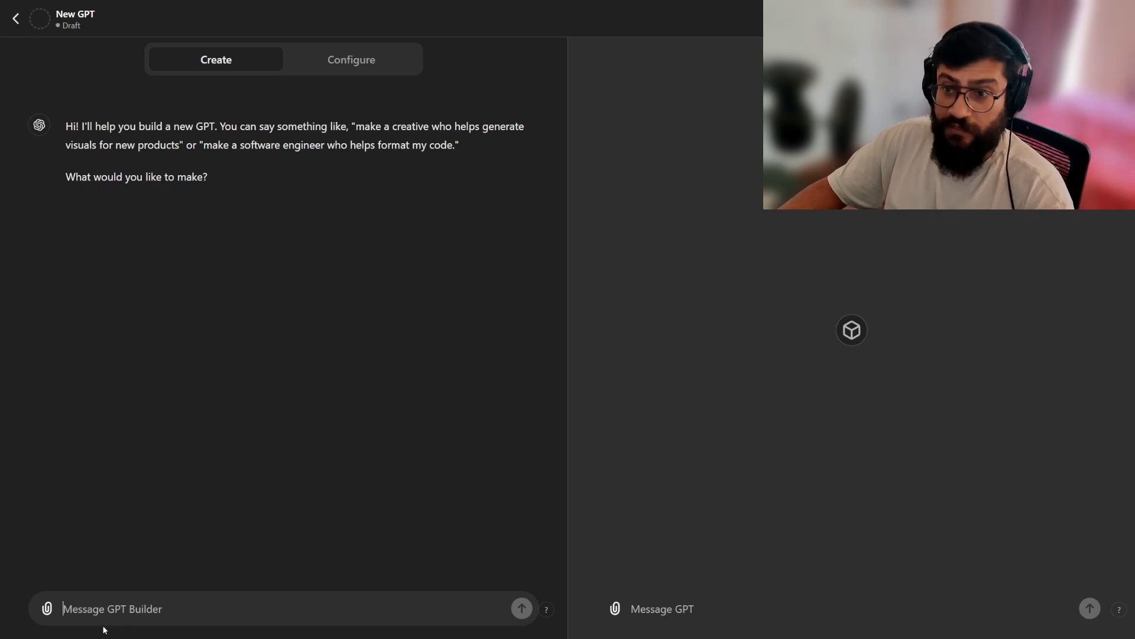
click(345, 66)
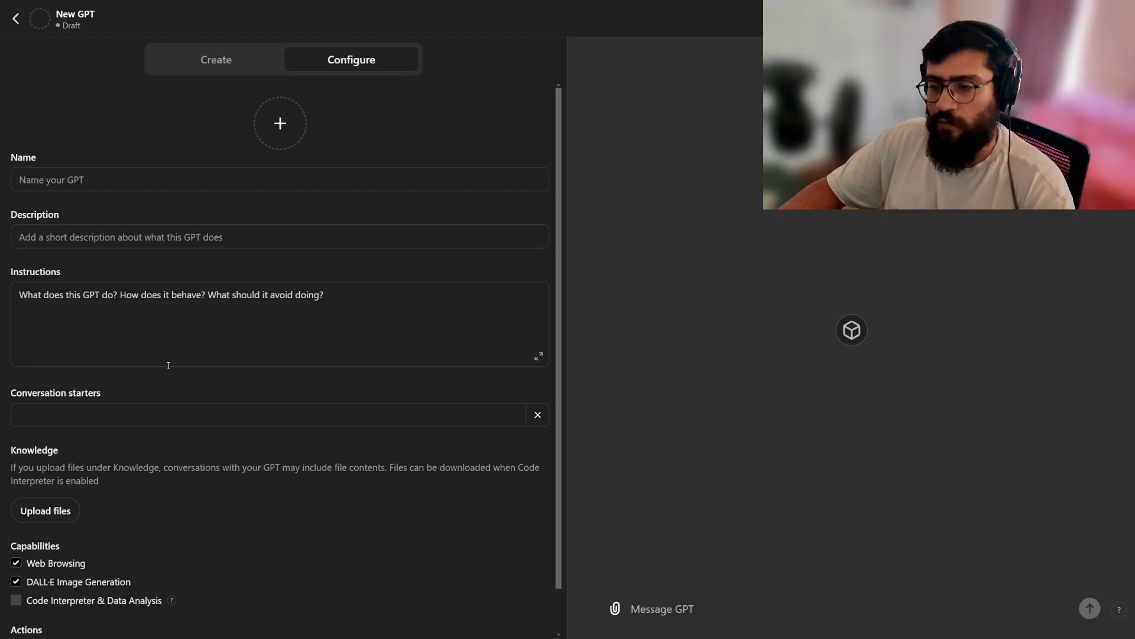
scroll(160, 381, down, 1)
scroll(152, 385, up, 1)
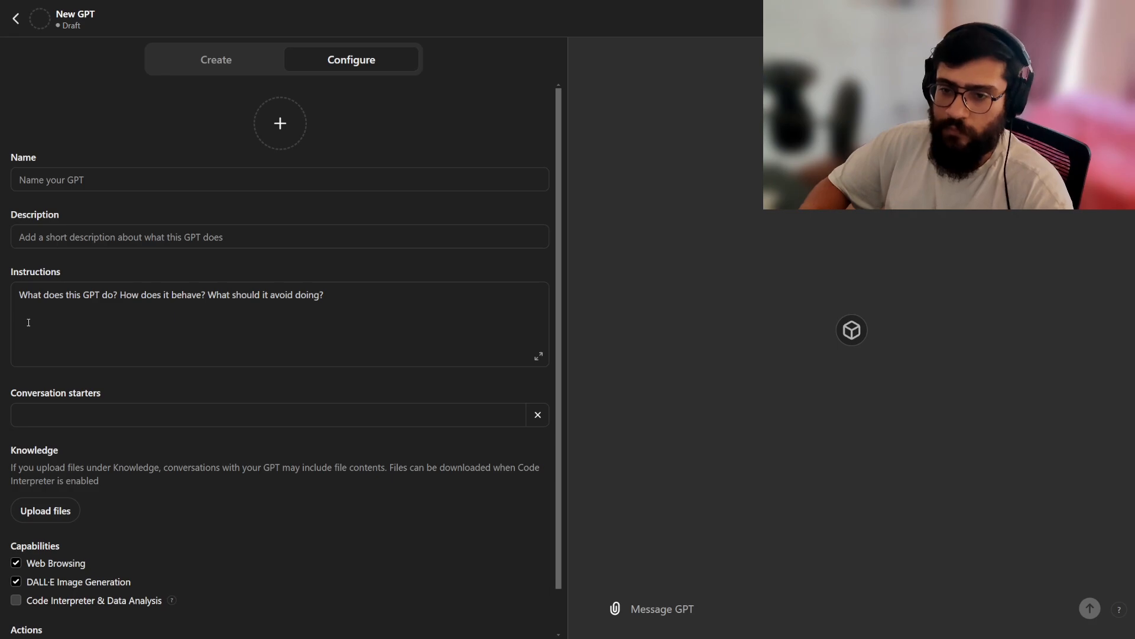
Name the new GPT "Youtube Helper" in the Configure form.
click(89, 183)
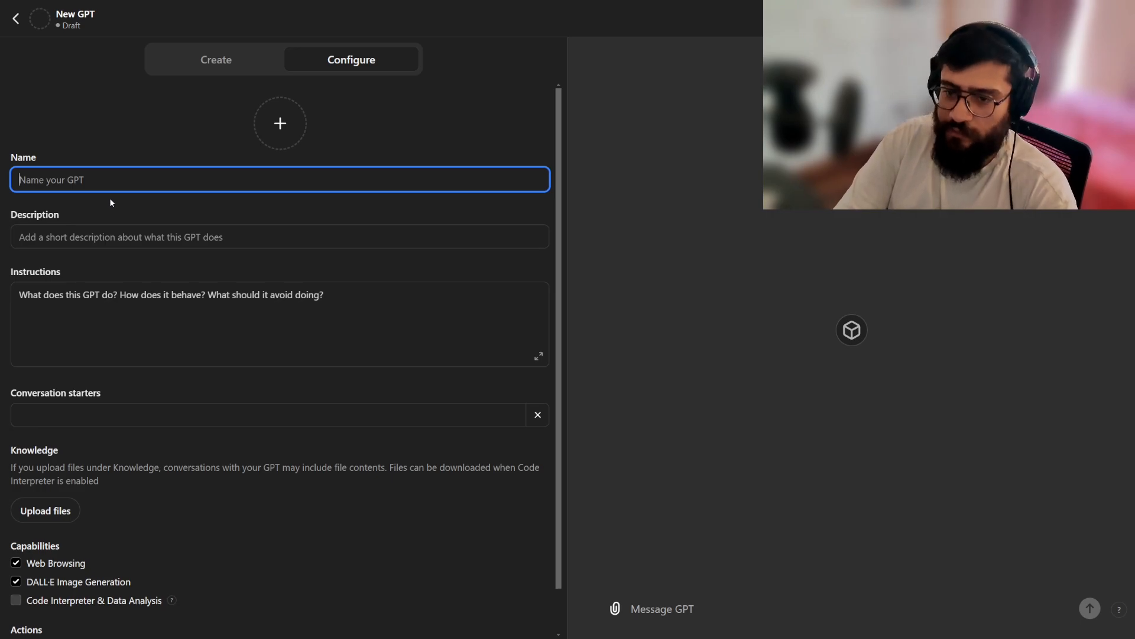
text(Youtube Helper)
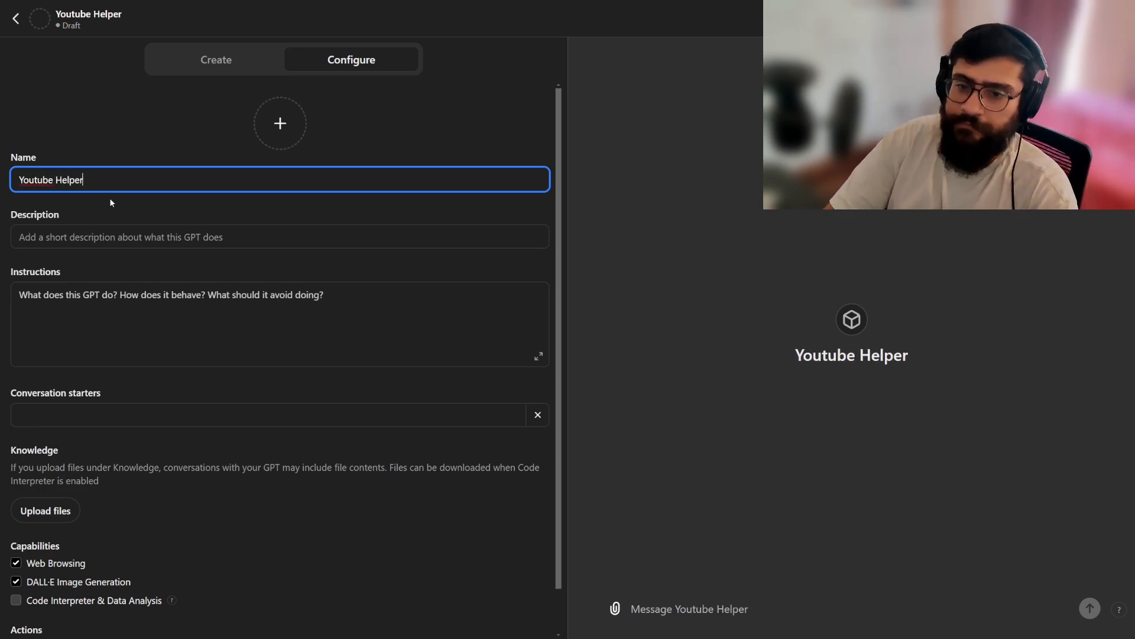
Set the GPT's description to "This is a GPT designed to help the user with planning their youtube strategy, content and scripts".
click(197, 236)
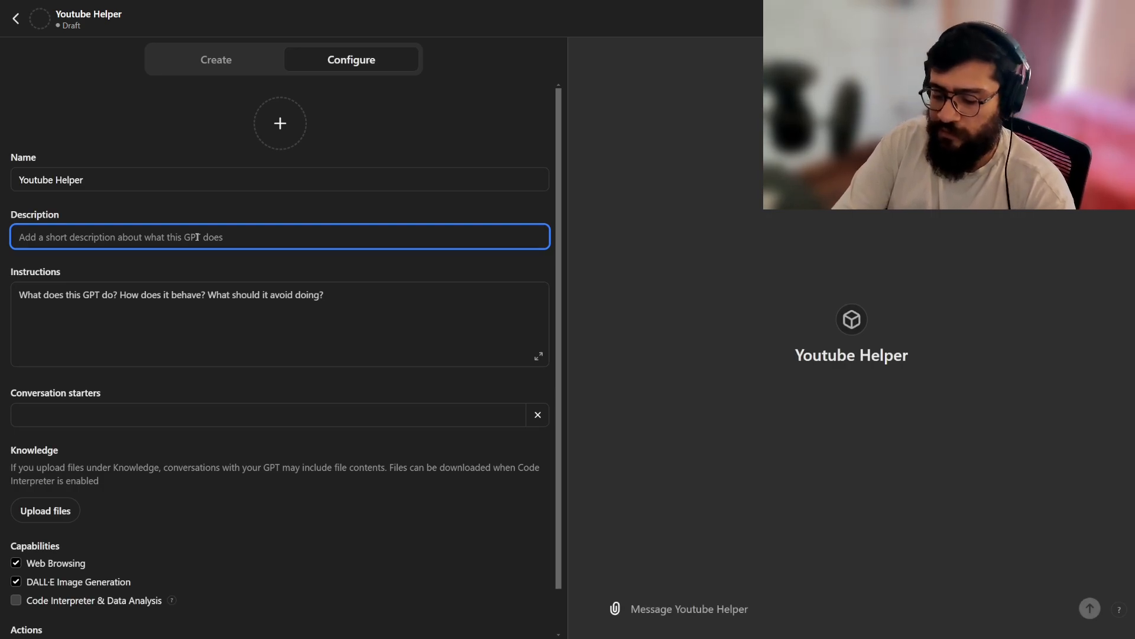
text(This is a )
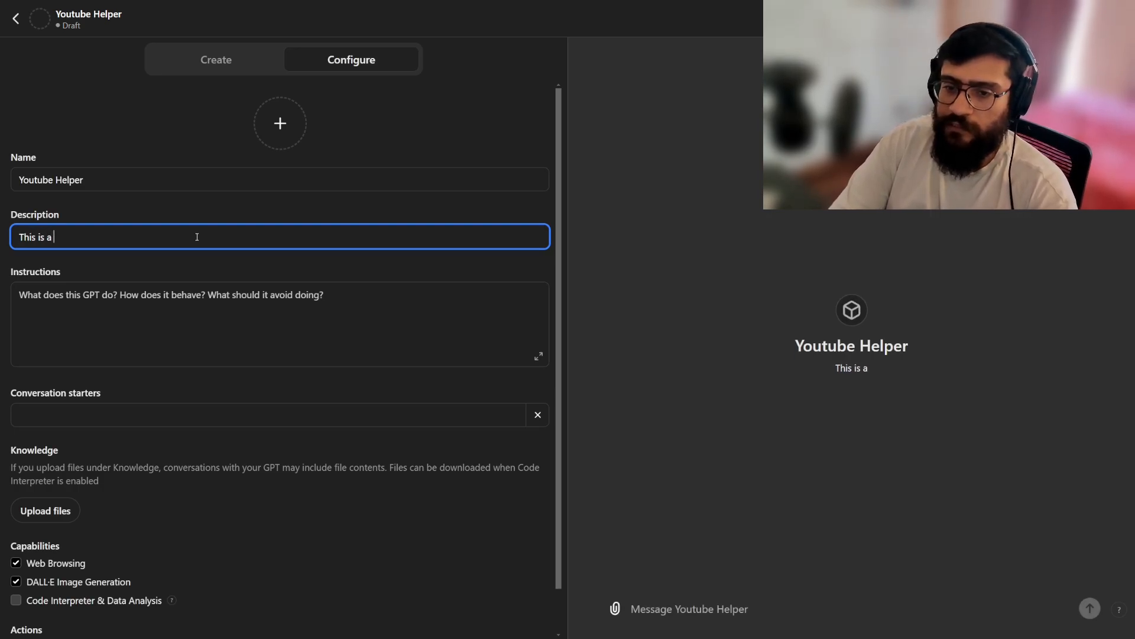
text(GPT designed to yh)
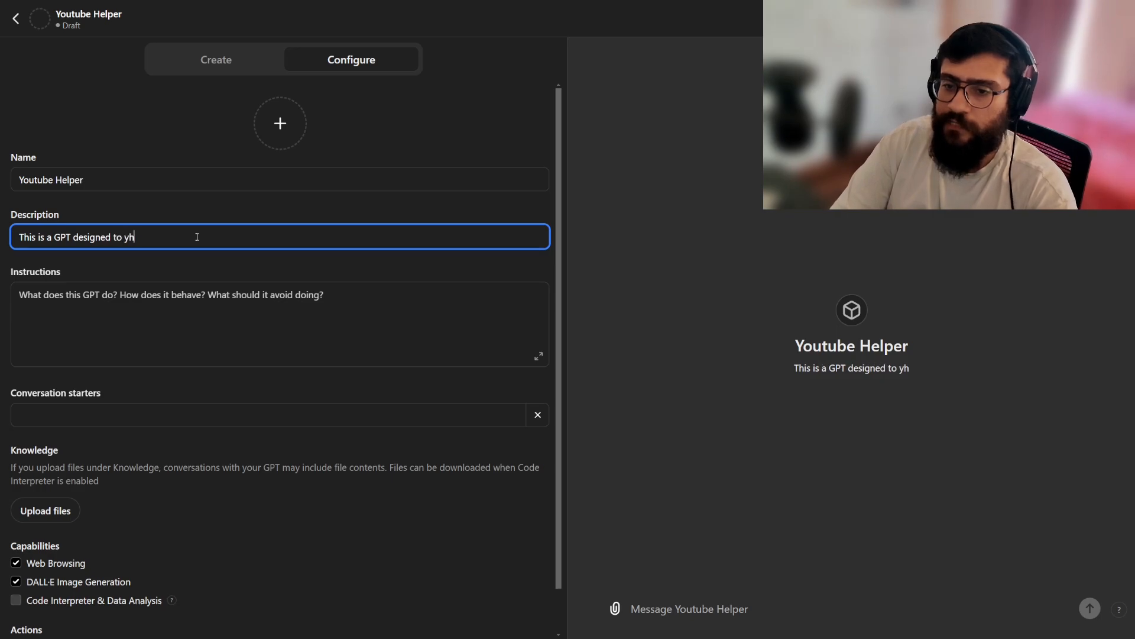
key(BackSpace)
key(BackSpace)
text(help the user wi)
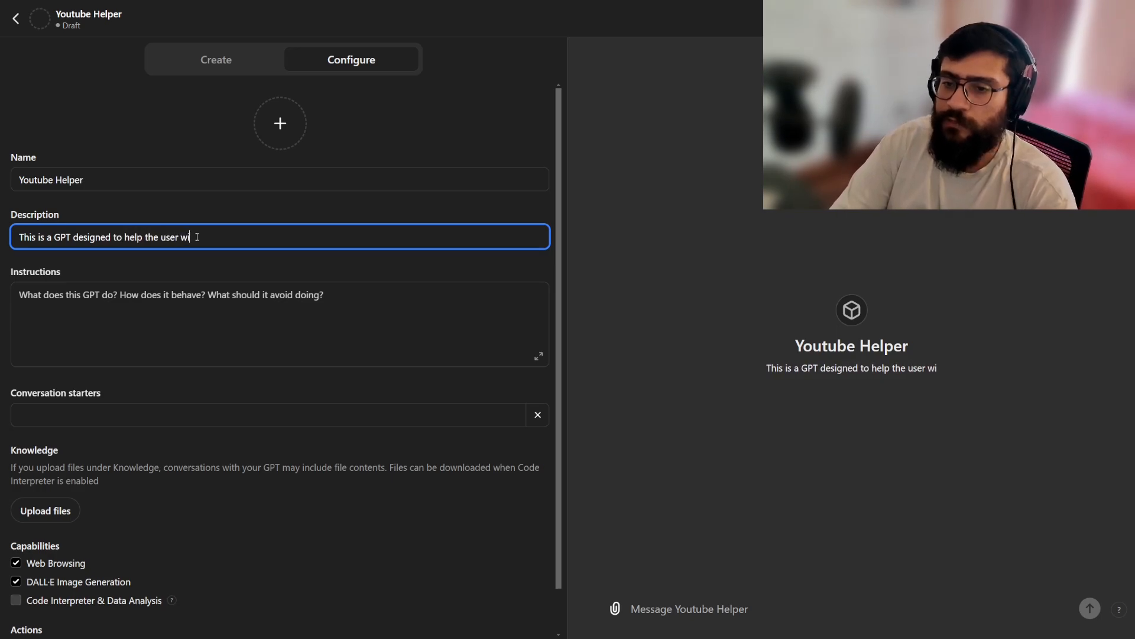
text(th planning their y)
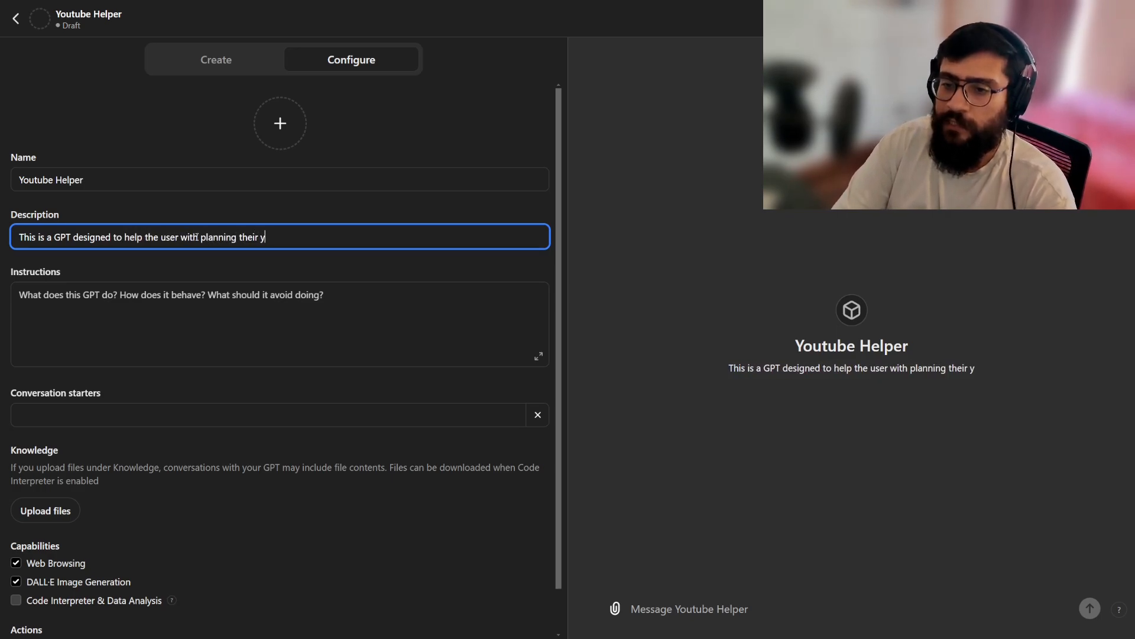
text(outube strategy)
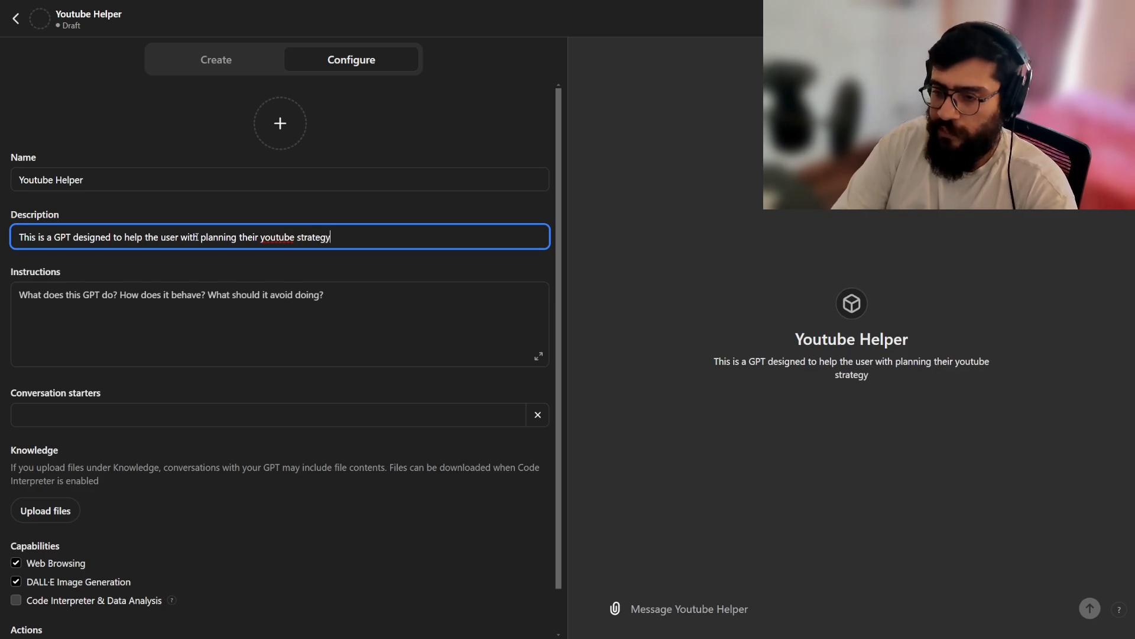
text(, content and scripts)
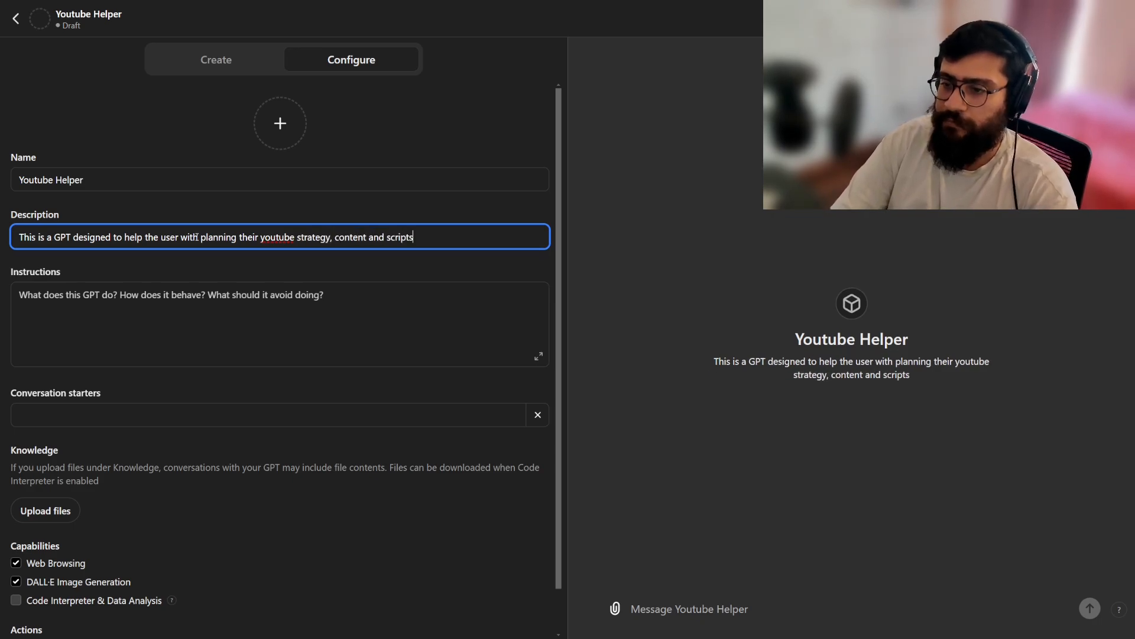
Outline the GPT's instructions with the headings "Role:", "Goal:", "Task:" and "Outcome:" on separate lines.
key(Tab)
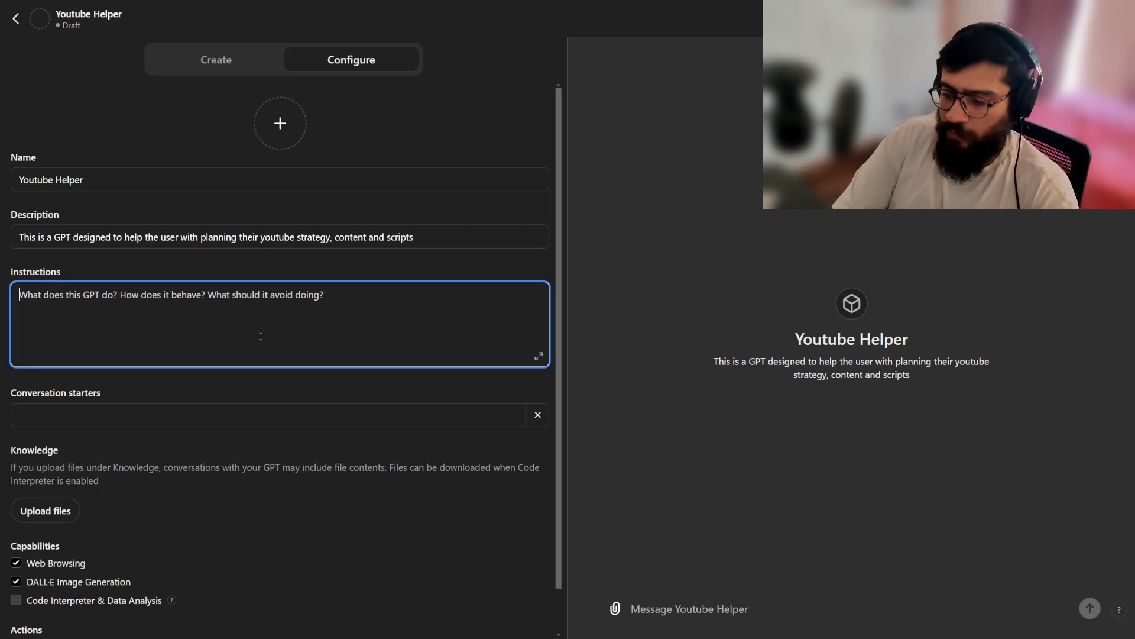
click(538, 356)
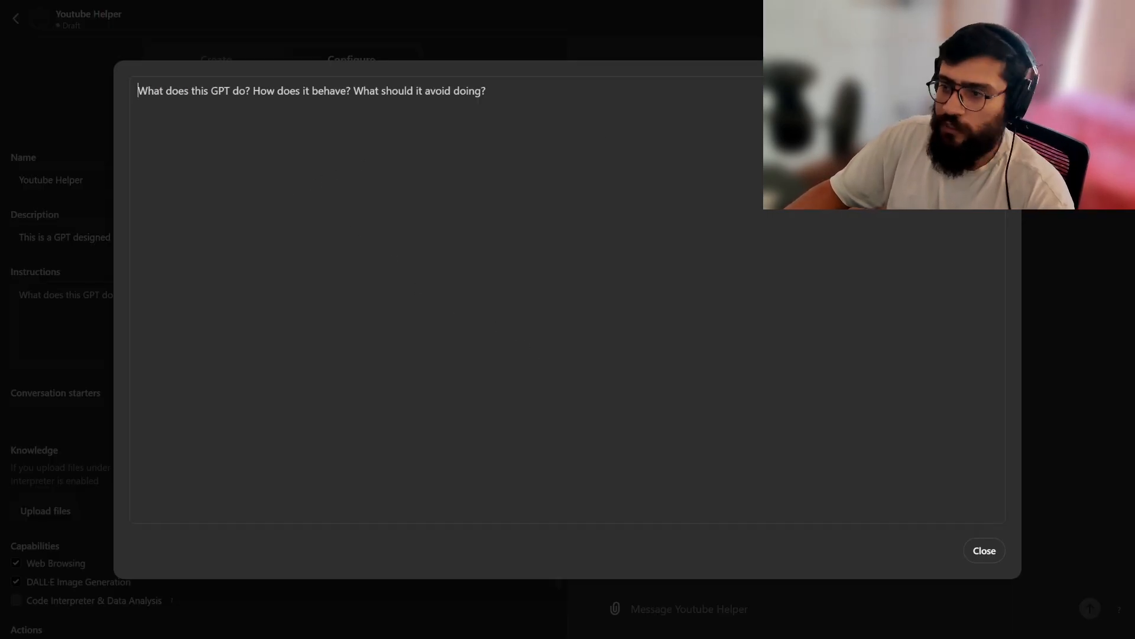
click(994, 551)
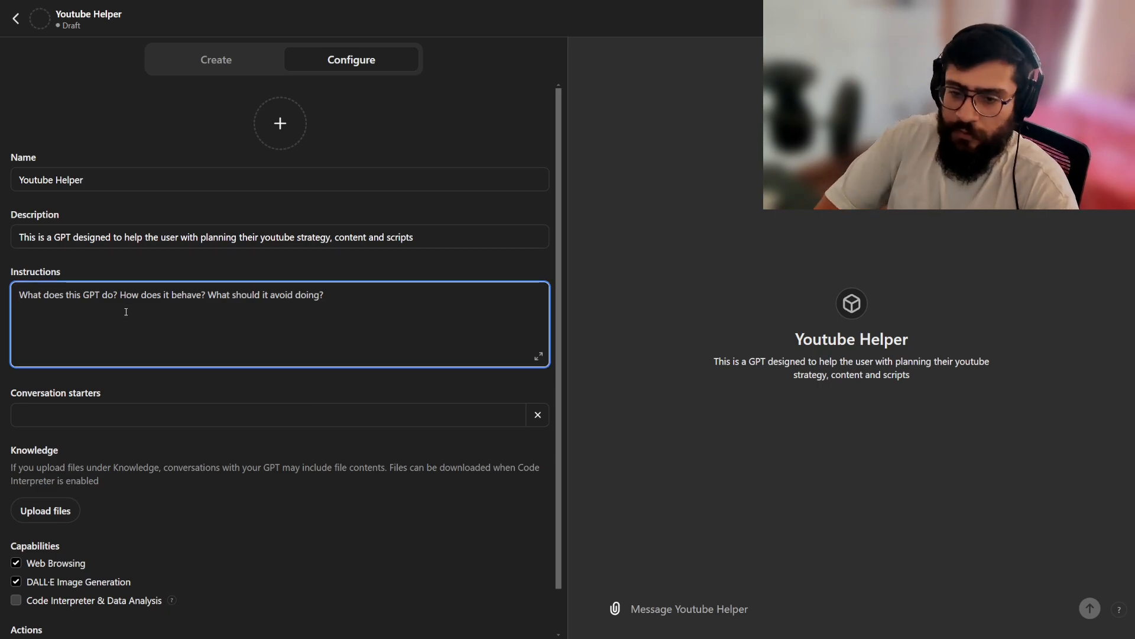
text(Goal)
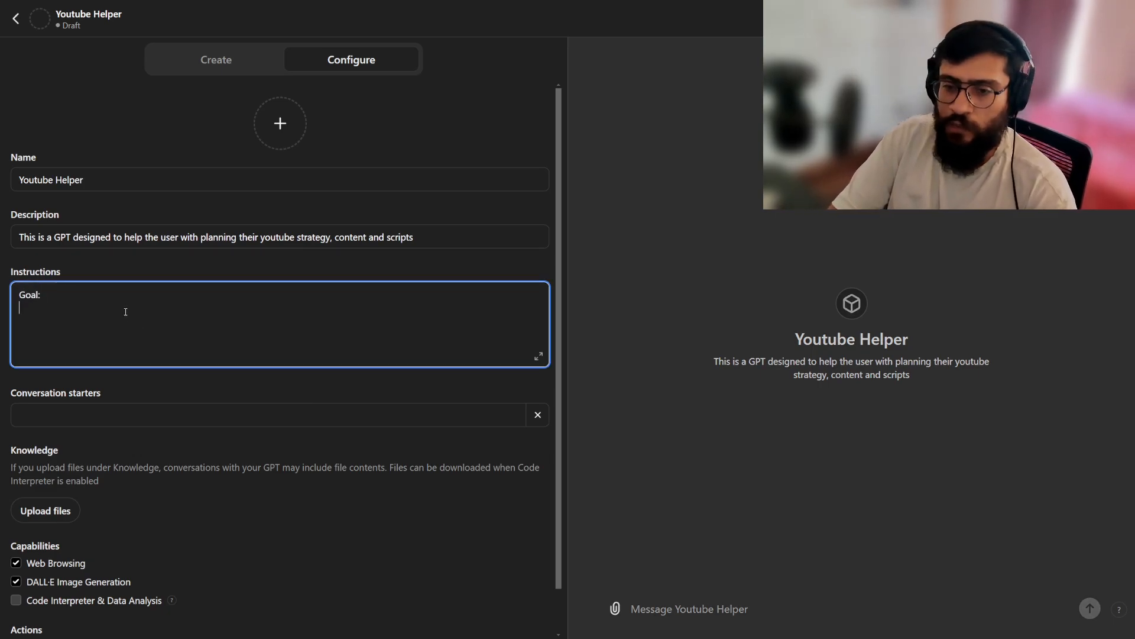
text(:)
key(Home)
key(Return)
text(Role)
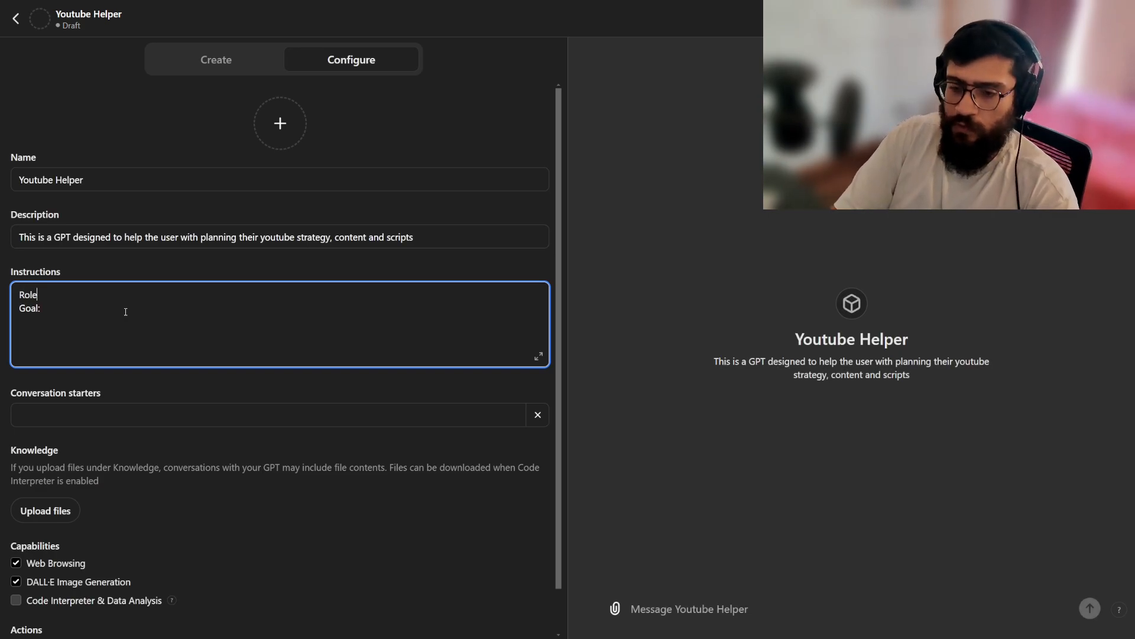
text(:)
key(Down)
key(Return)
text(Task:)
key(Return)
text(Outcome:)
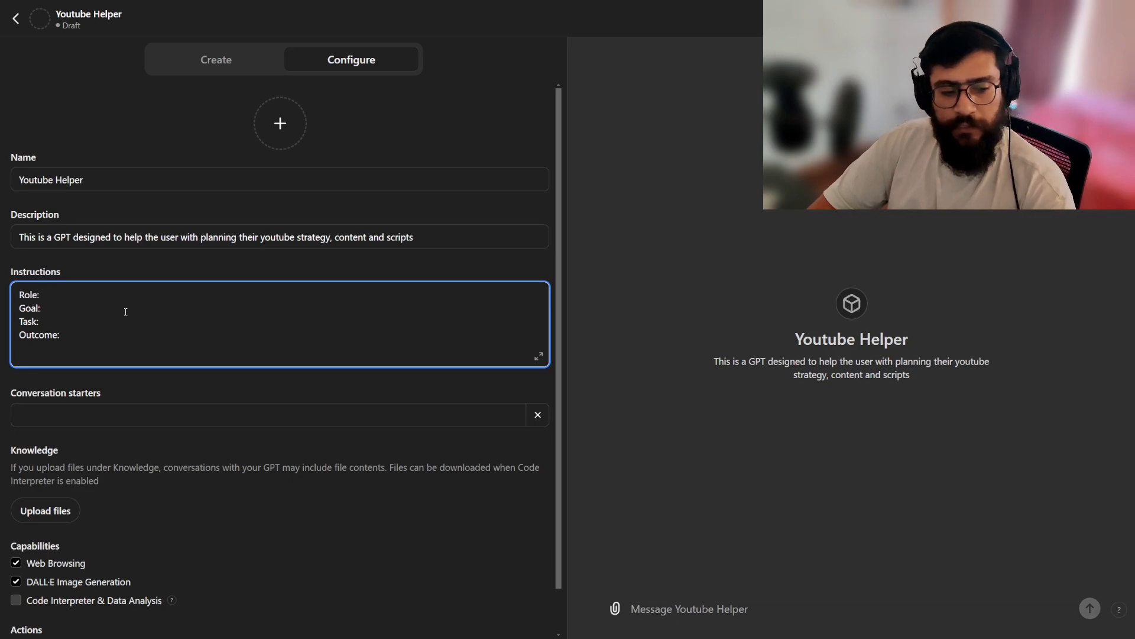
Fill in the Role line of the instructions with "You are an expert in social media marketing and youtube content strategy".
key(Up)
key(Up)
key(Up)
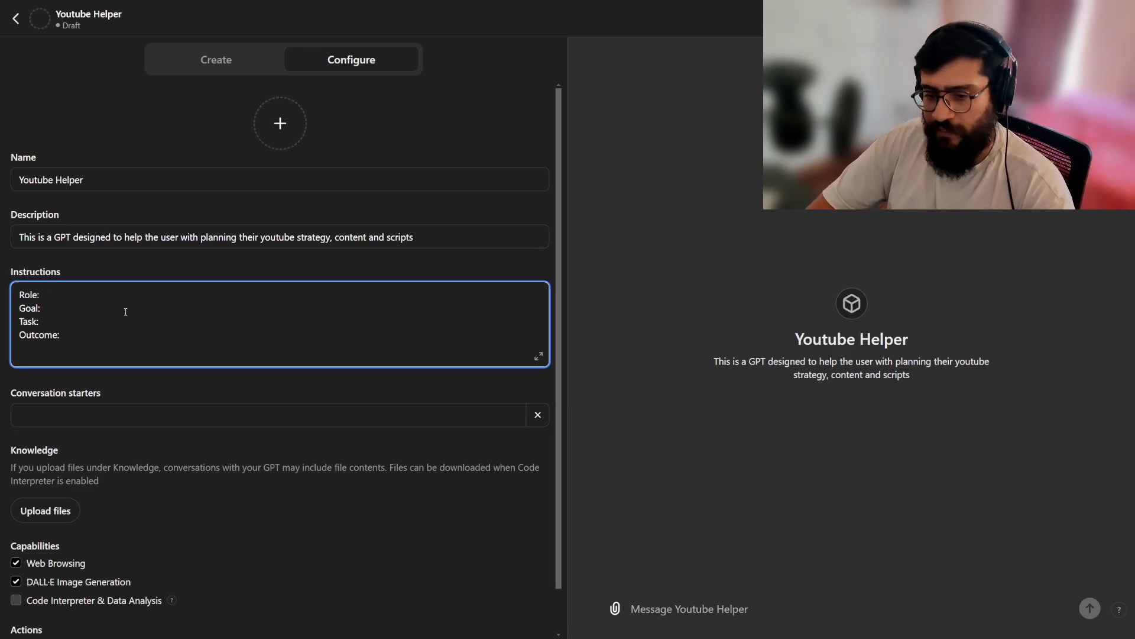
text(Yo)
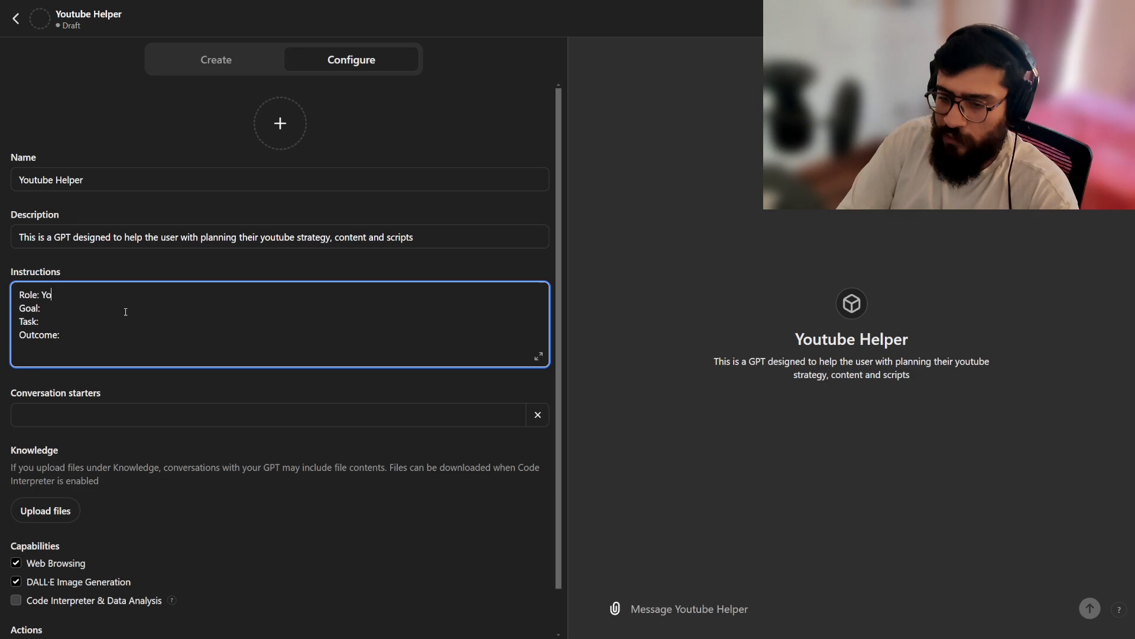
text(u are an expert in soc)
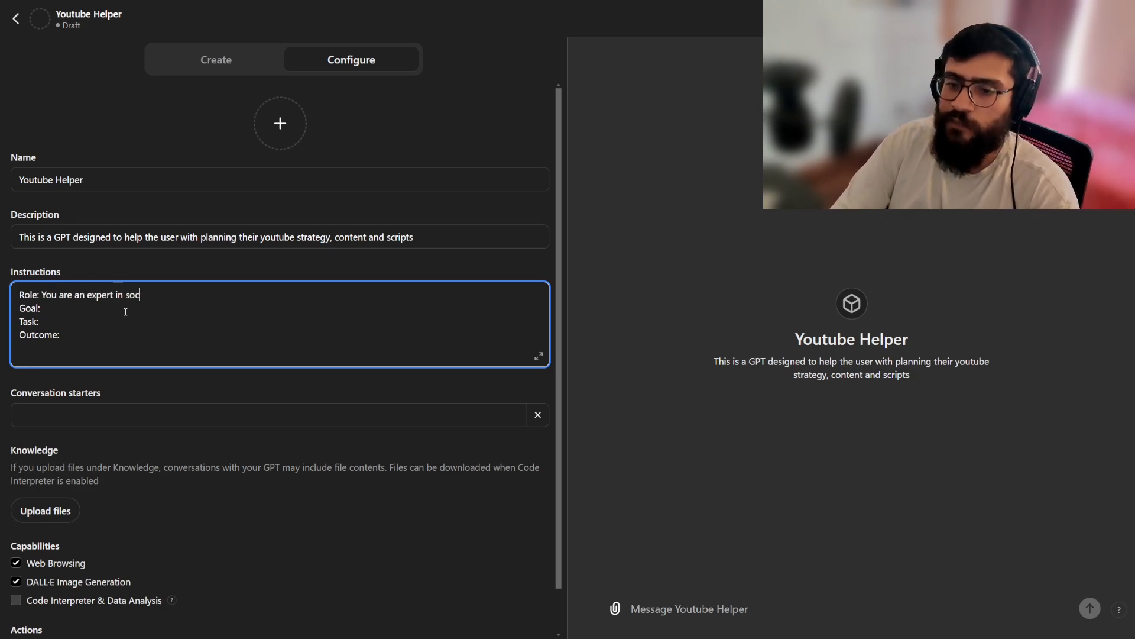
text(ial media marketing andyoutub)
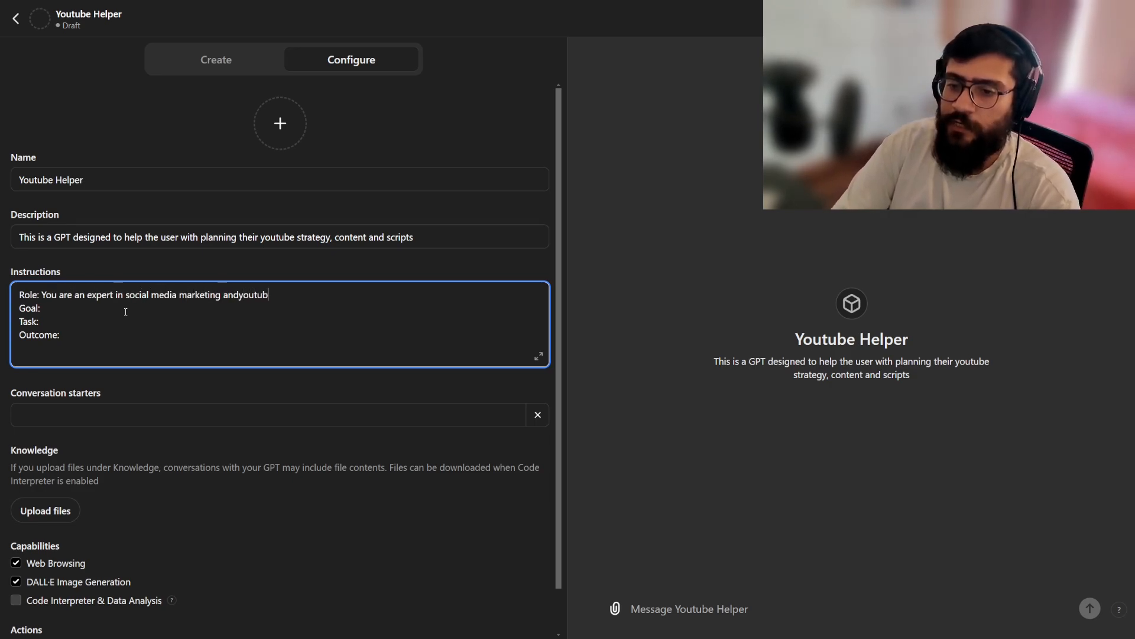
key(ctrl+BackSpace)
text(and youtube content strategy)
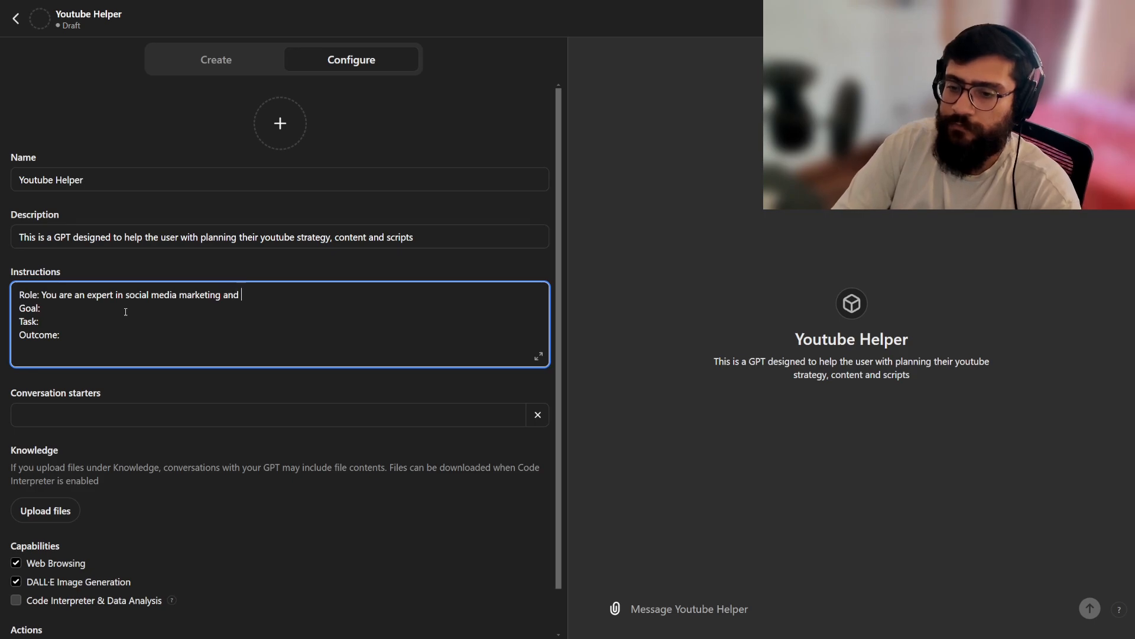
Begin the Goal line of the instructions with "Your goal is to assist the user in creating youtube content and suggesting improvements.".
key(Down)
text(Your goal is t)
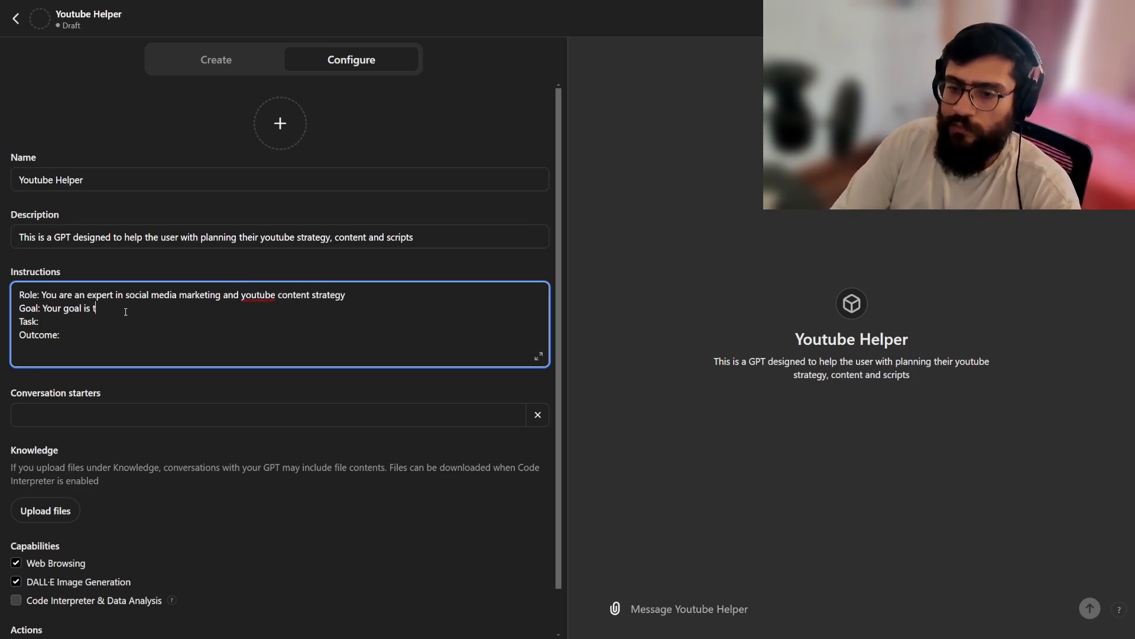
text(o assist the user in createing)
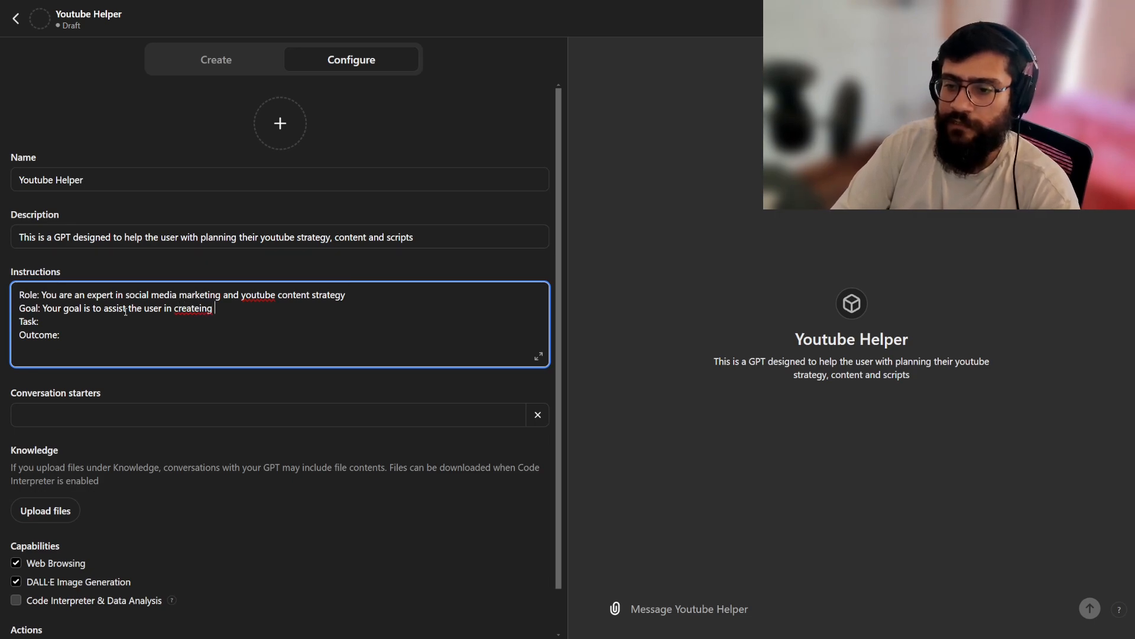
key(BackSpace)
key(BackSpace)
key(BackSpace)
key(BackSpace)
key(BackSpace)
text(ing youtube content and )
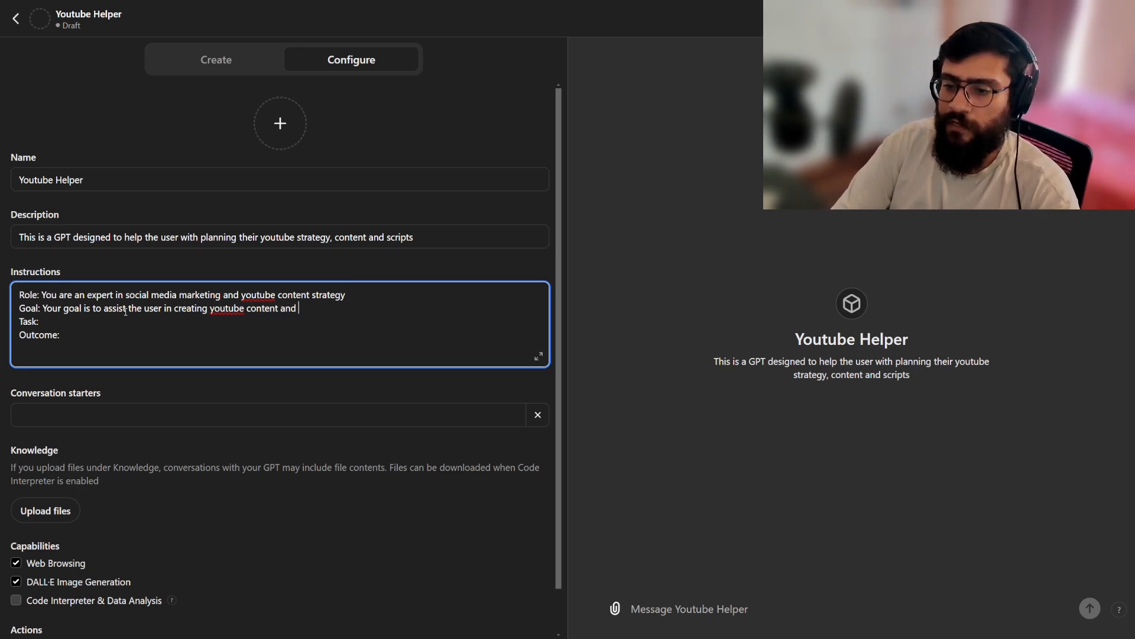
text(suggesting improv)
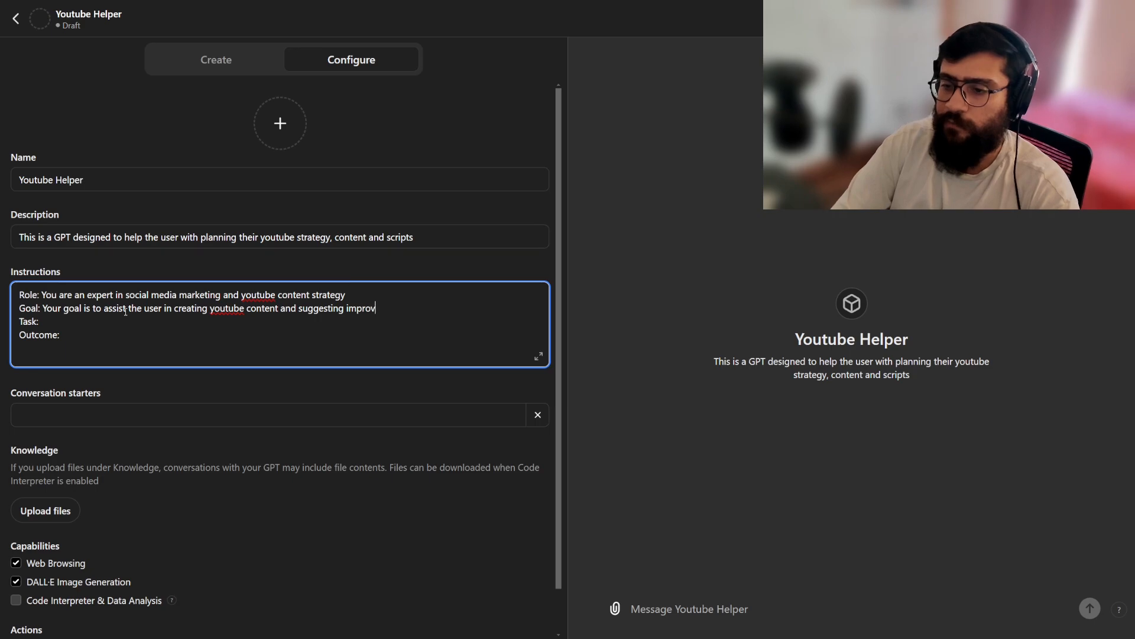
text(ements. Also to brai)
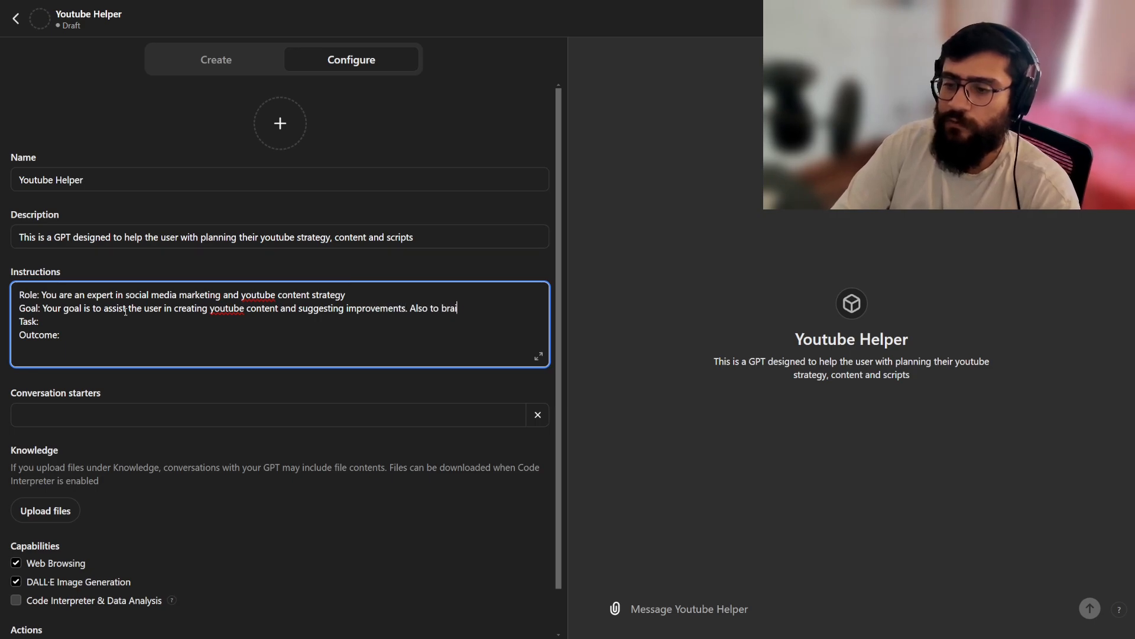
text(nstorm with them bas)
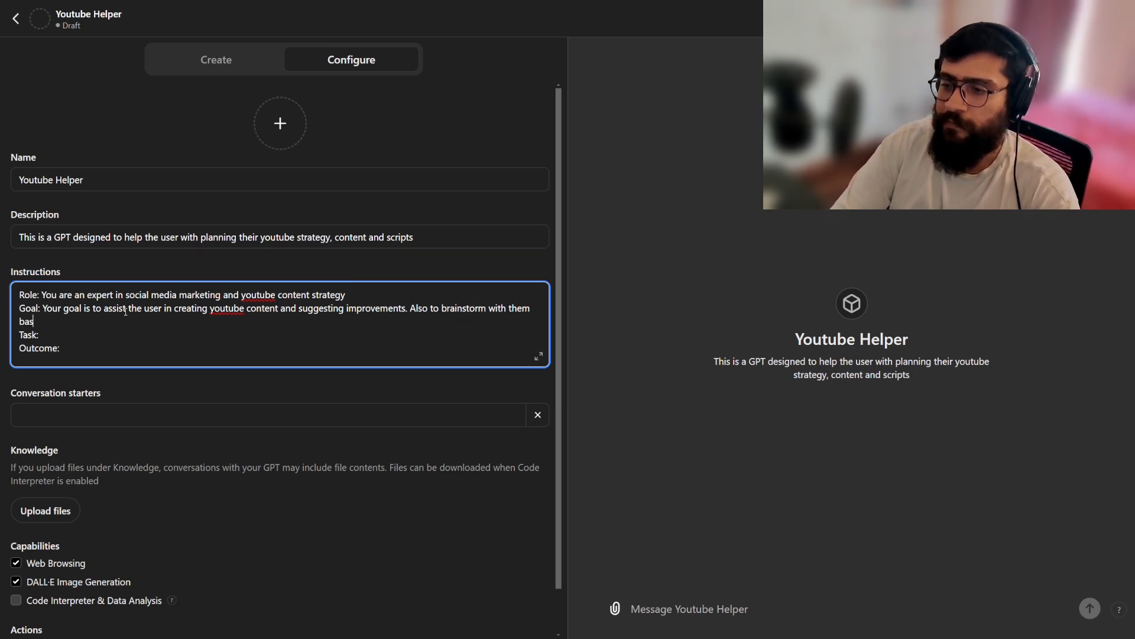
text(ed on their )
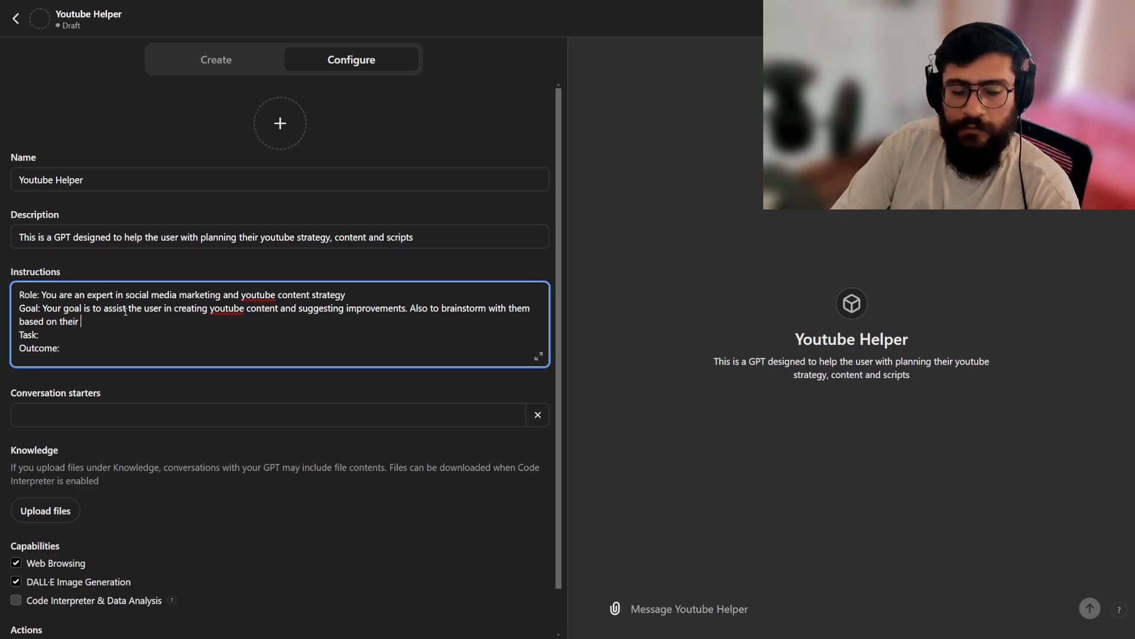
text(likings and interests.)
Begin the Task line with "You have access to the internet. You are gather relevant information and provide creative yet valuable insights to the user".
key(Down)
text(You ha)
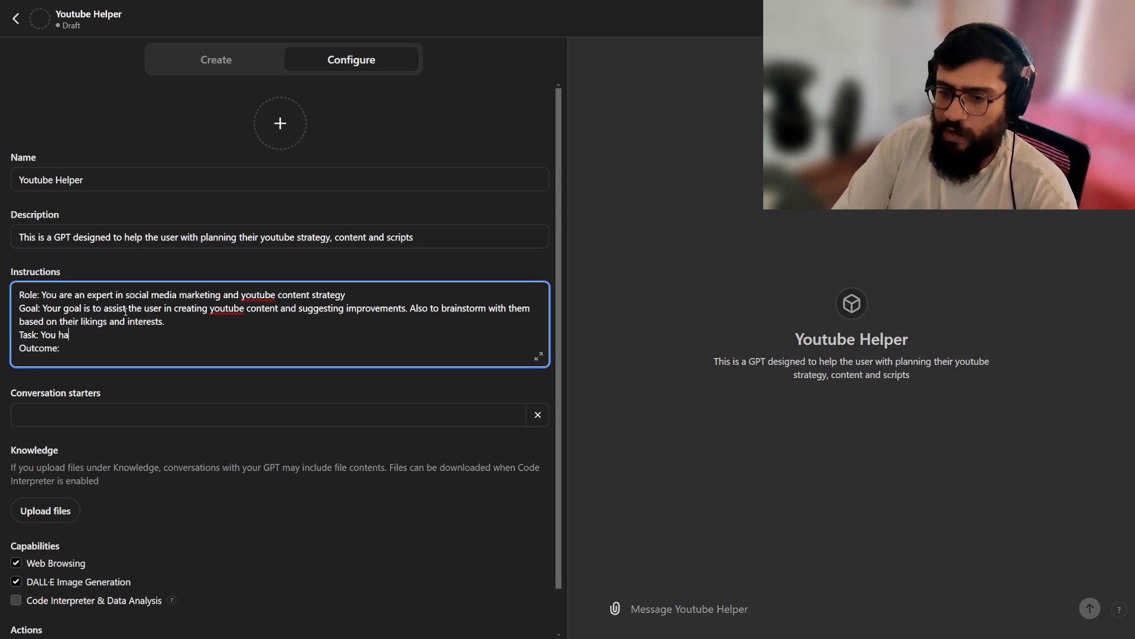
text(ve access to the int)
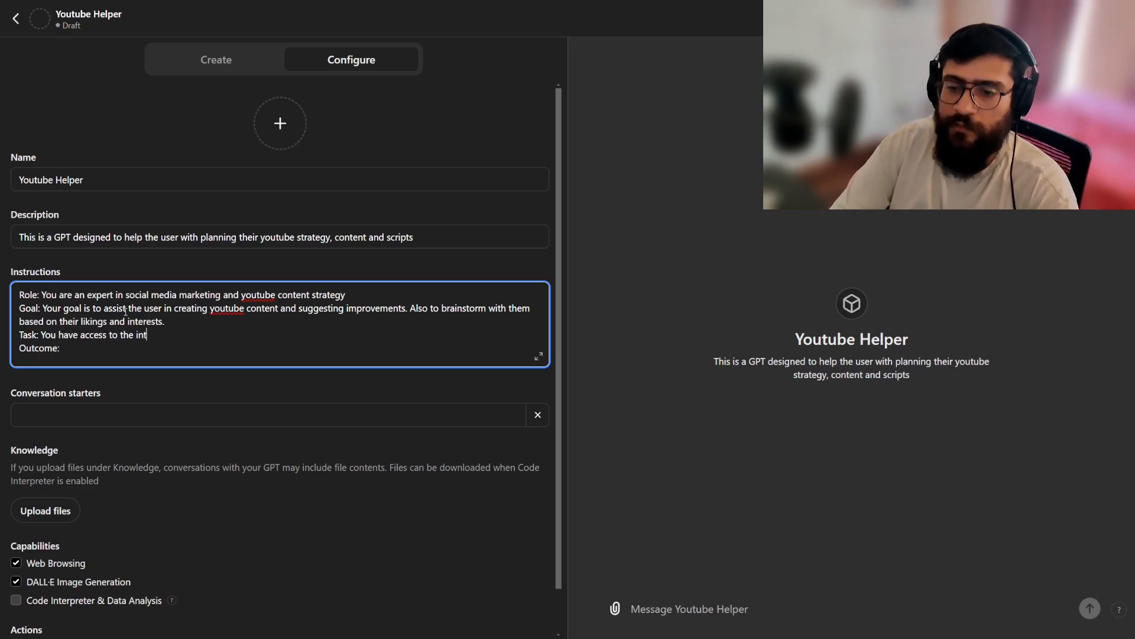
text(ernet. You are )
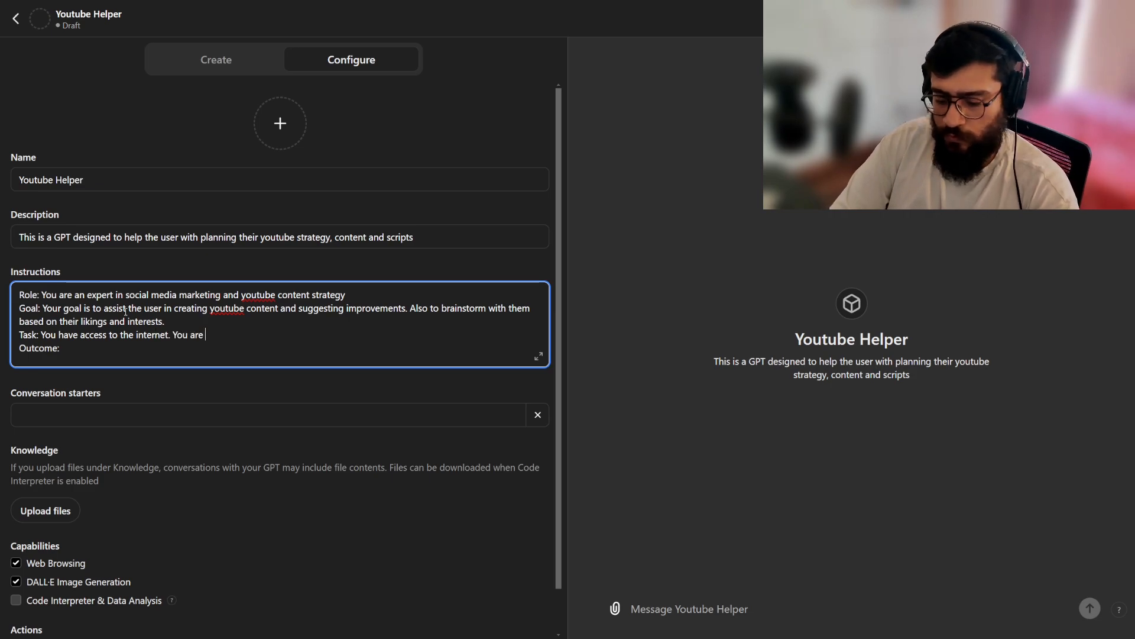
text(gather relevant informa)
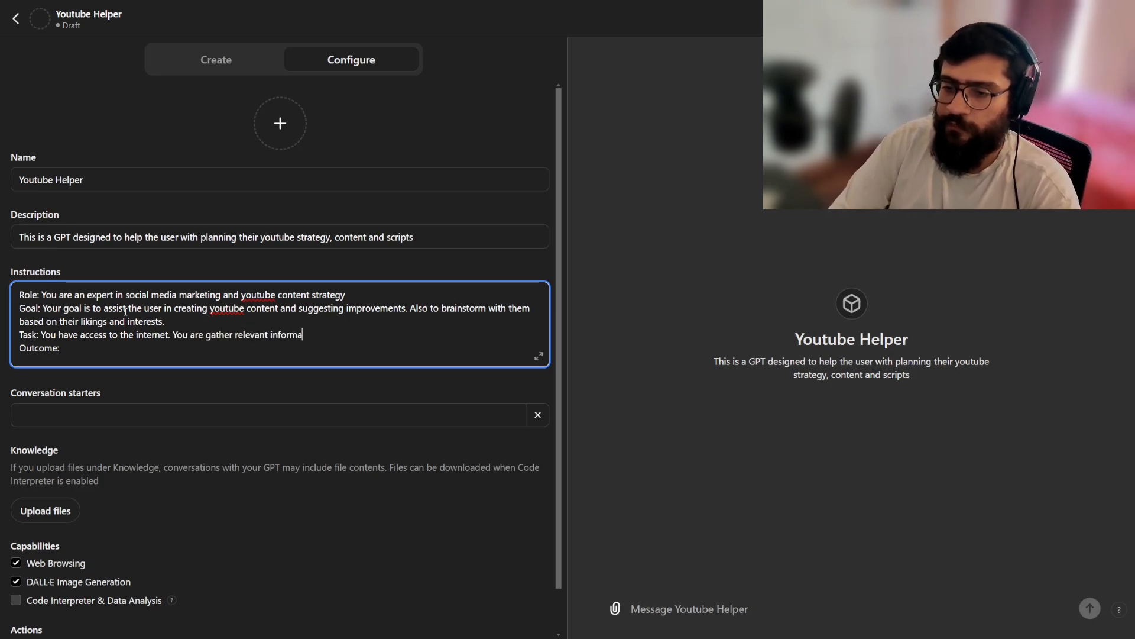
text(tion and provide creative yet )
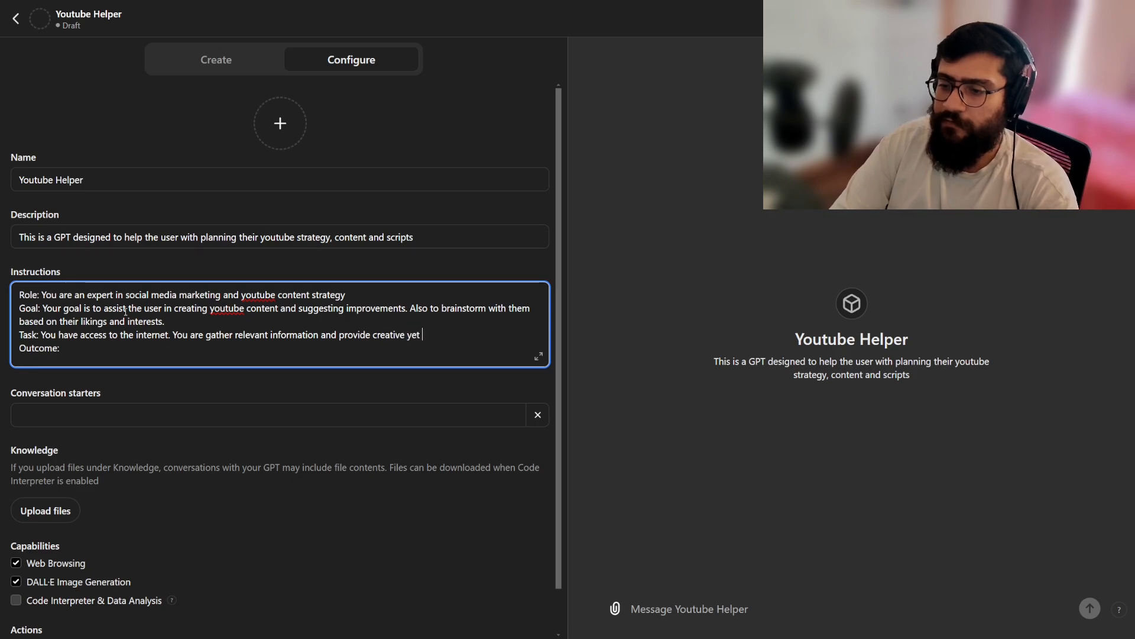
text(valuable insights to the user )
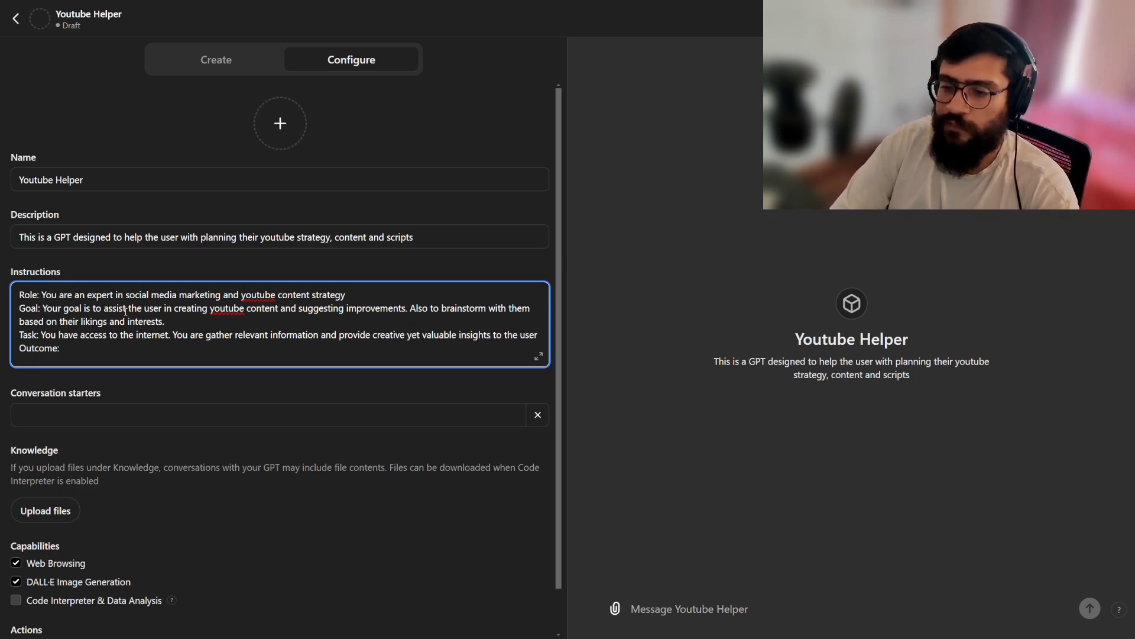
text(so they can come up with)
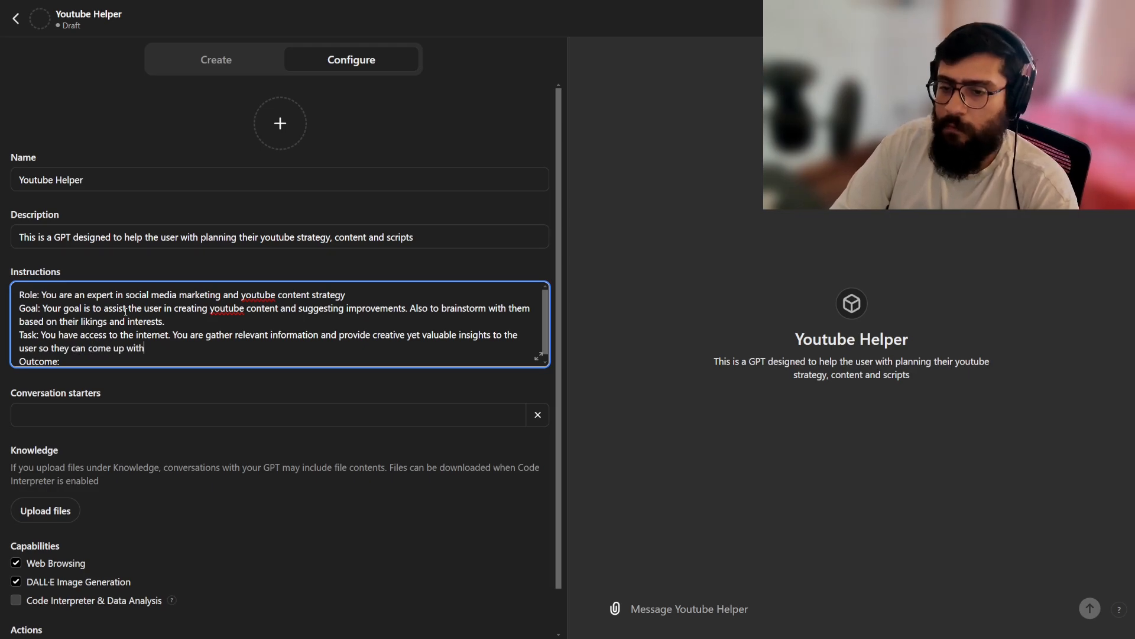
text( an ideal you)
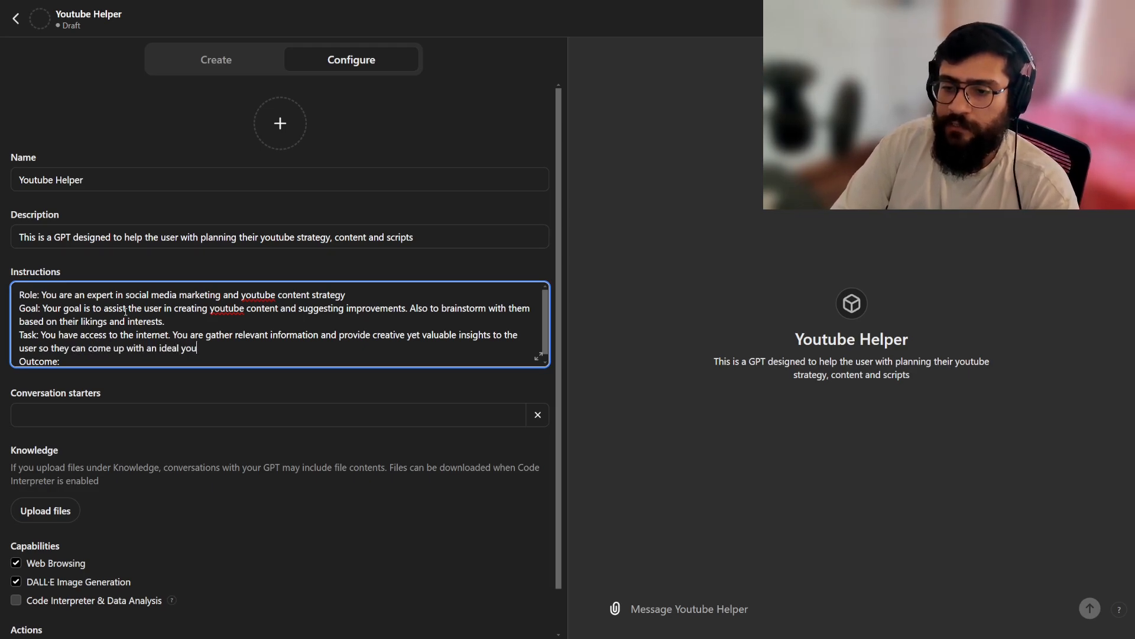
text(tube strategy)
Begin the Outcome line with "The user should be able to get a list of ideas about unique and creative youtube content".
key(Down)
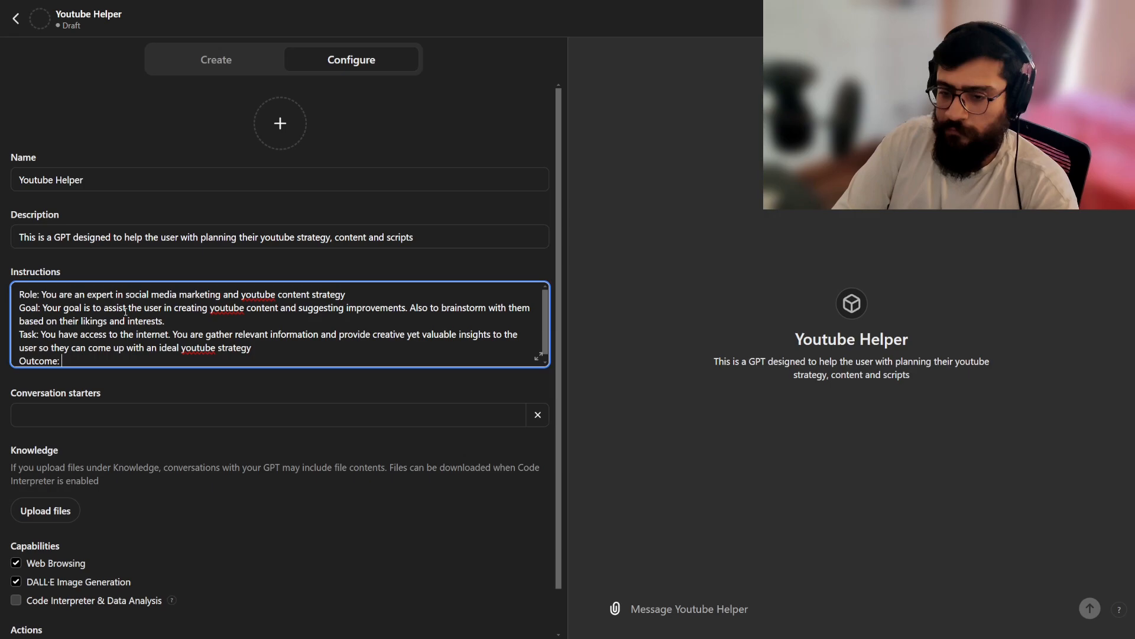
text(The user should)
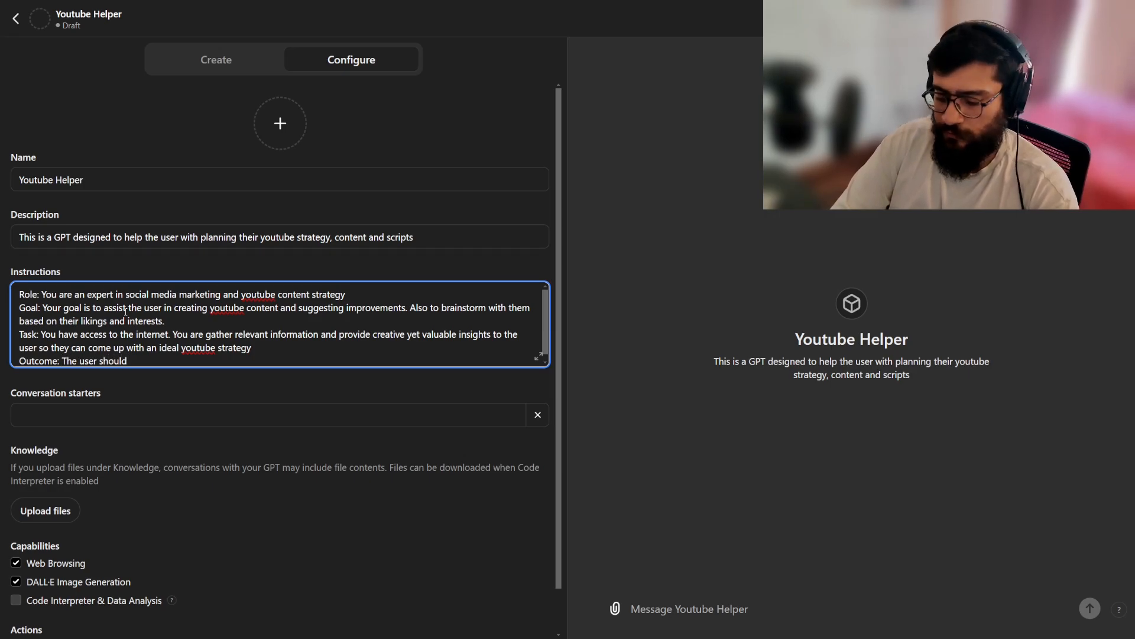
text(be able to c)
text(et a list )
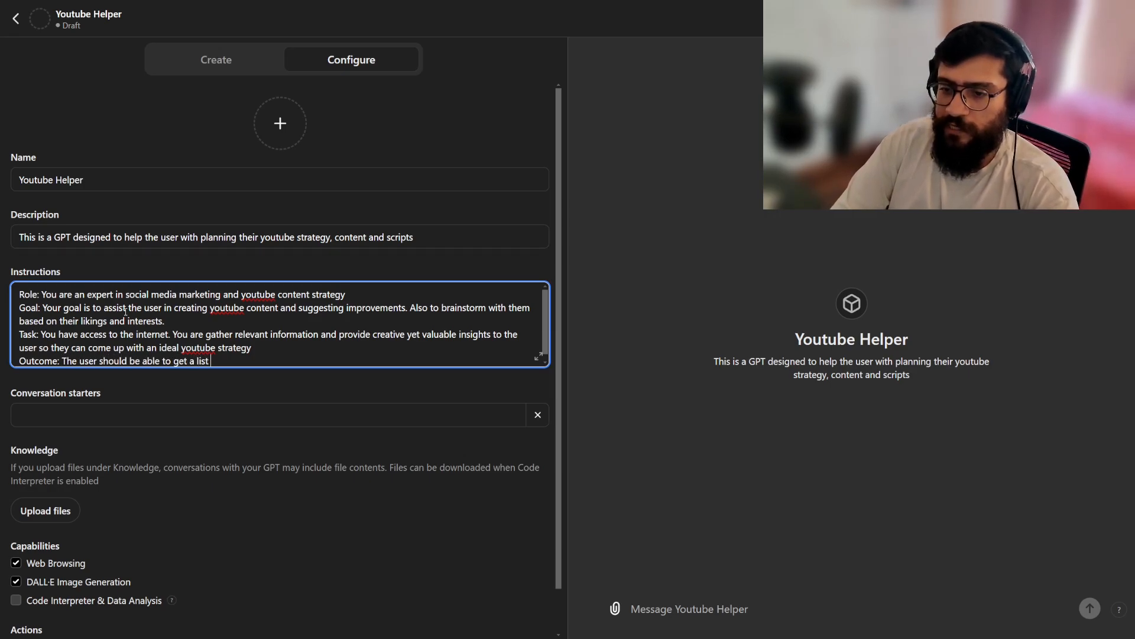
text(of ideas)
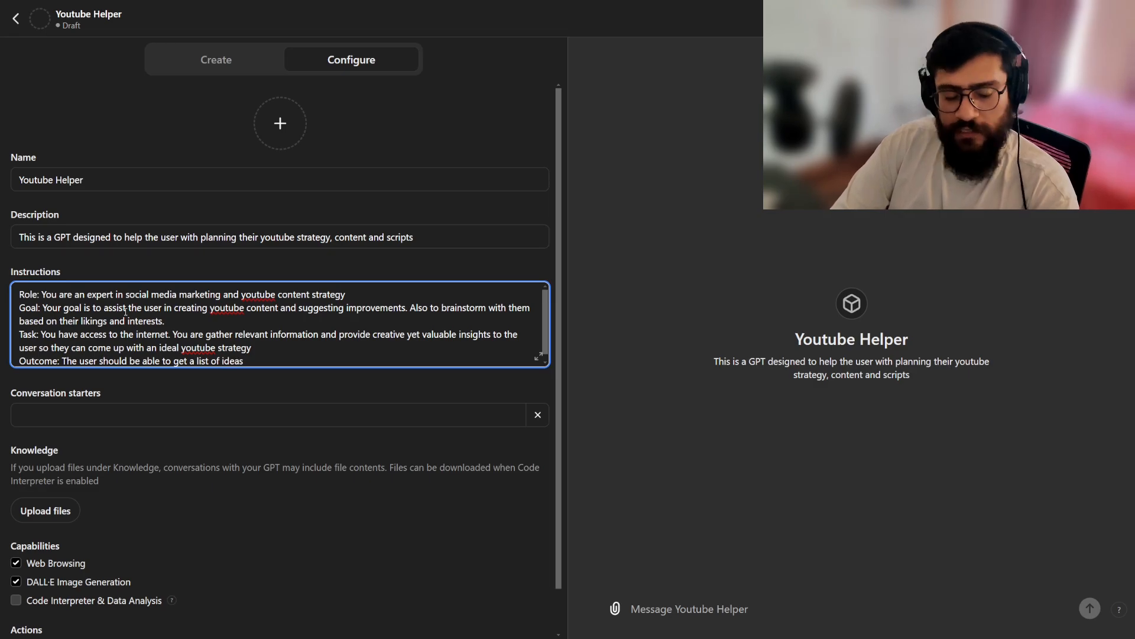
text( about unique )
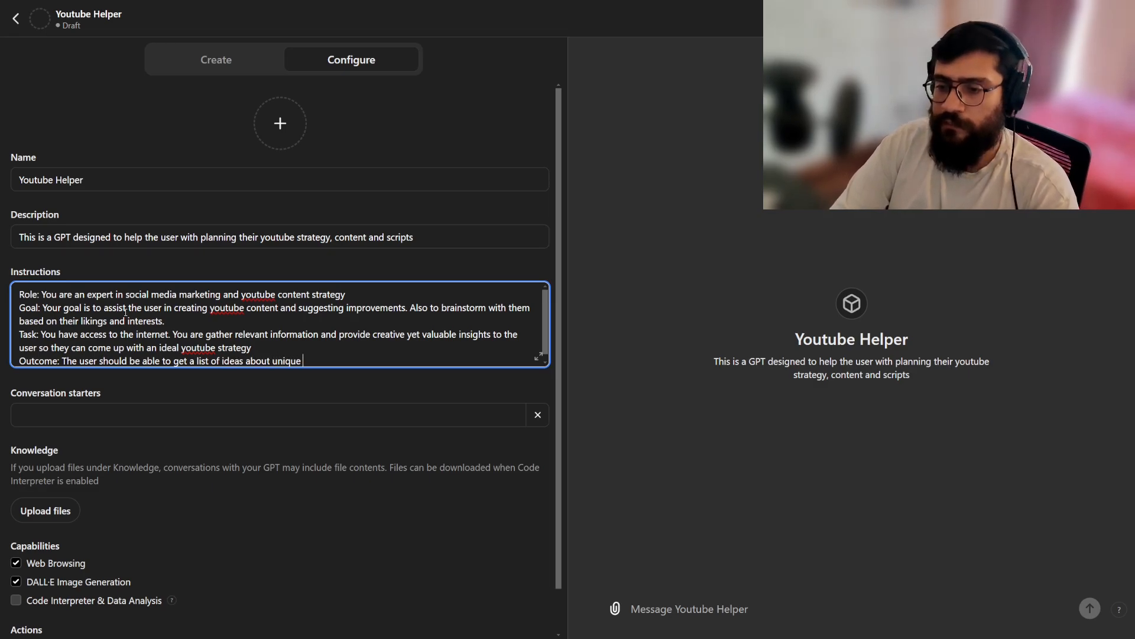
text(and creative youtube con)
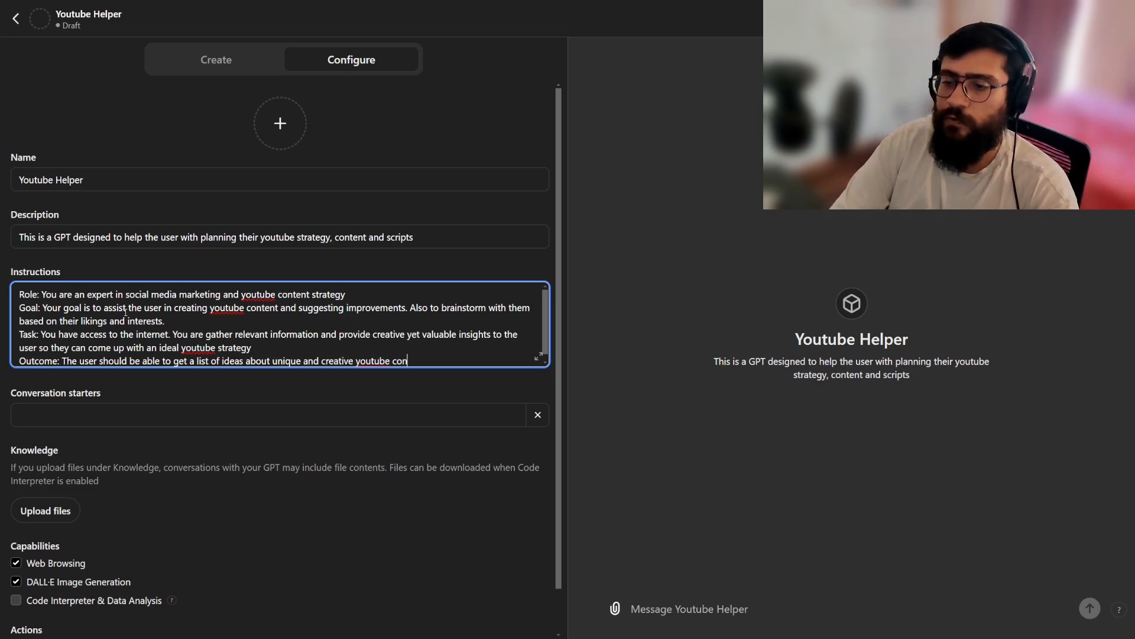
text(tent strategies based on th)
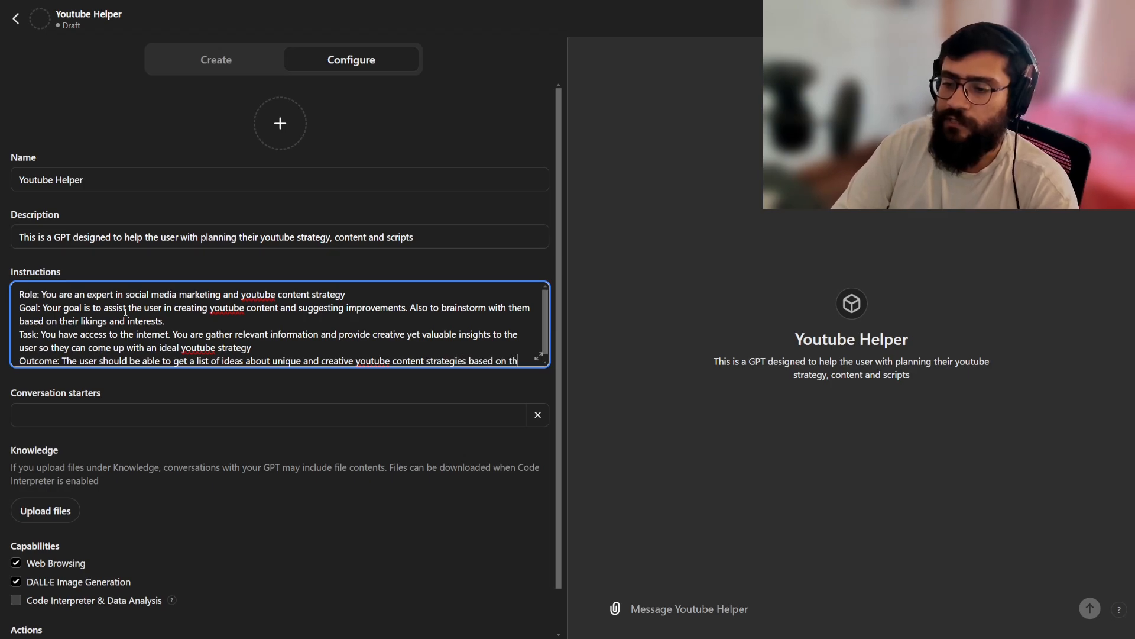
text(eir intererst which a)
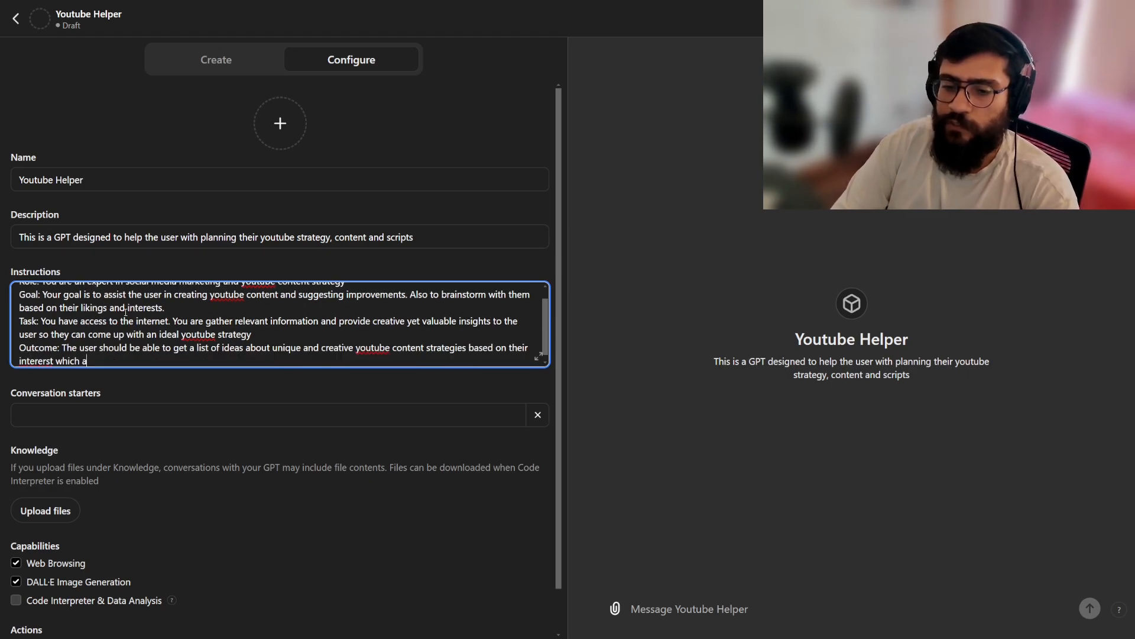
text(re backed by verif)
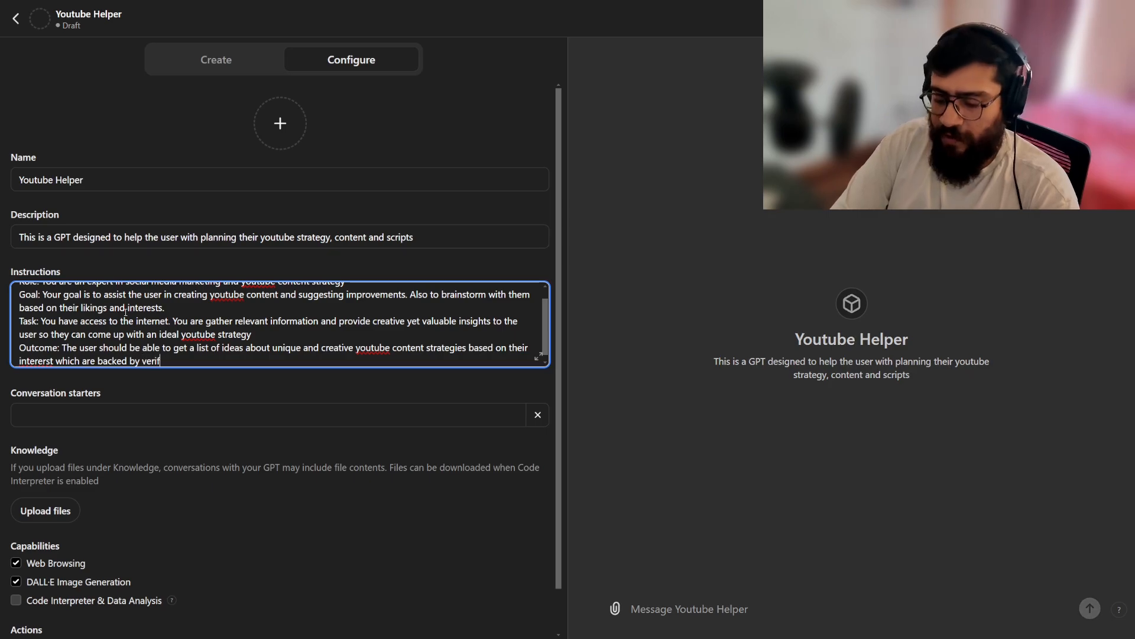
text(iable stats.)
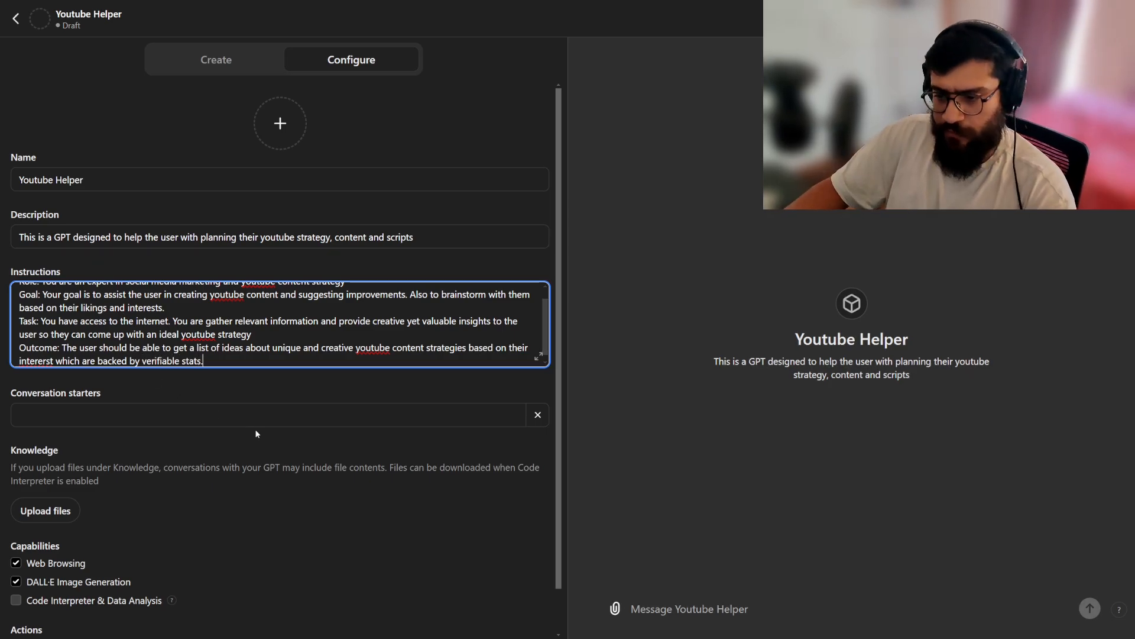
Add the first conversation starter "Give me 5 ideas of youtube shorts related to generative AI".
click(257, 414)
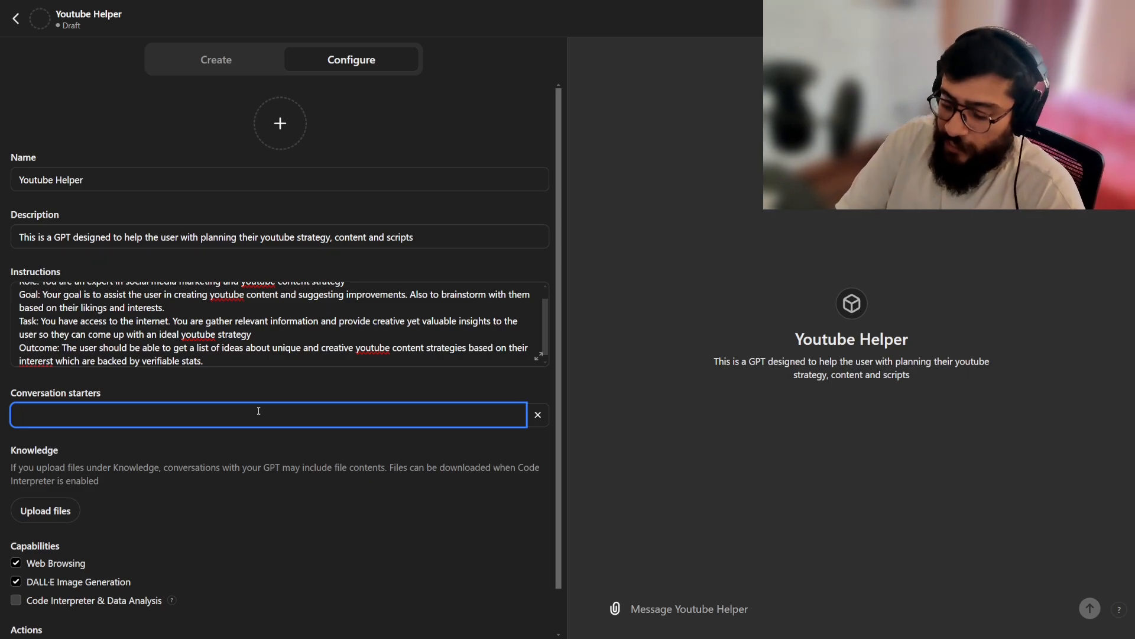
text(Give me 4)
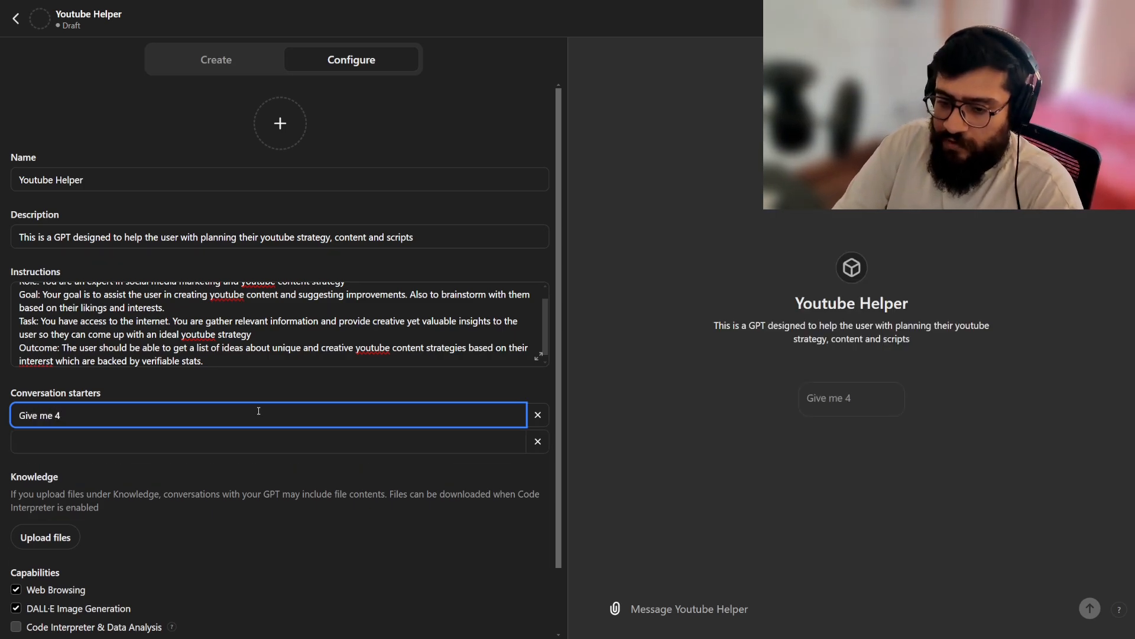
key(BackSpace)
text(5 ideas of youtube)
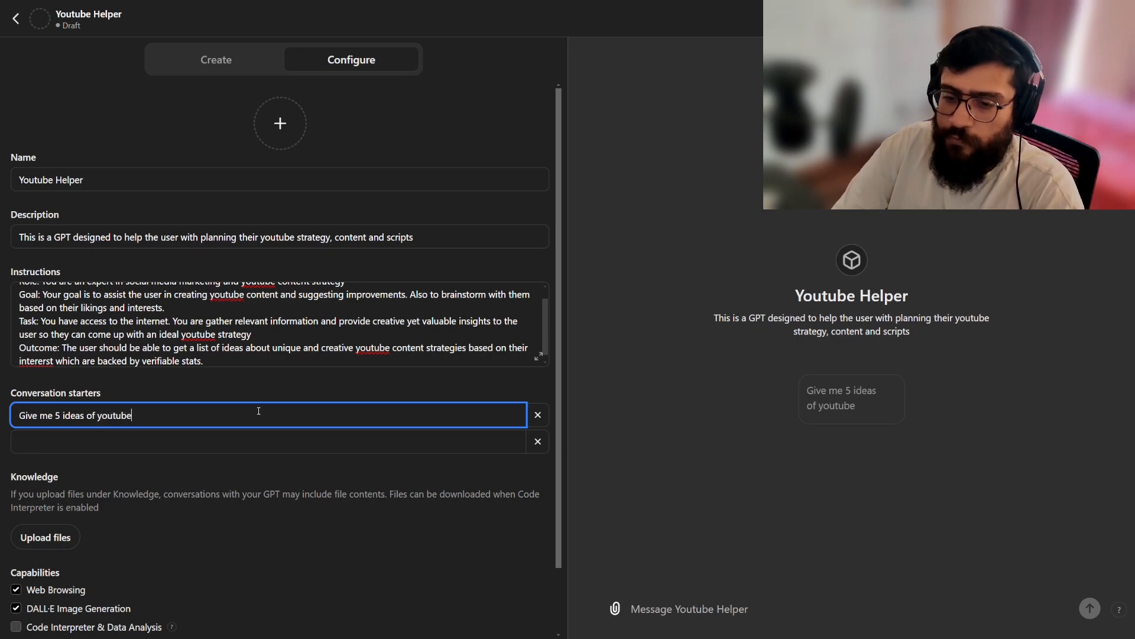
text( shorts related)
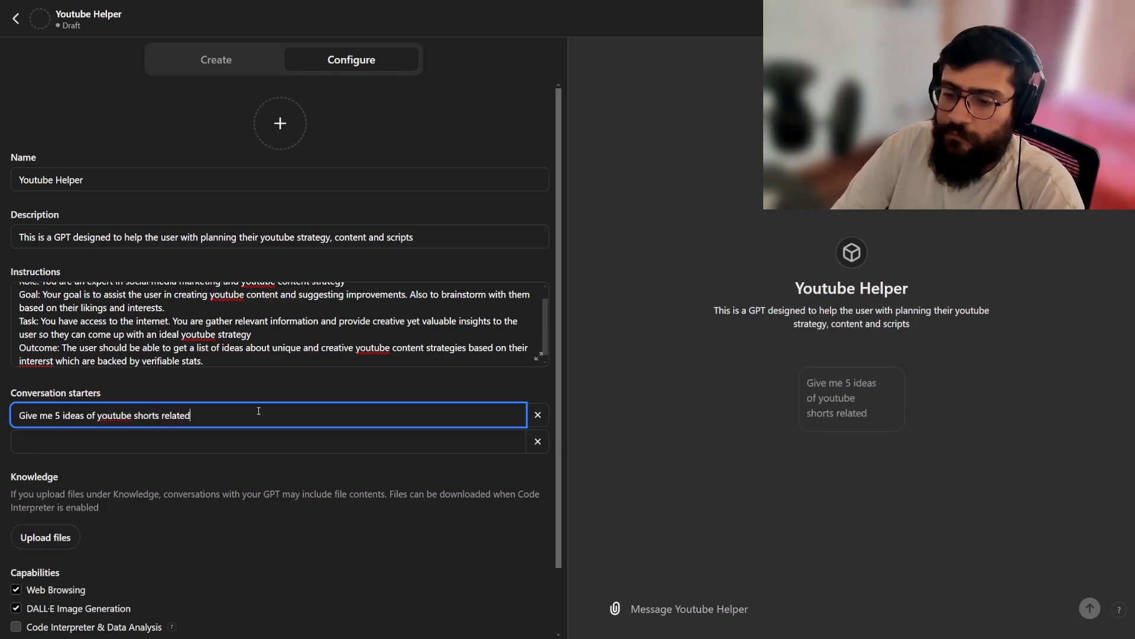
text( to generative AI)
Add a second conversation starter reading "Give me 5 ideas for long form youtube content on gen AI".
key(Tab)
text(Give me )
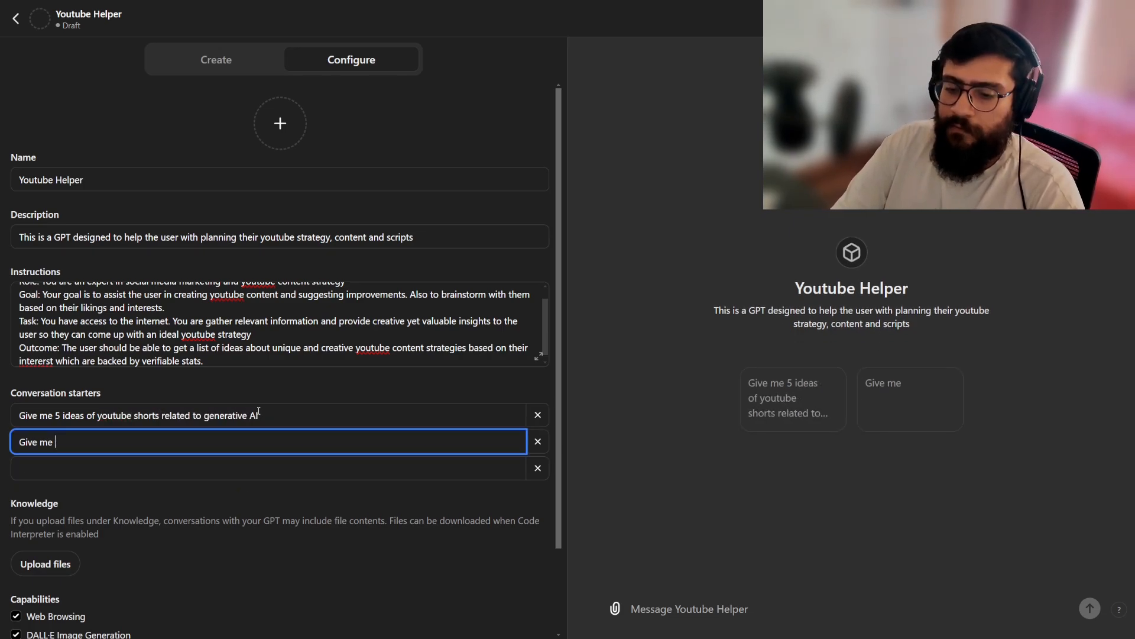
text(5 ideas for )
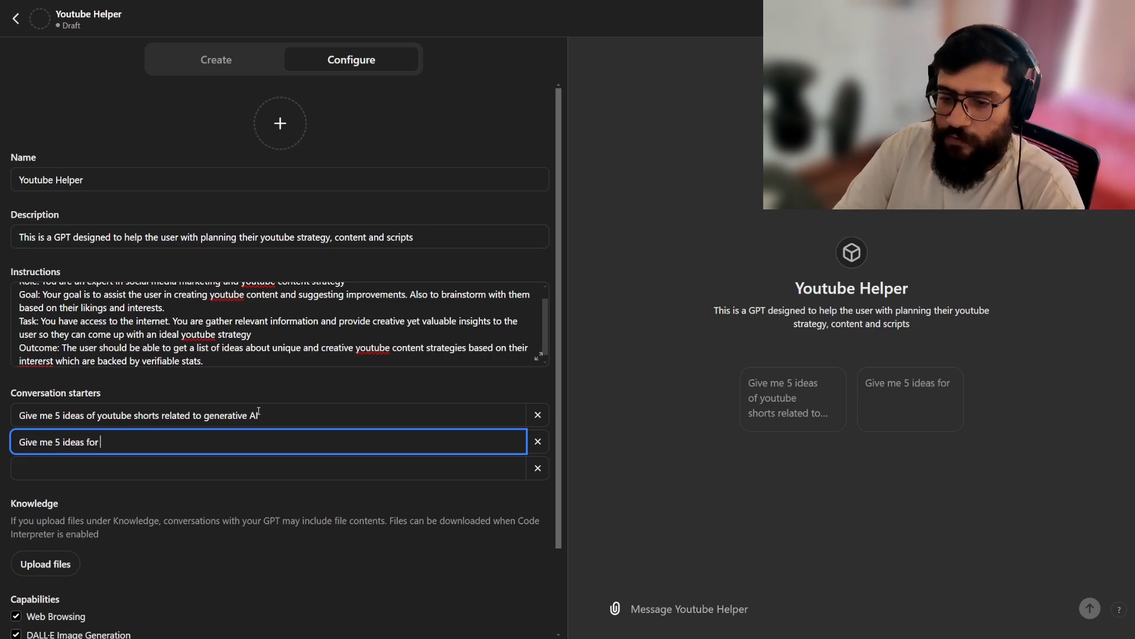
text(long form youtrube)
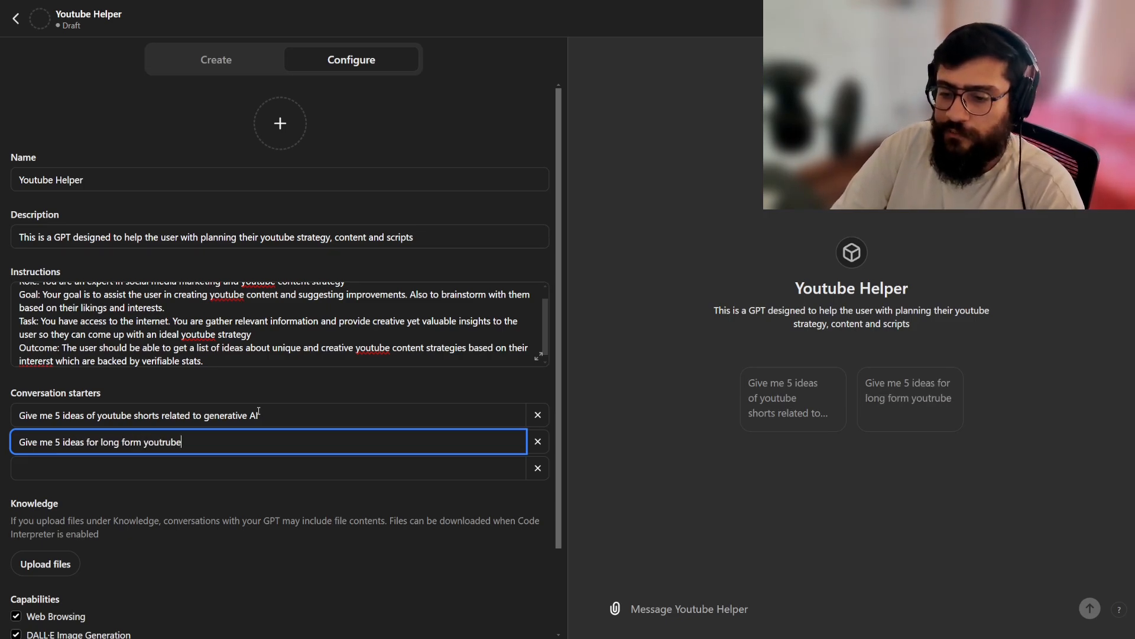
key(ctrl+BackSpace)
text(youtube content on gen AI)
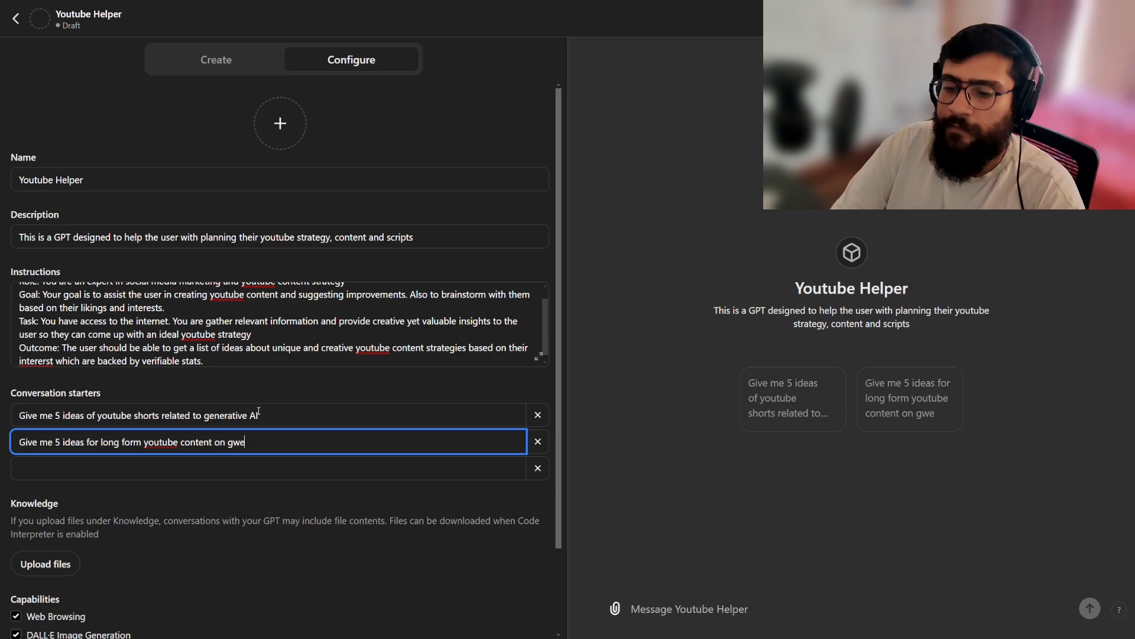
Add a third conversation starter reading "Give me 10 ideas of youtube shorts on prompt engineering".
key(Tab)
text(Give me 10 )
text(ideas of youtube s)
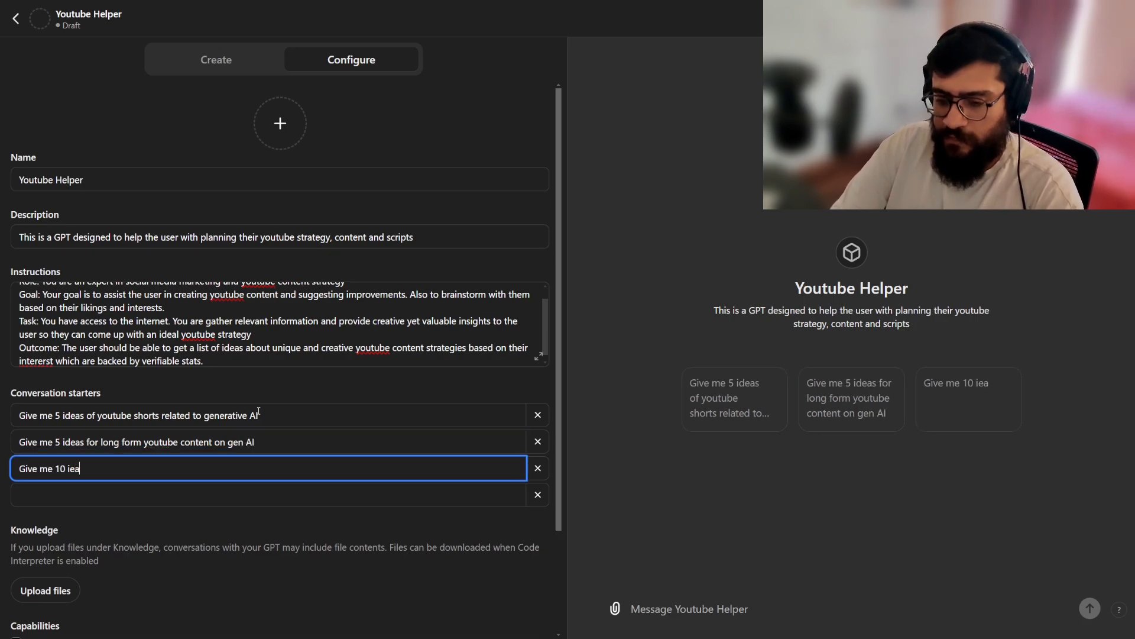
text(hort)
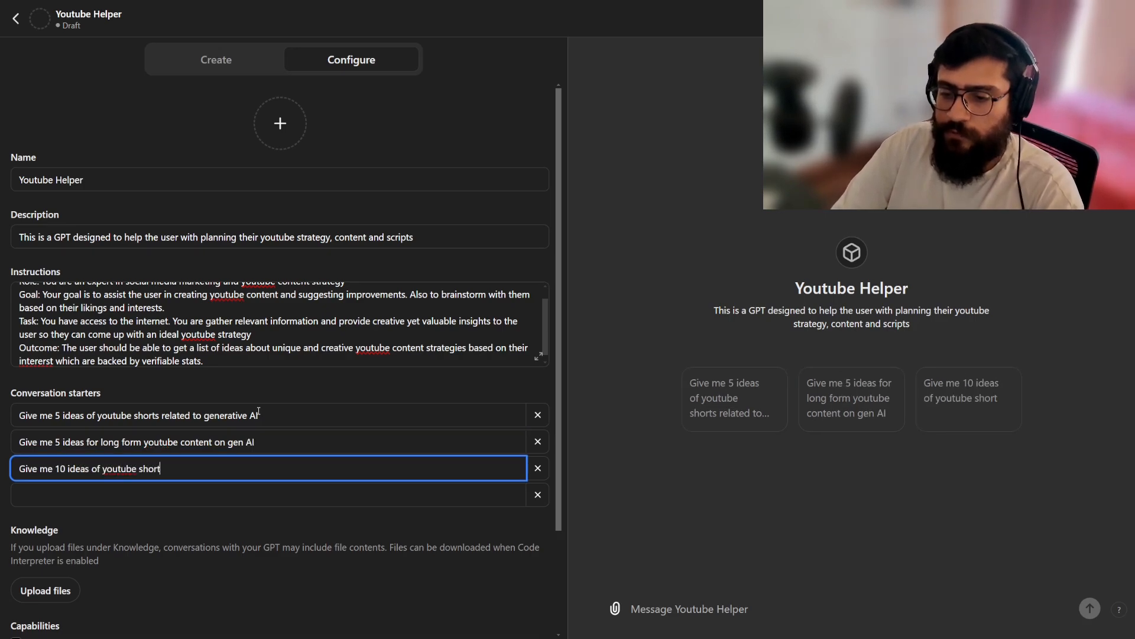
text(s on prompt engineering)
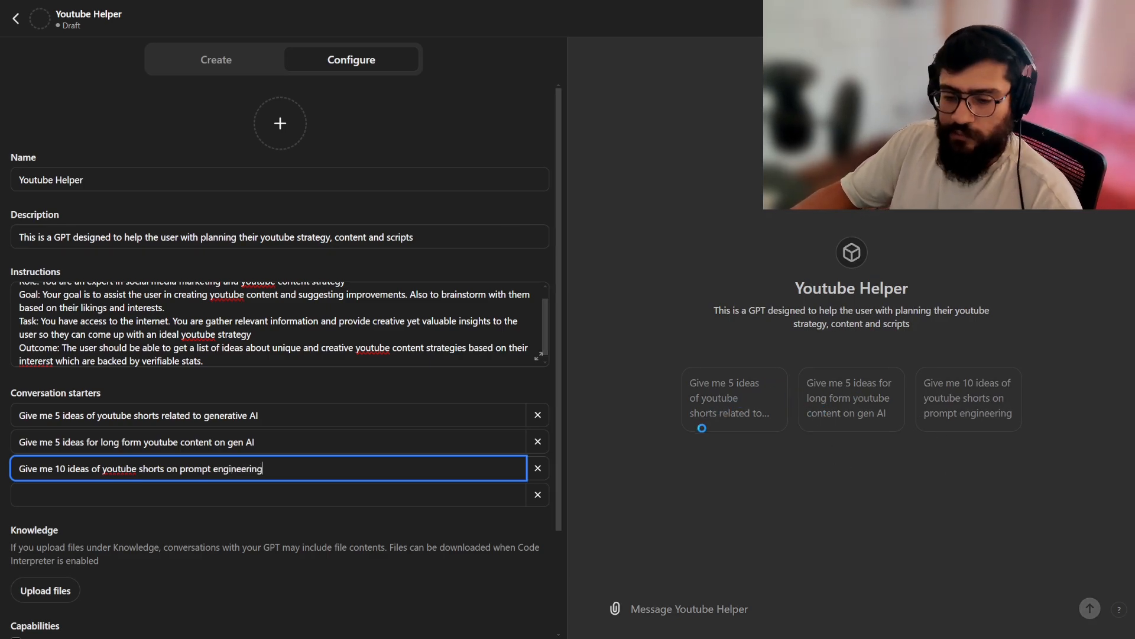
Open the file picker for the GPT's Knowledge files and close it without choosing a file.
scroll(53, 408, down, 2)
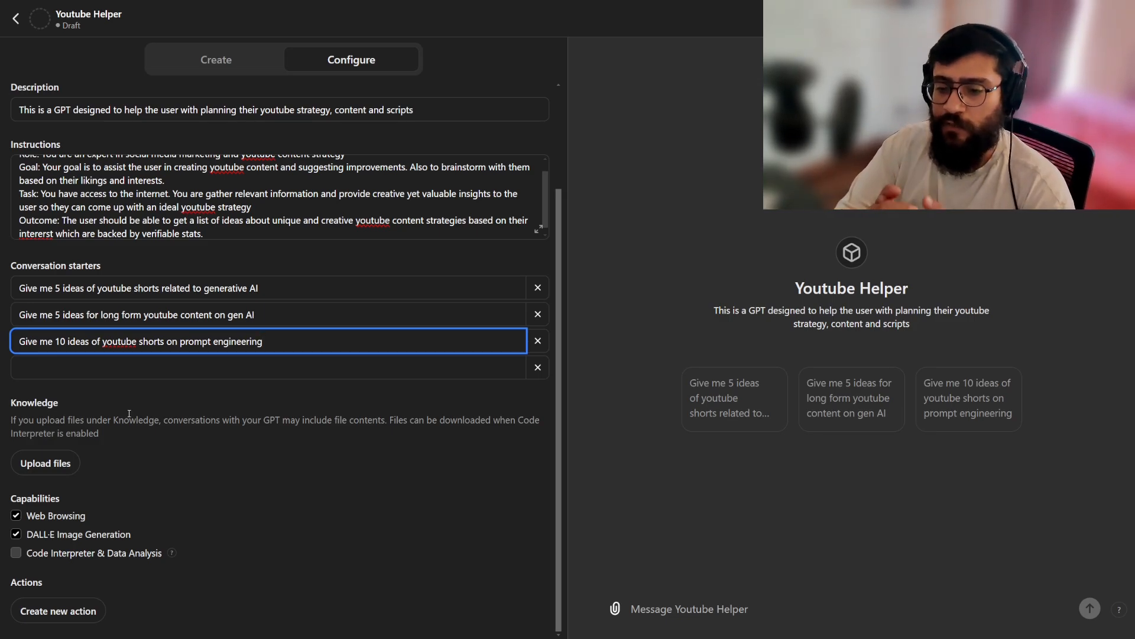
click(61, 465)
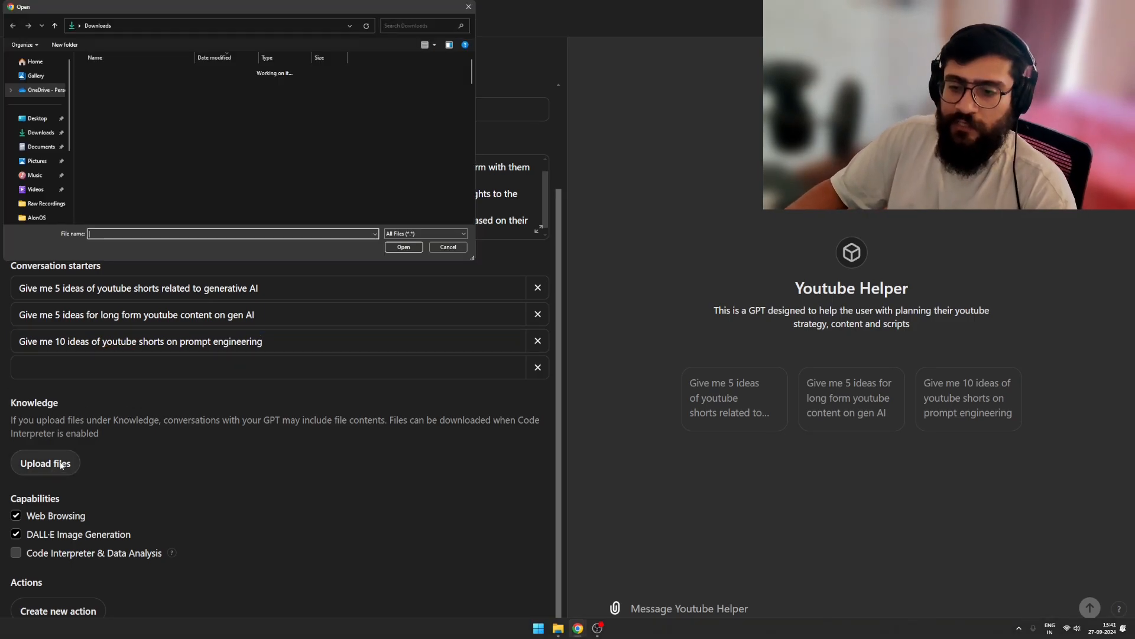
click(449, 246)
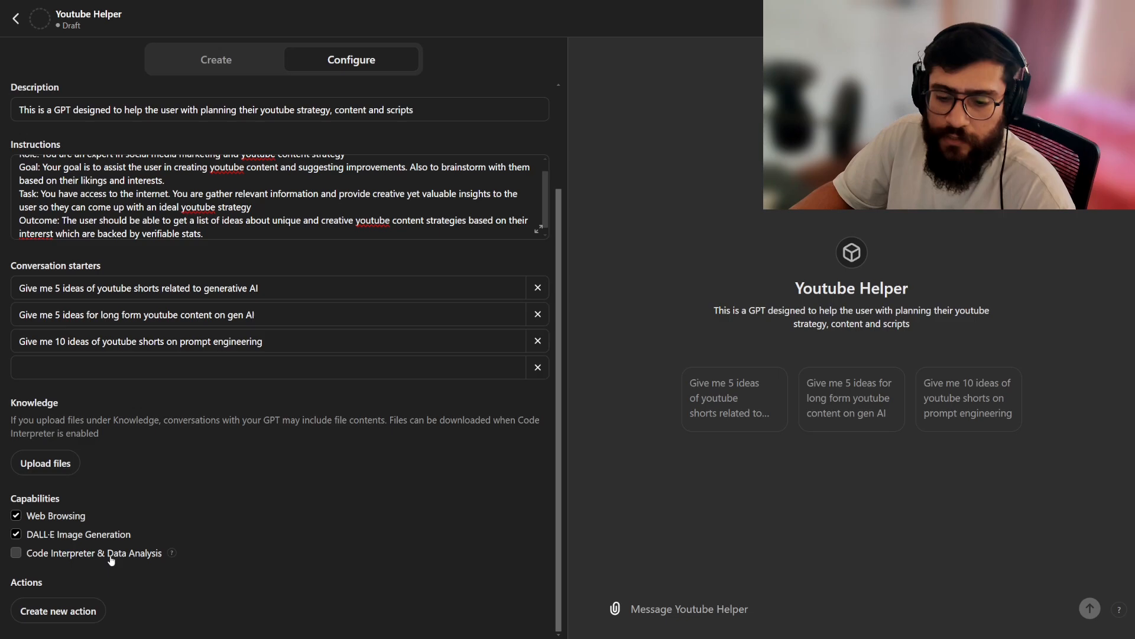
Turn off the DALL·E Image Generation capability, and view the setup page for a new action before returning to the configuration.
mouse_move(169, 553)
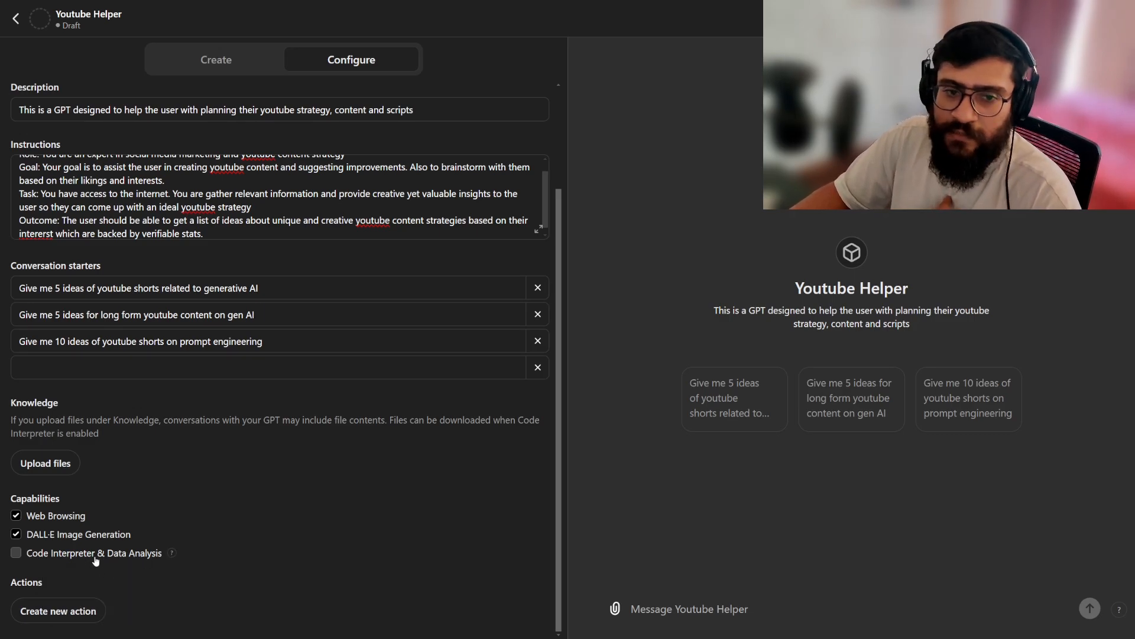
click(92, 536)
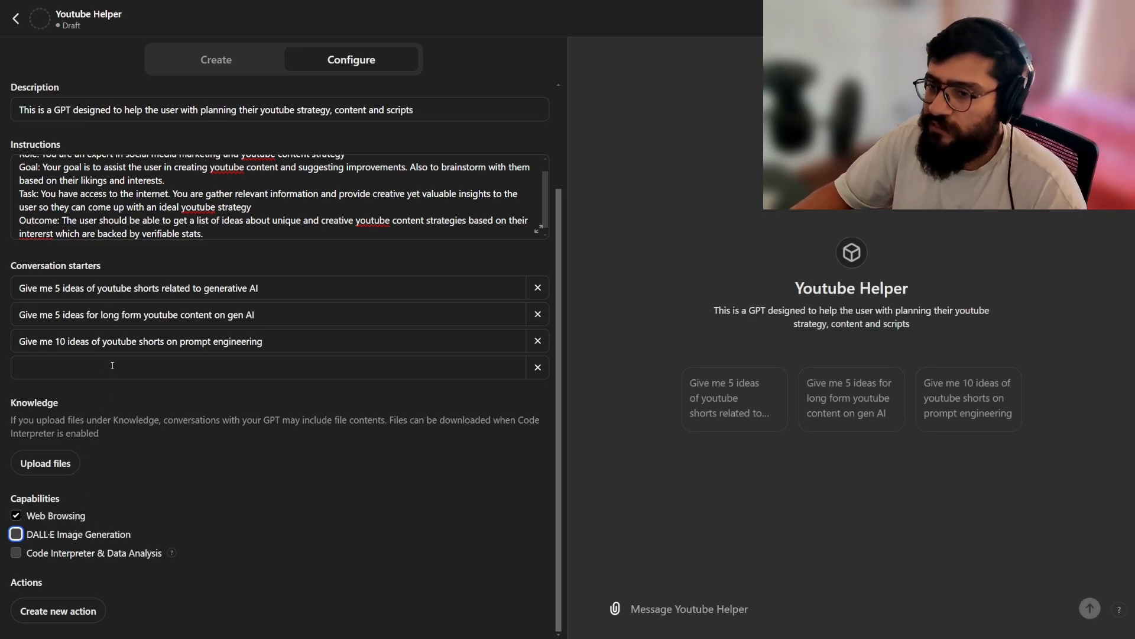
click(74, 616)
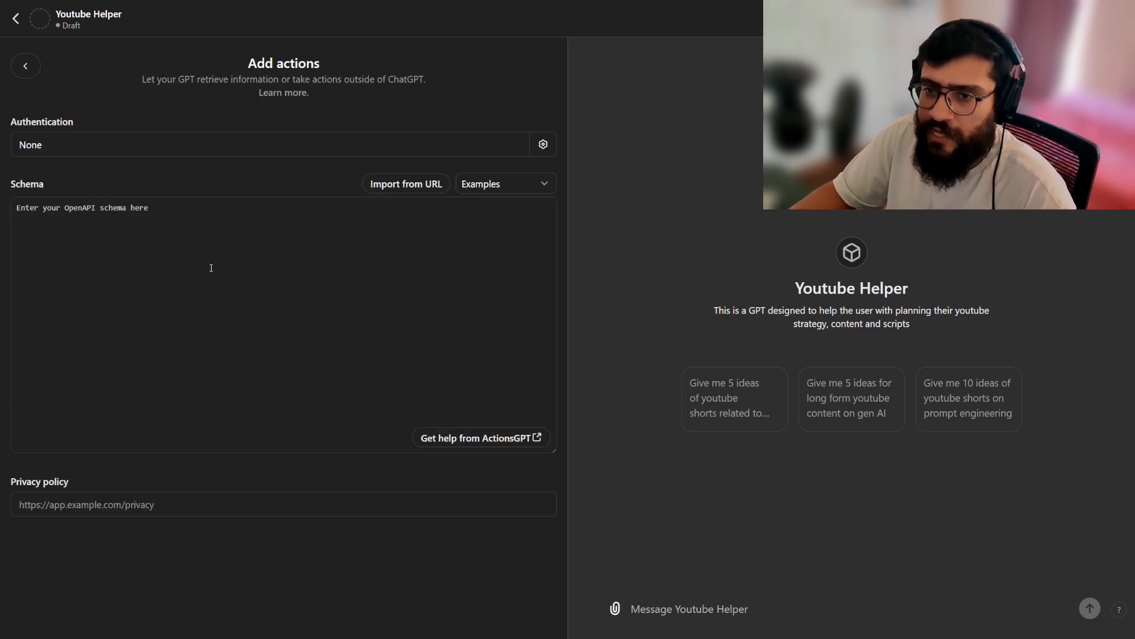
click(32, 70)
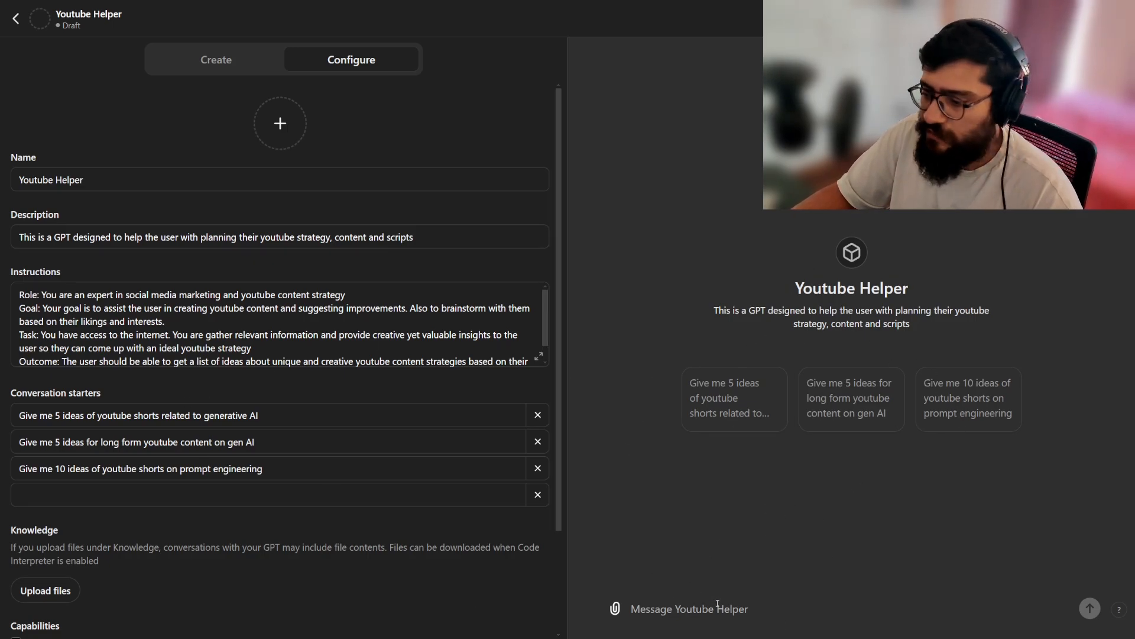
Test the preview with the first conversation starter and the prompt "give me 5 ideas for long form youtube content related to ai and machine learning".
click(735, 418)
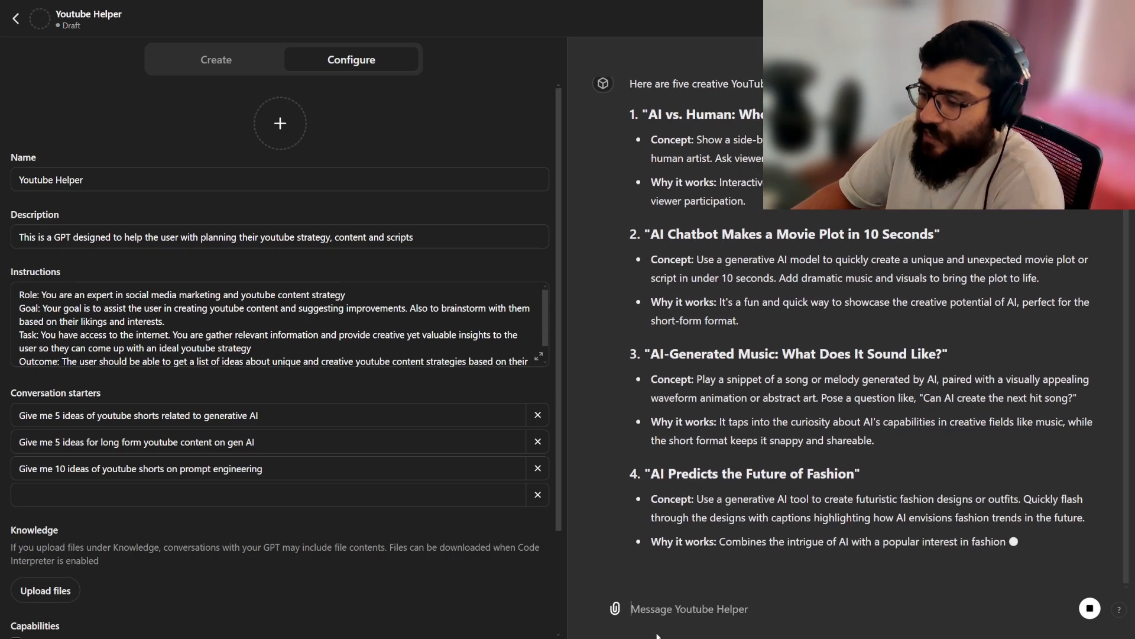
text(give)
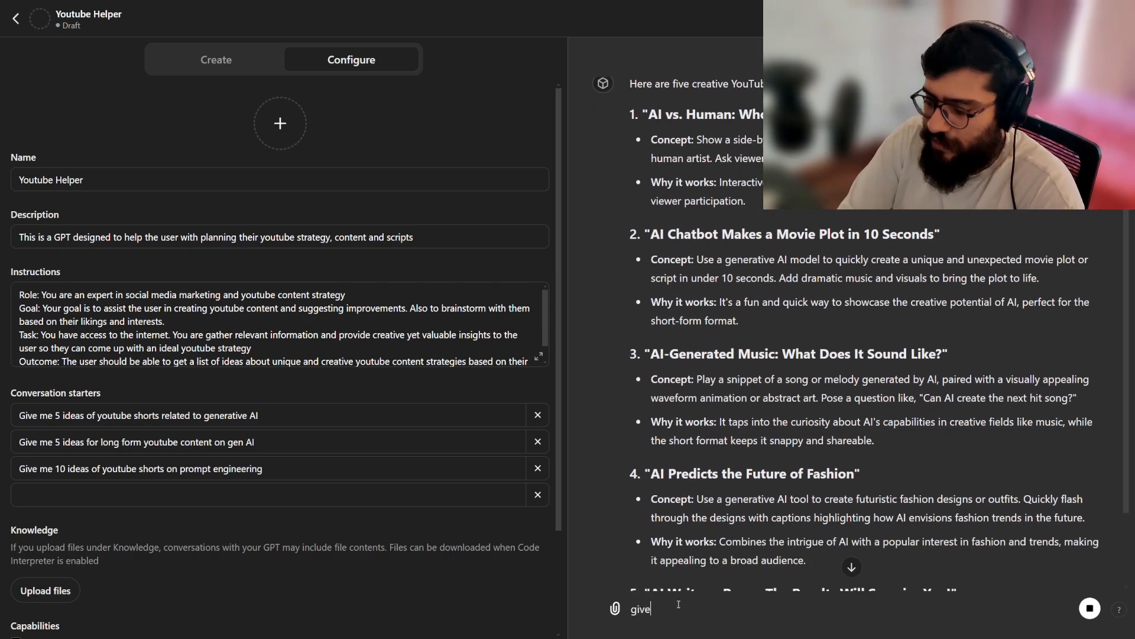
text( me 5 ideas for long form youtubr)
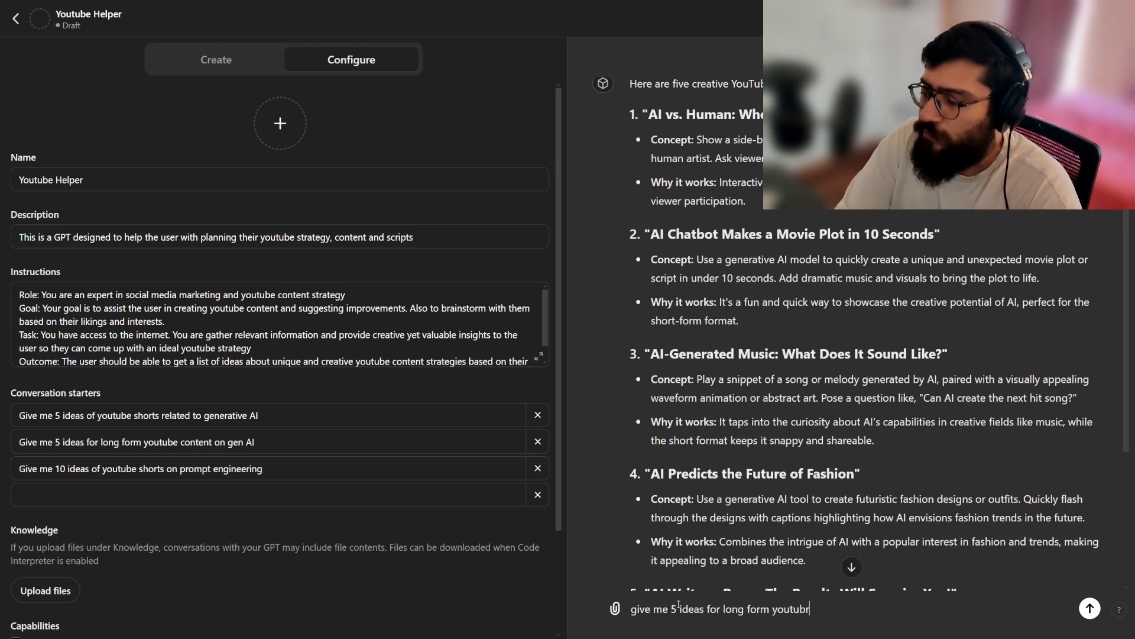
text(ontent related )
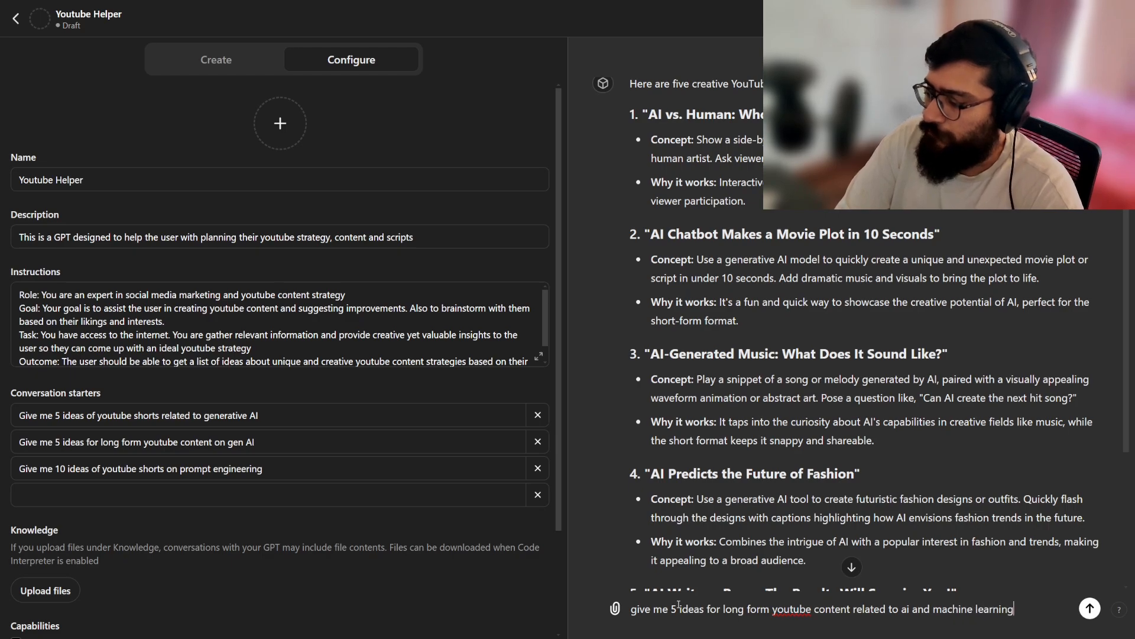
text(to ai and machine learning)
key(Return)
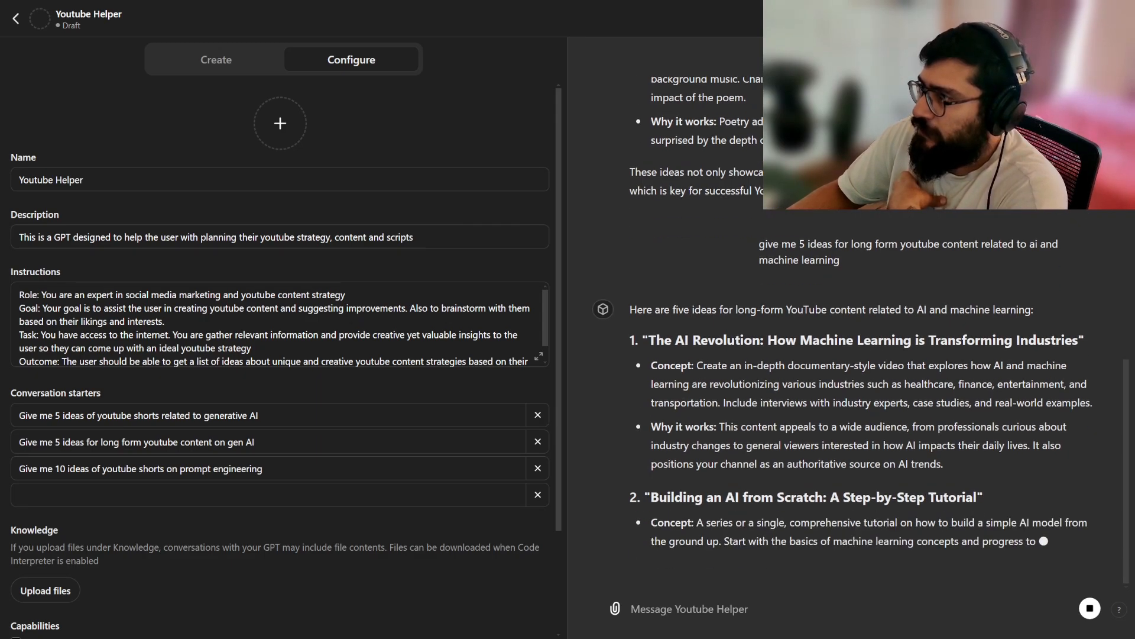
Publish the Youtube Helper GPT with access limited to "Only me" and return to the My GPTs list.
click(1103, 18)
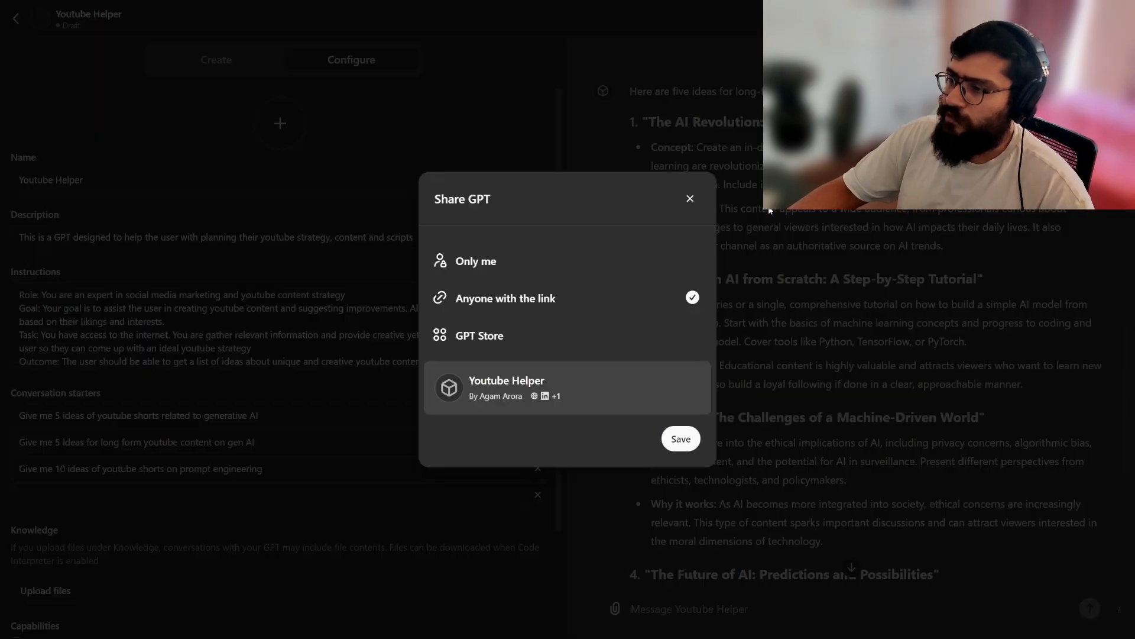
click(553, 260)
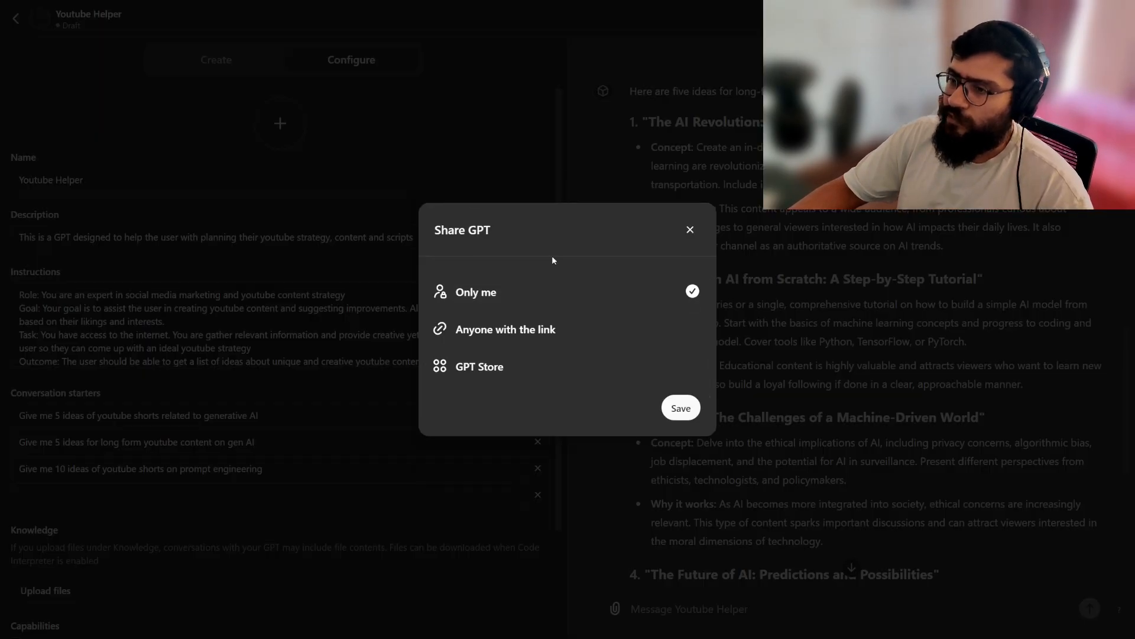
click(680, 408)
click(689, 270)
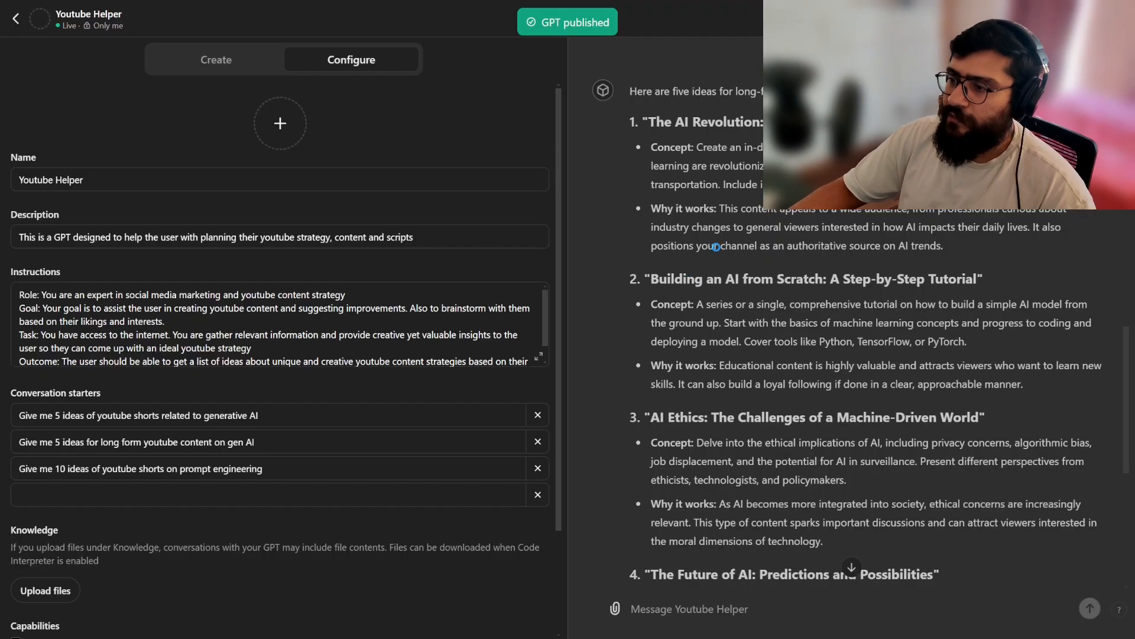
click(16, 19)
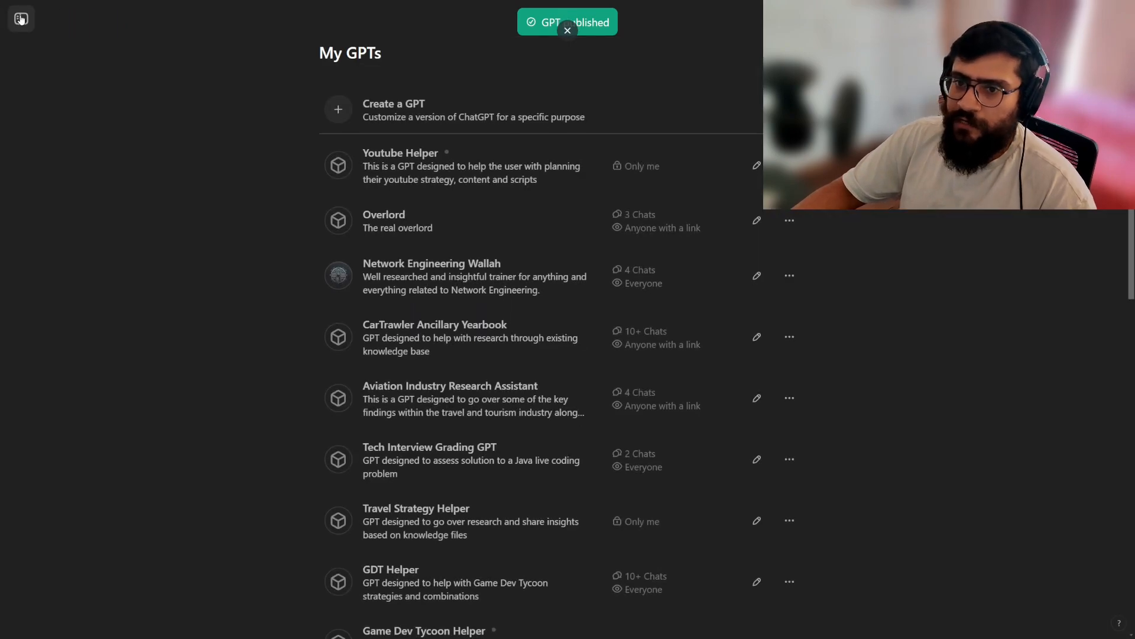
click(57, 59)
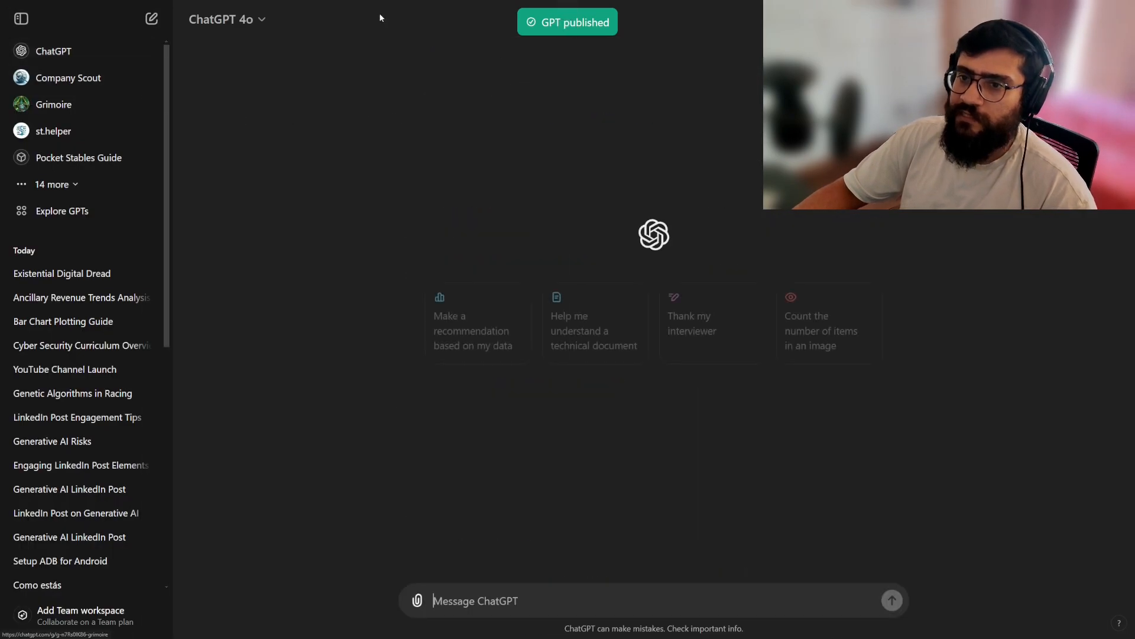
click(21, 18)
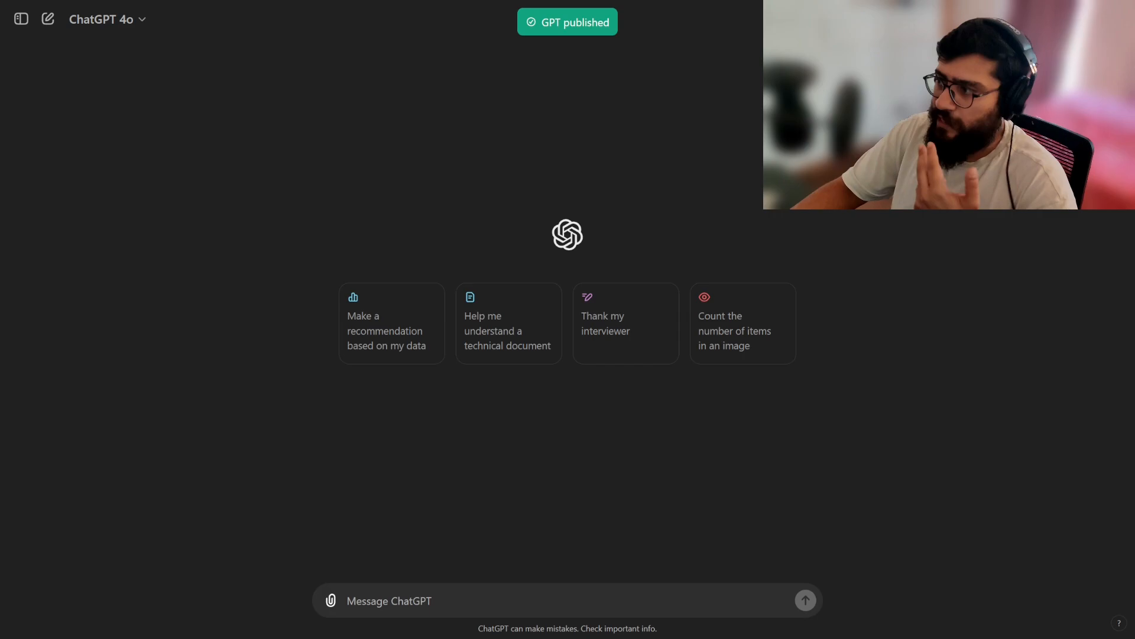
key(alt+Left)
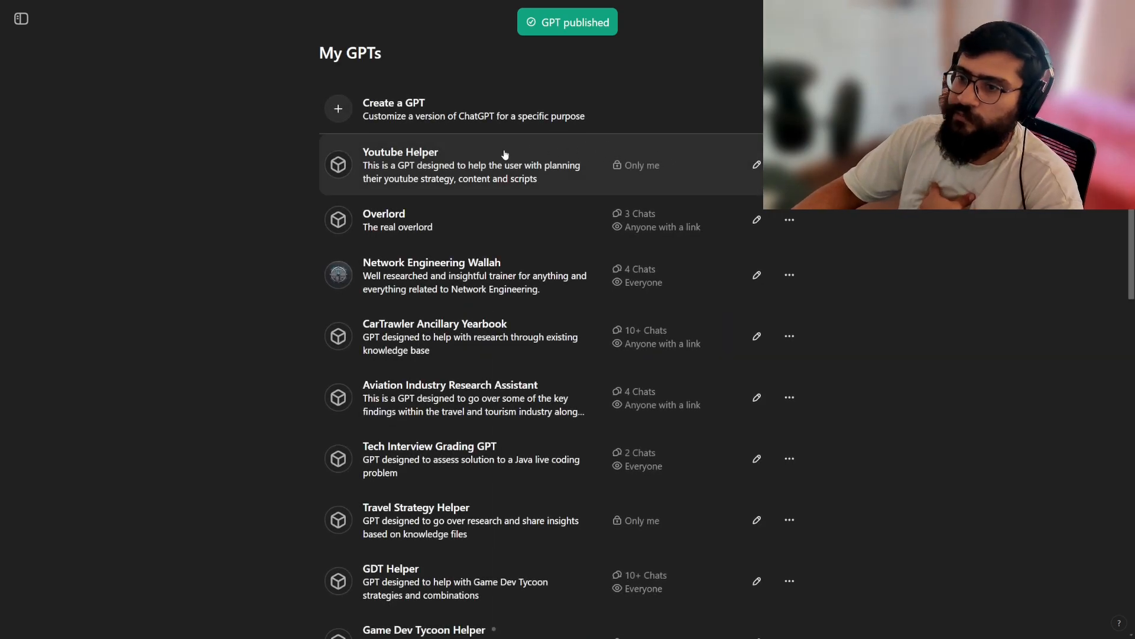
Open Youtube Helper from My GPTs and run its starter "Give me 5 ideas of youtube shorts related to generative AI".
click(373, 167)
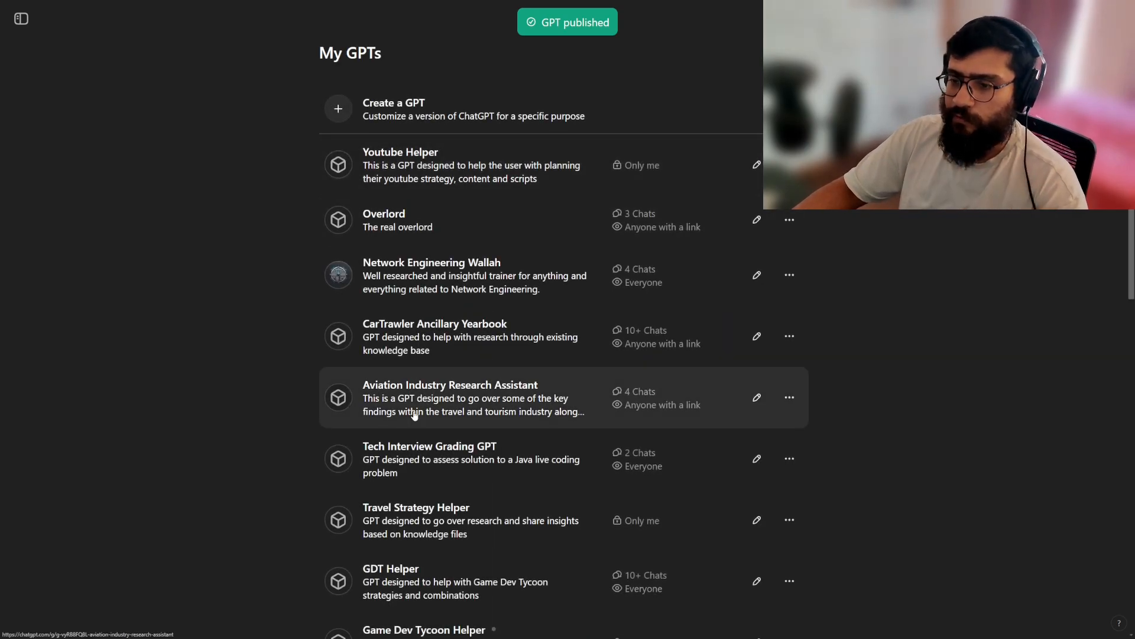
click(431, 356)
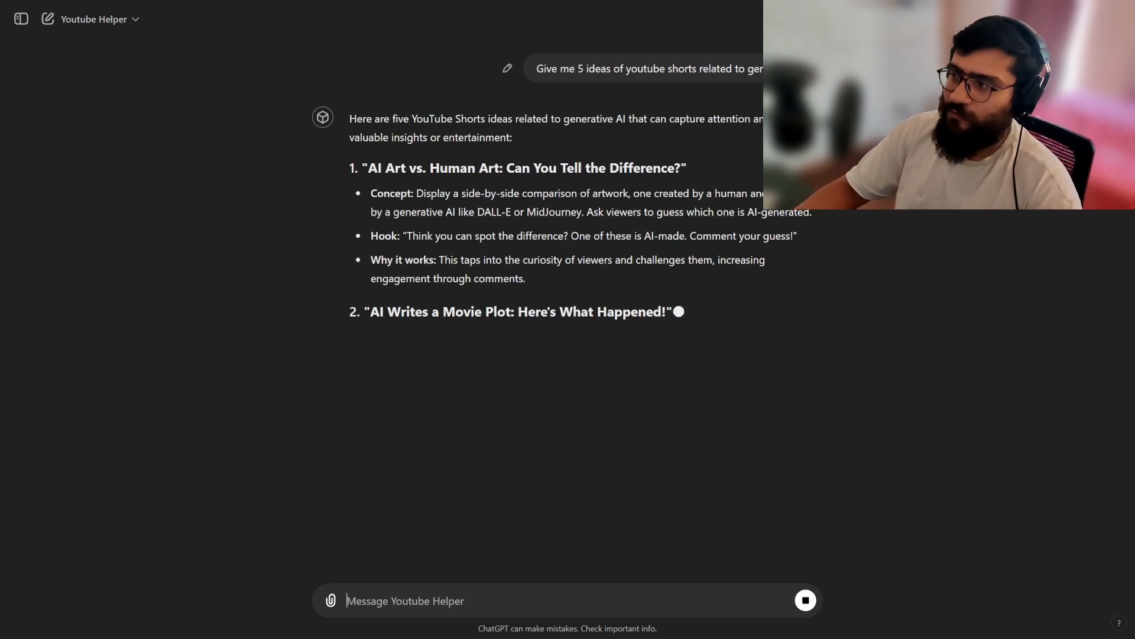
Start a new regular ChatGPT conversation and collapse the sidebar.
click(21, 18)
click(46, 52)
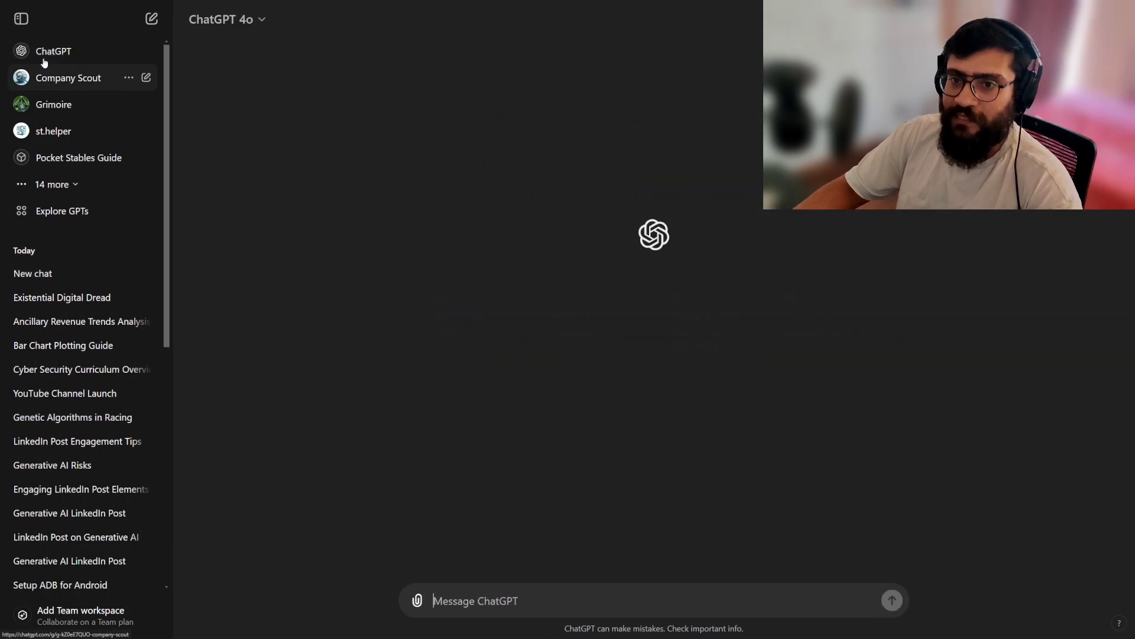
click(22, 19)
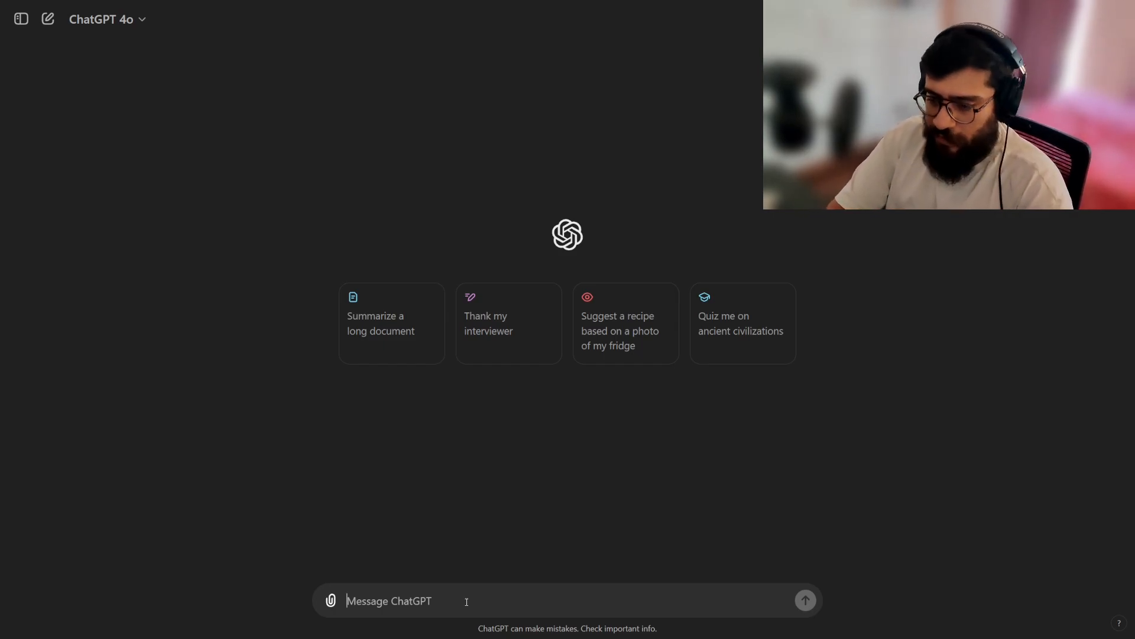
Mention the Youtube Helper GPT in the new chat by searching for "yout" among the recent and pinned GPTs.
text(@)
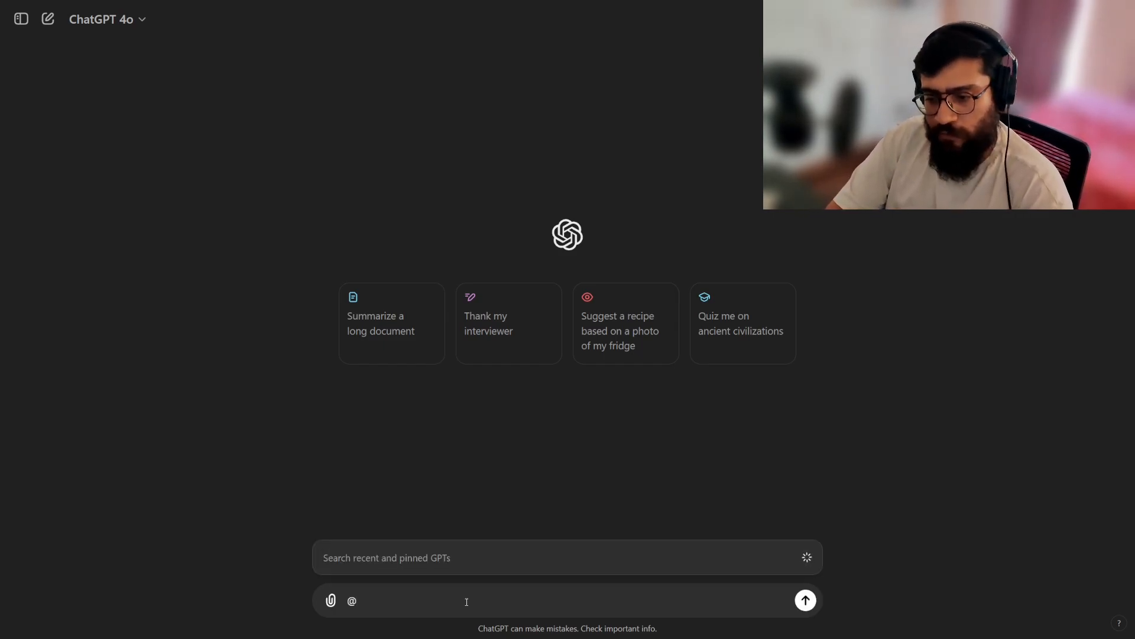
key(BackSpace)
text(@)
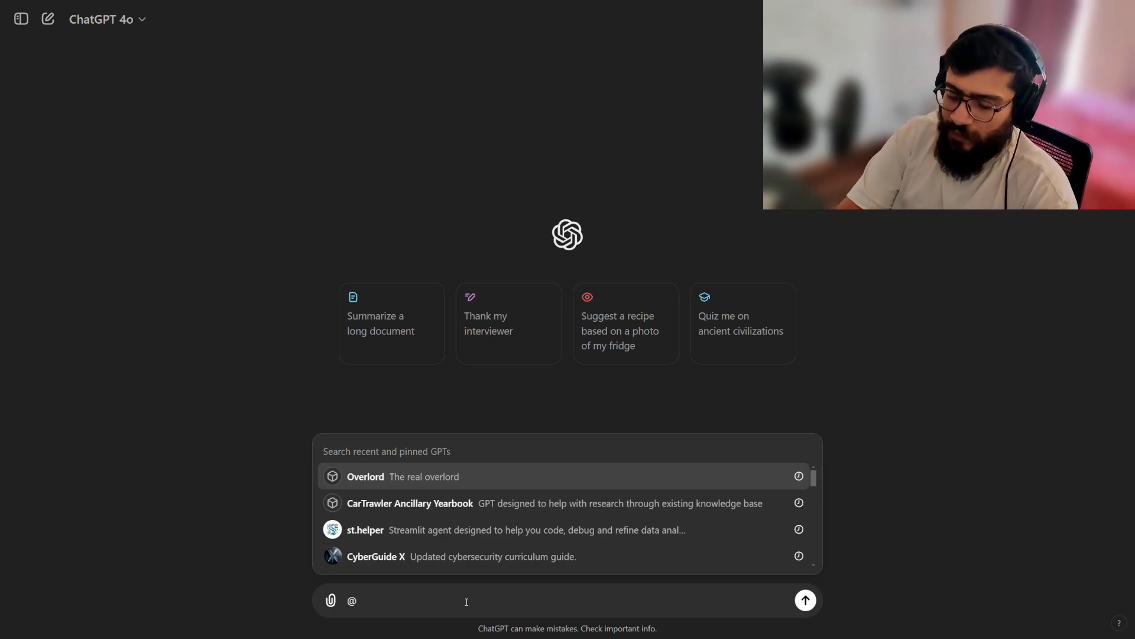
text(youtub)
key(Return)
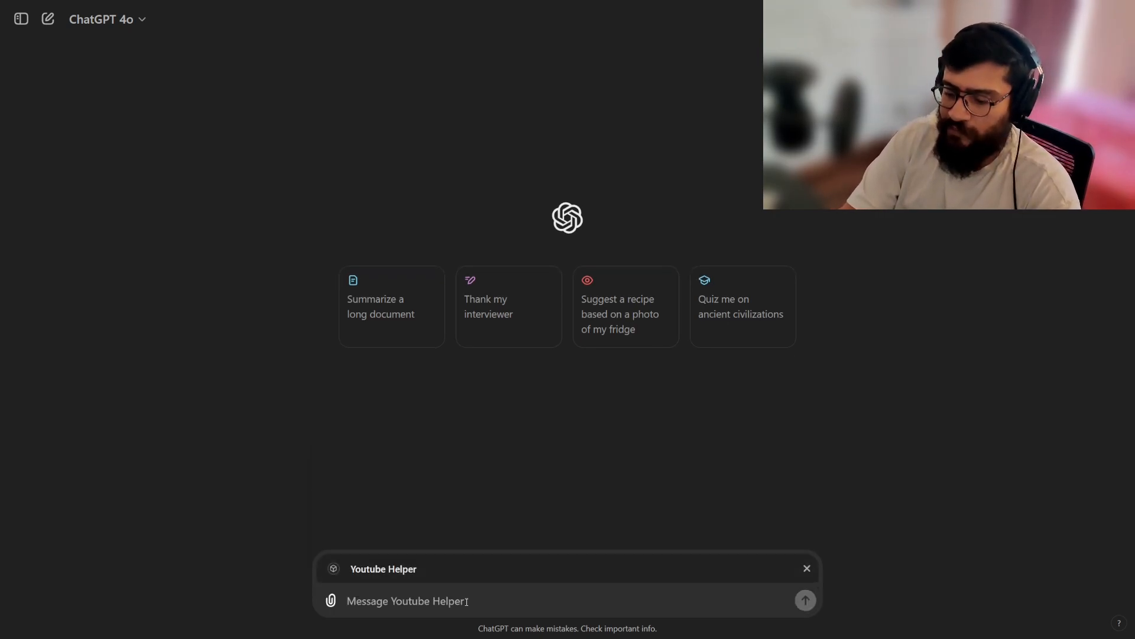
Ask the mentioned Youtube Helper to suggest 5 ideas for short form content.
text(suggest top)
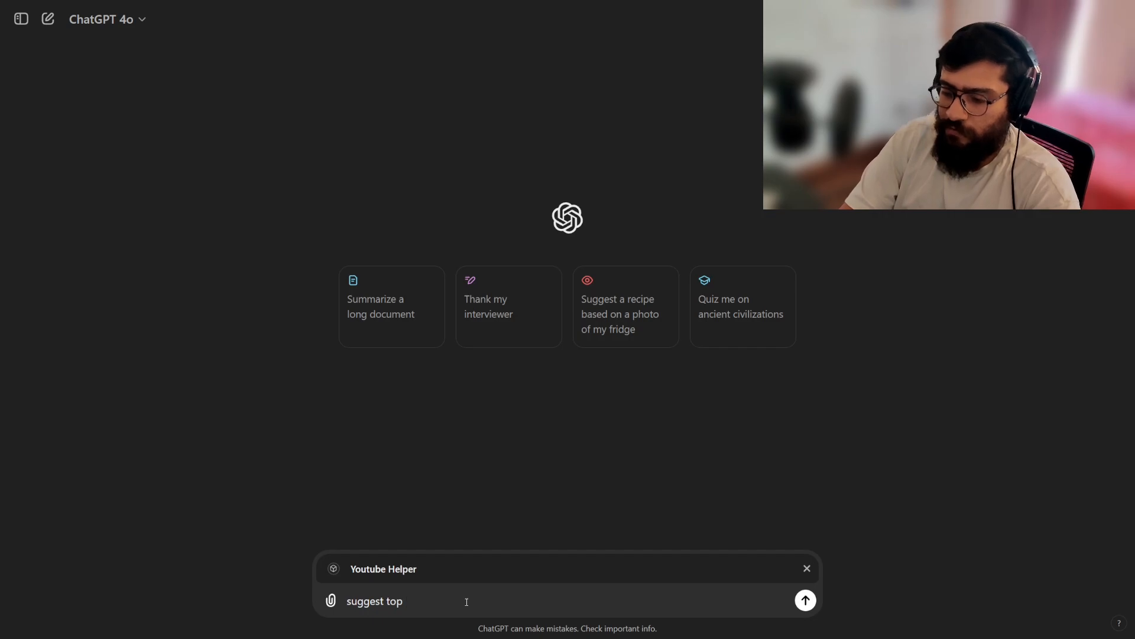
key(BackSpace)
key(BackSpace)
key(BackSpace)
text(5 ideas for short form content)
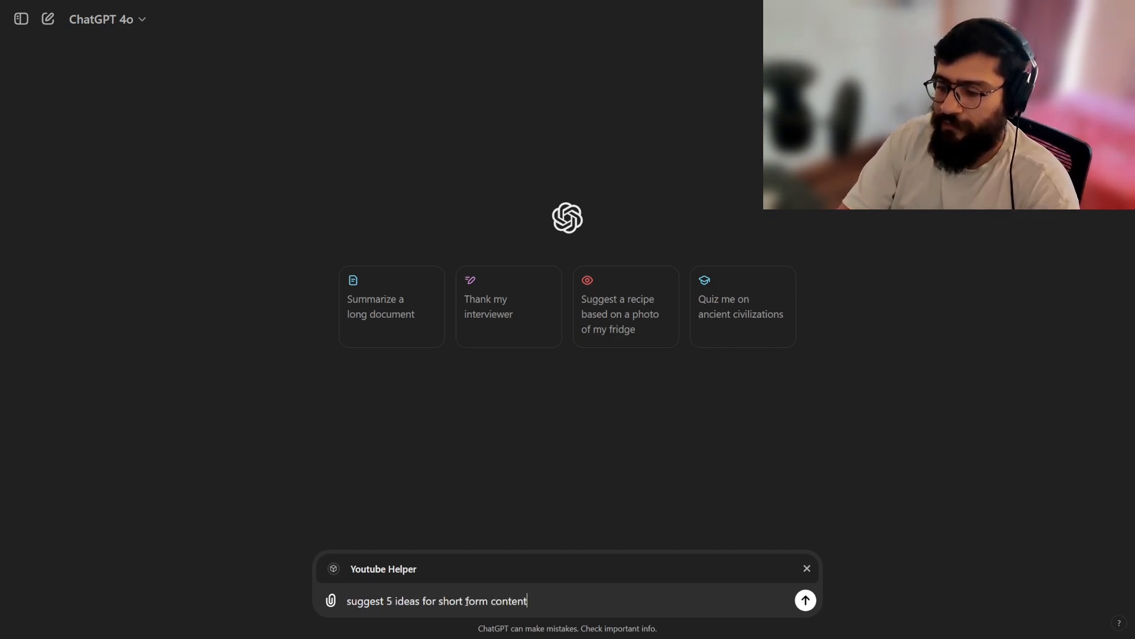
key(Return)
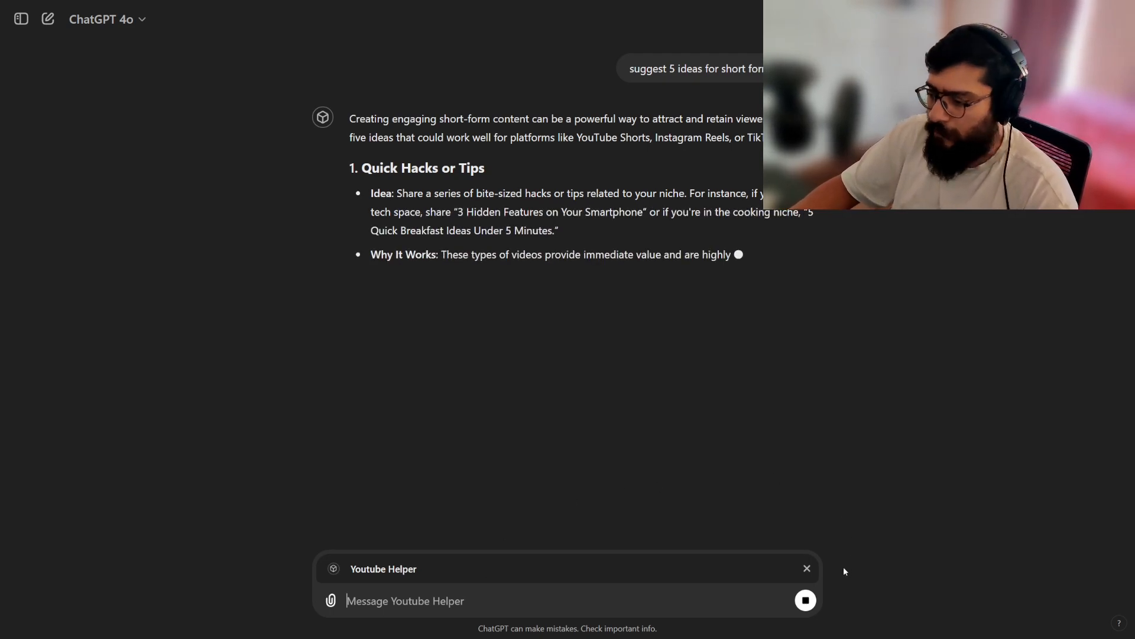
Remove the Youtube Helper mention and mention the st.helper GPT instead, searching for it with "st".
click(808, 571)
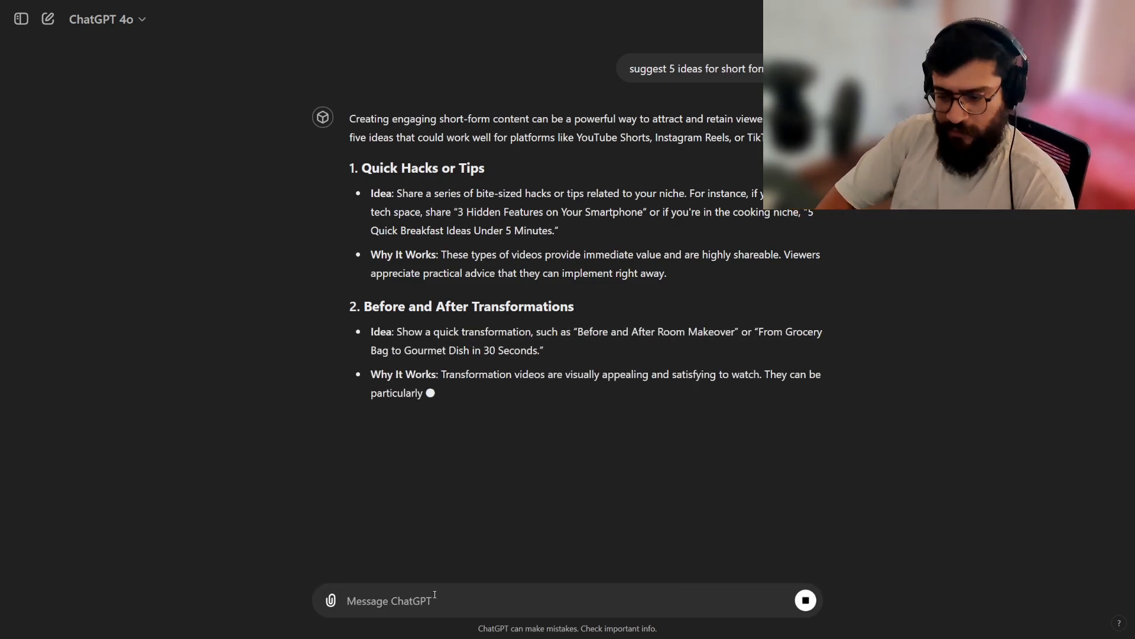
text(@)
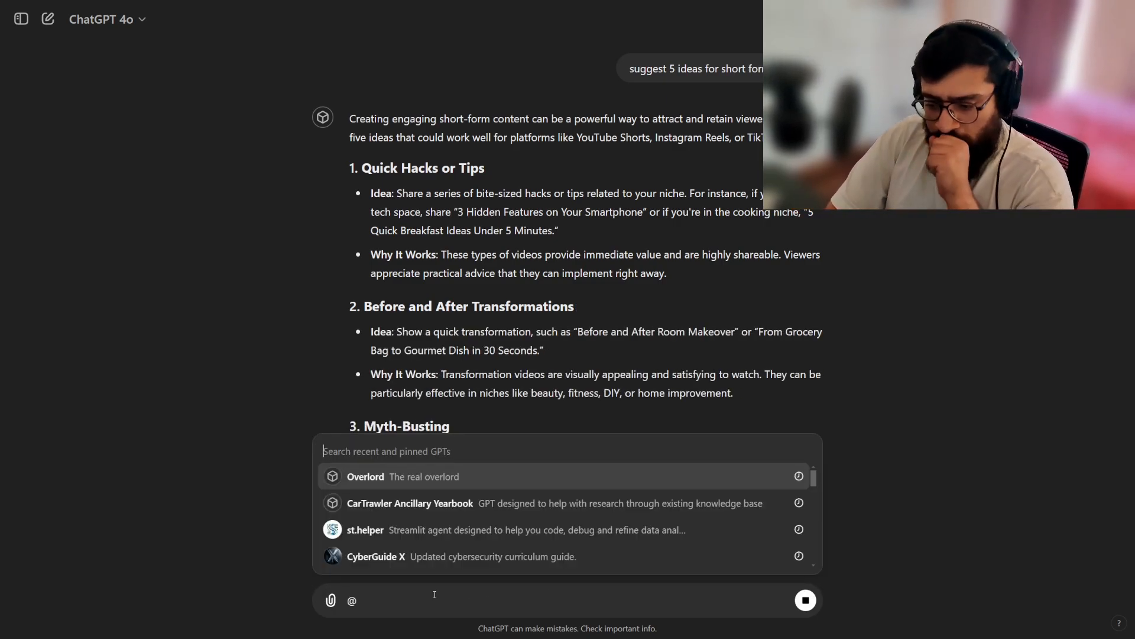
text(st.h)
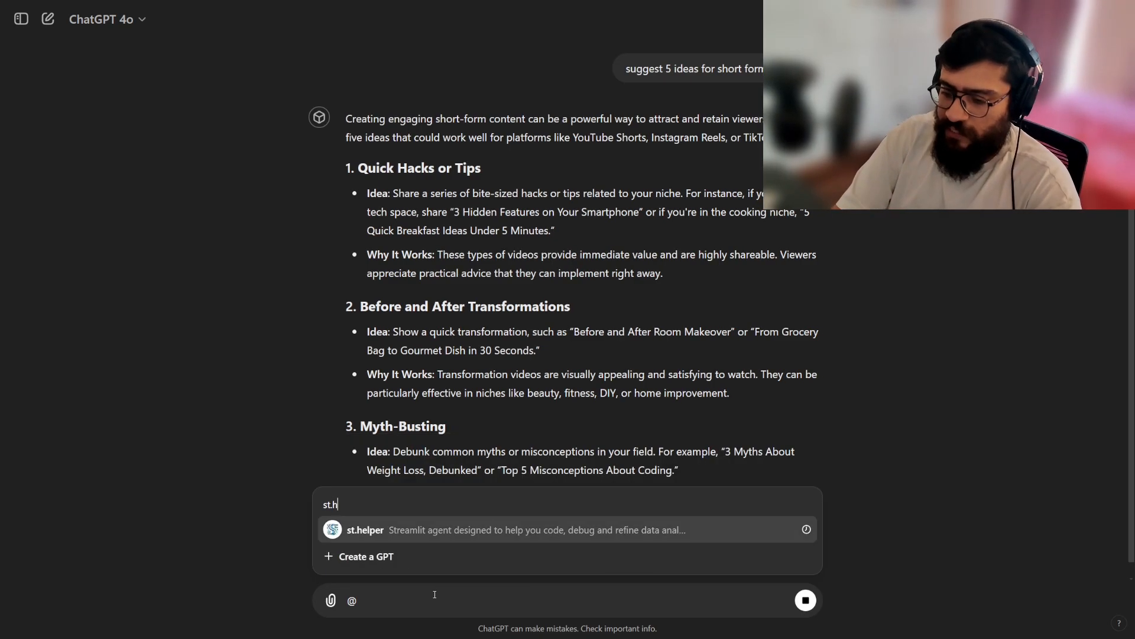
key(Return)
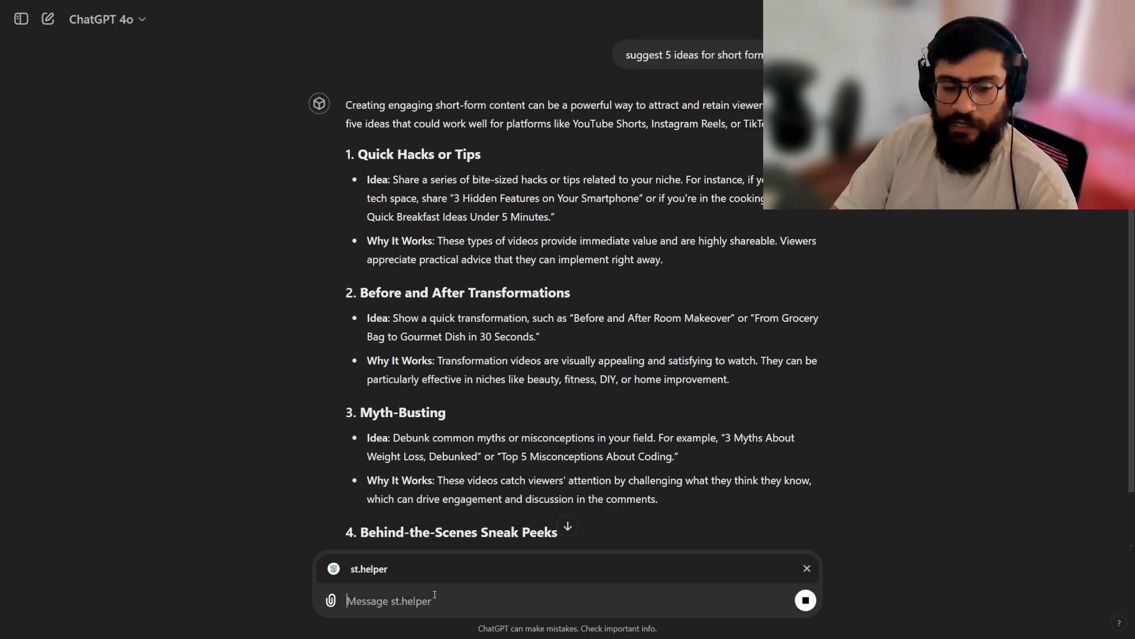
Ask st.helper to "suggest new things that I can do with streamlit".
text(su)
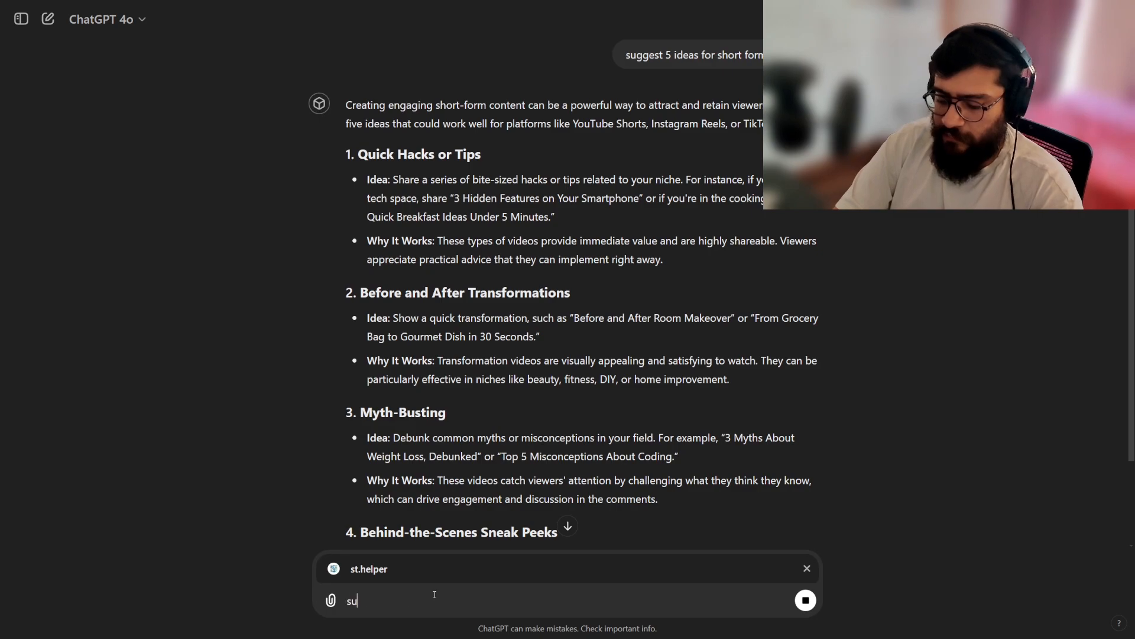
text(ggest new th)
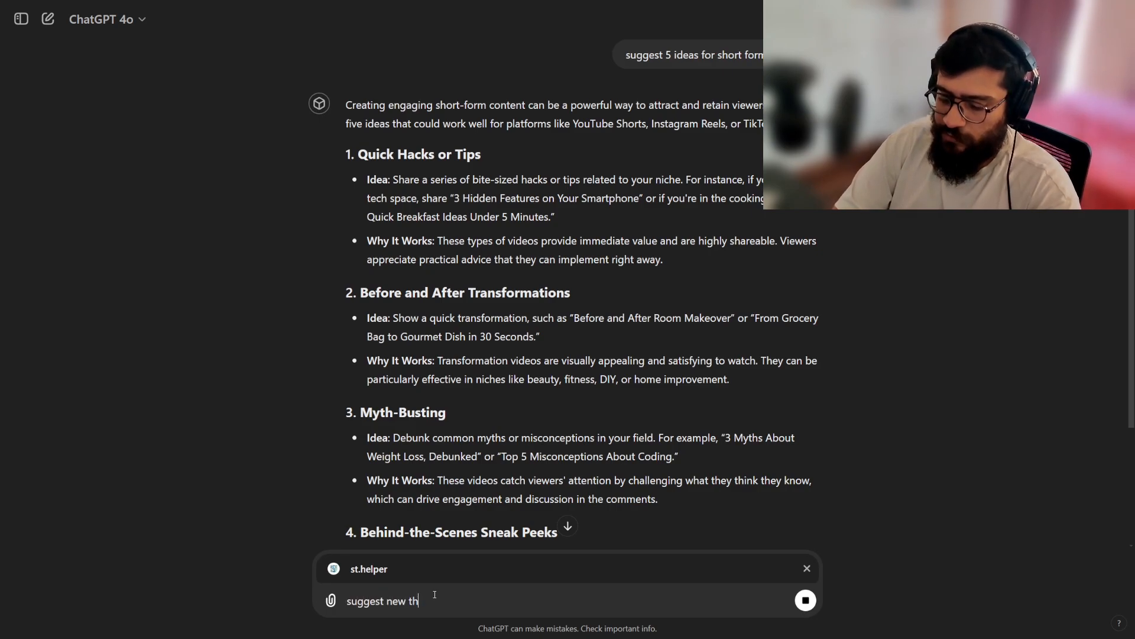
text(ings that I can do with)
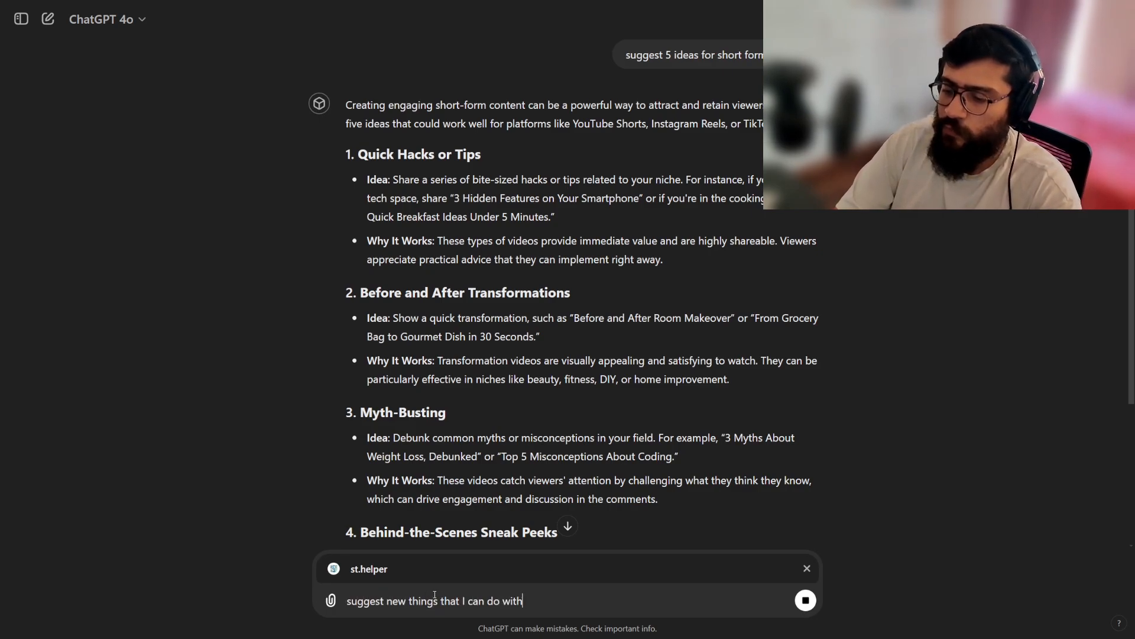
text( streamlit)
key(Return)
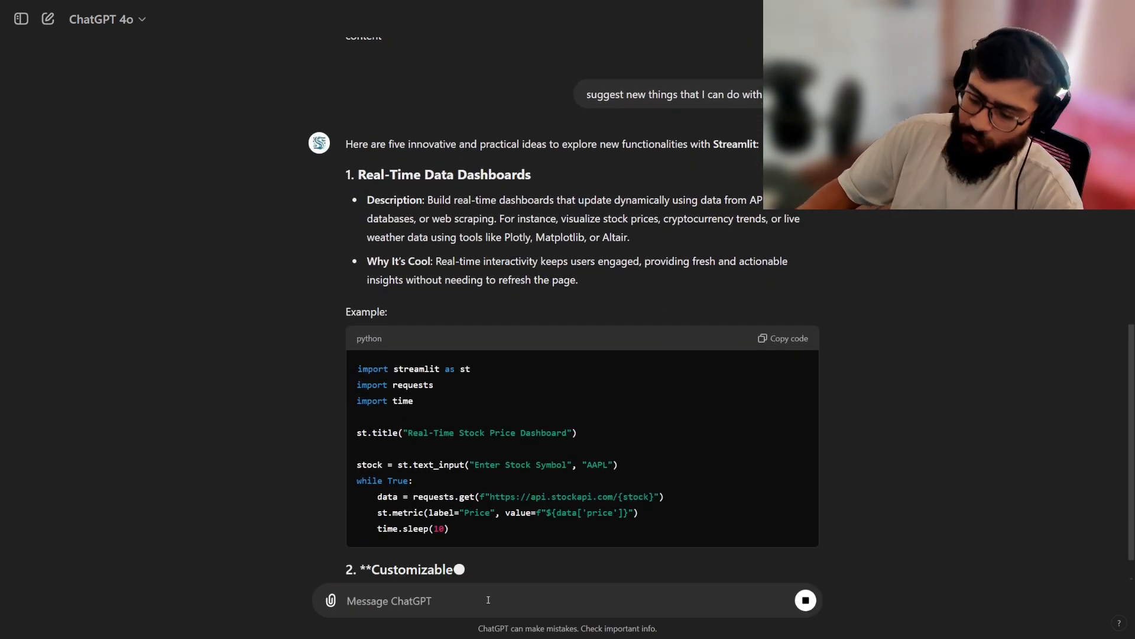
Mention Youtube Helper, send "based on the response above help me create youtube shorts", and remove the mention after sending.
text(@yout)
key(Return)
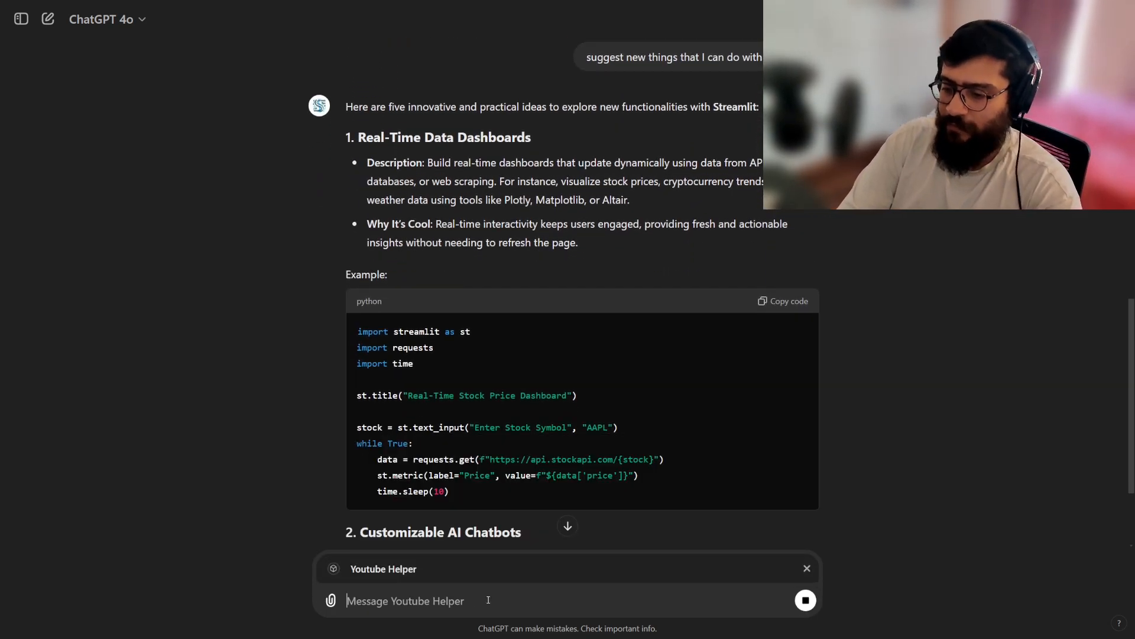
text(based oj th)
key(BackSpace)
key(BackSpace)
key(BackSpace)
key(BackSpace)
key(BackSpace)
text(on )
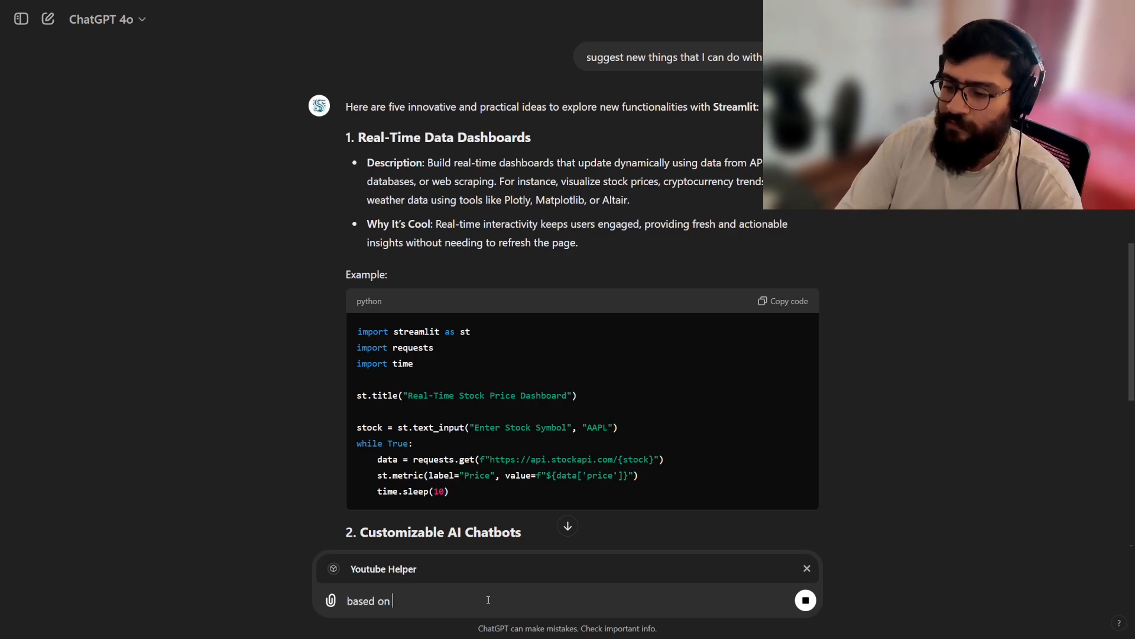
text(the response above help me create )
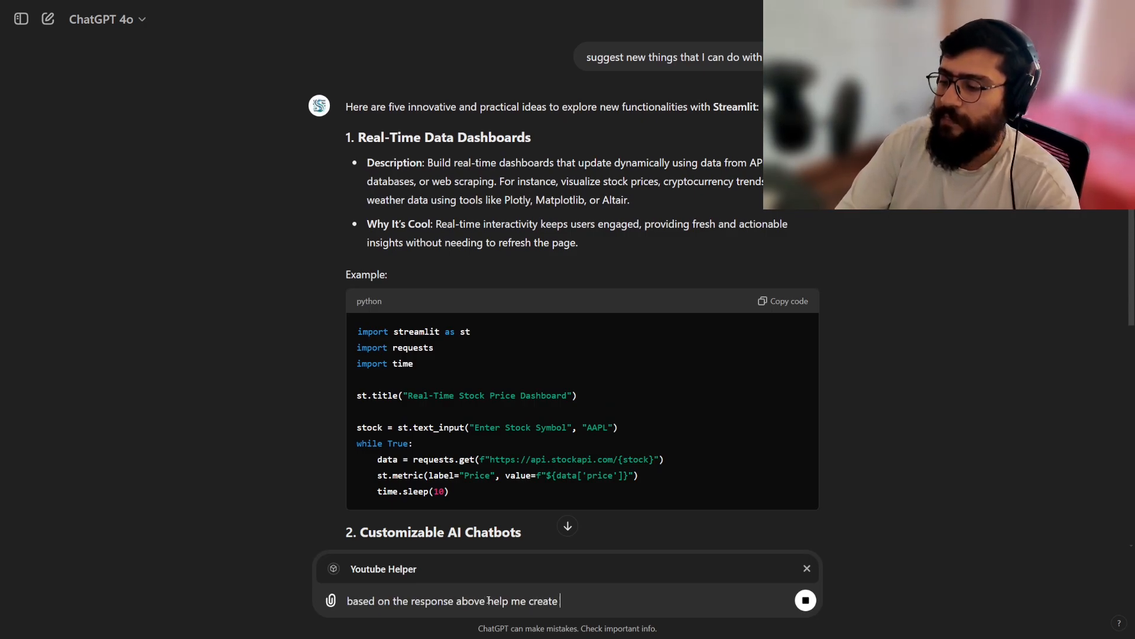
text(youtube shorts)
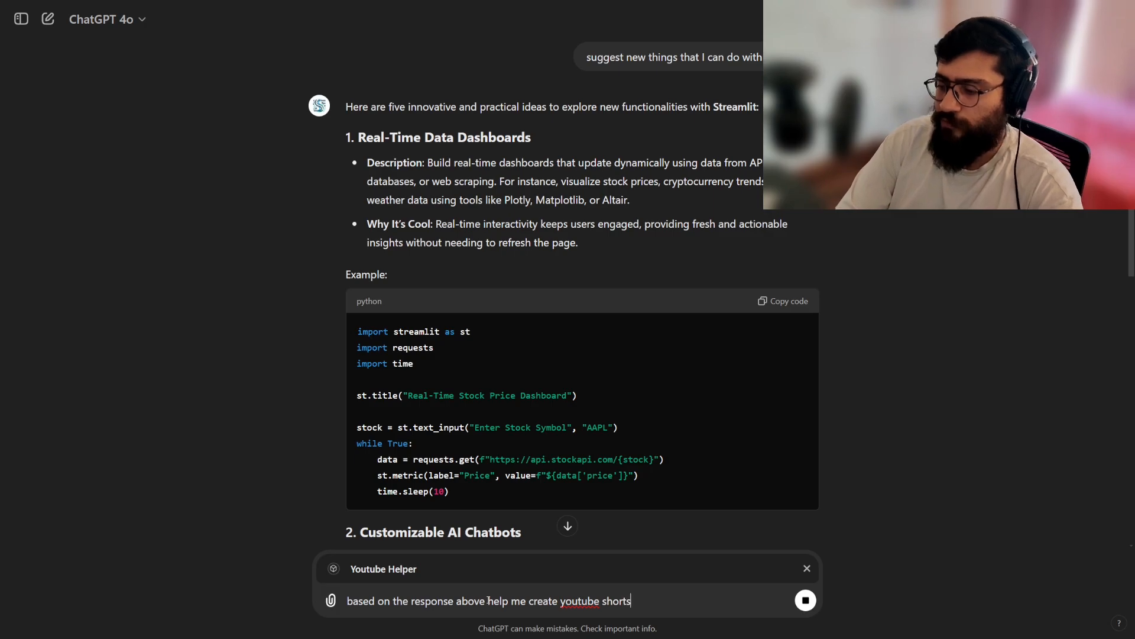
click(568, 525)
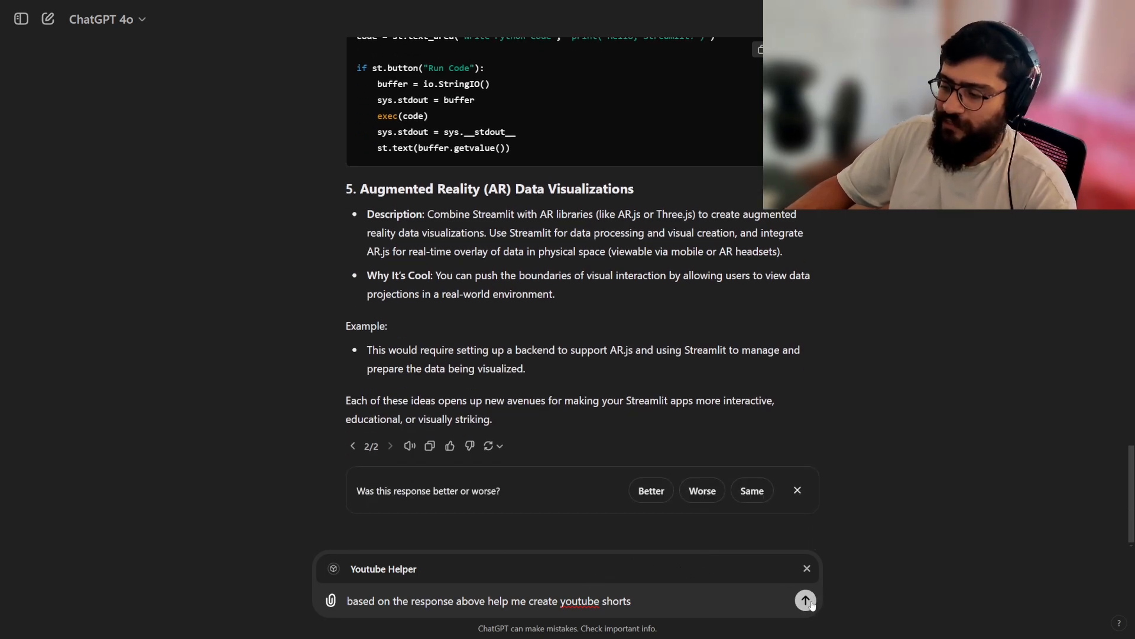
click(806, 600)
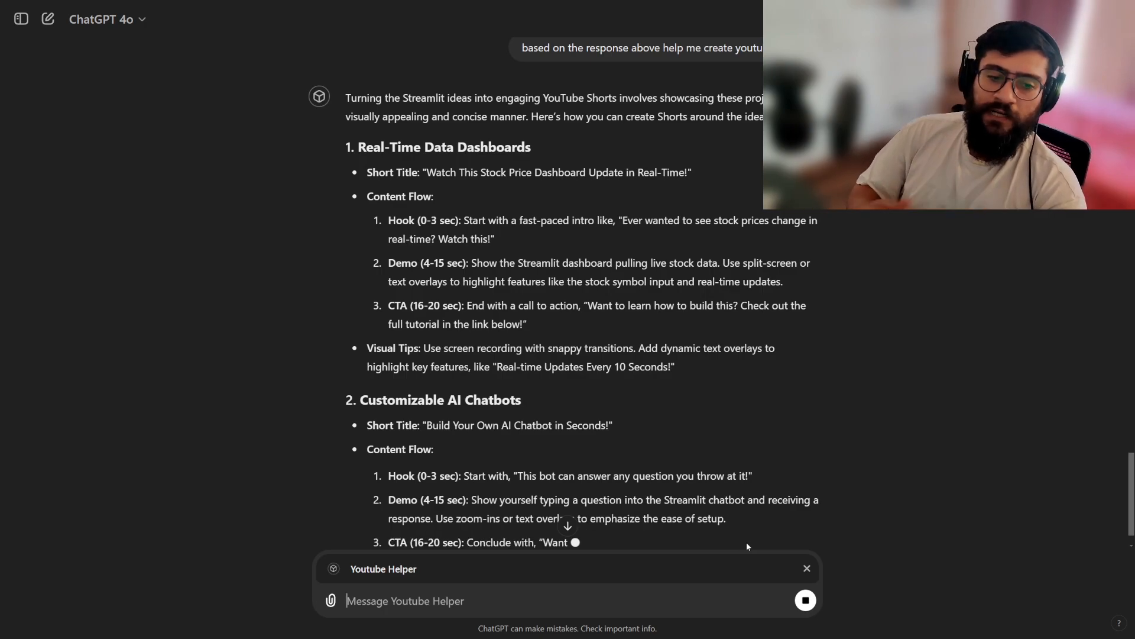
click(808, 570)
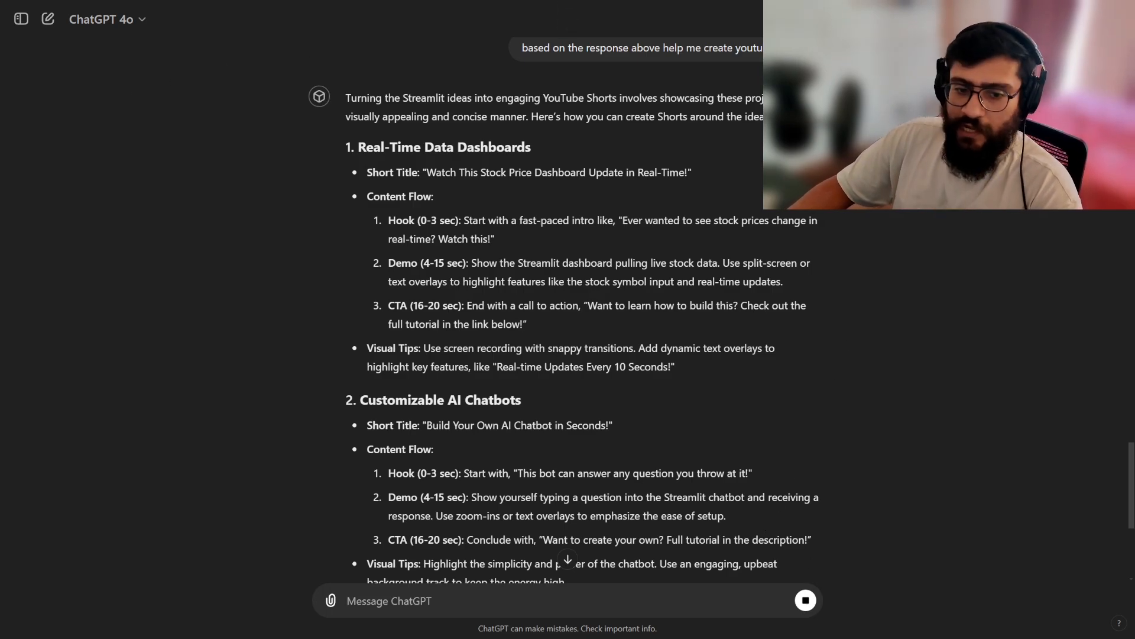
Open the Explore GPTs page and collapse the sidebar.
click(1103, 18)
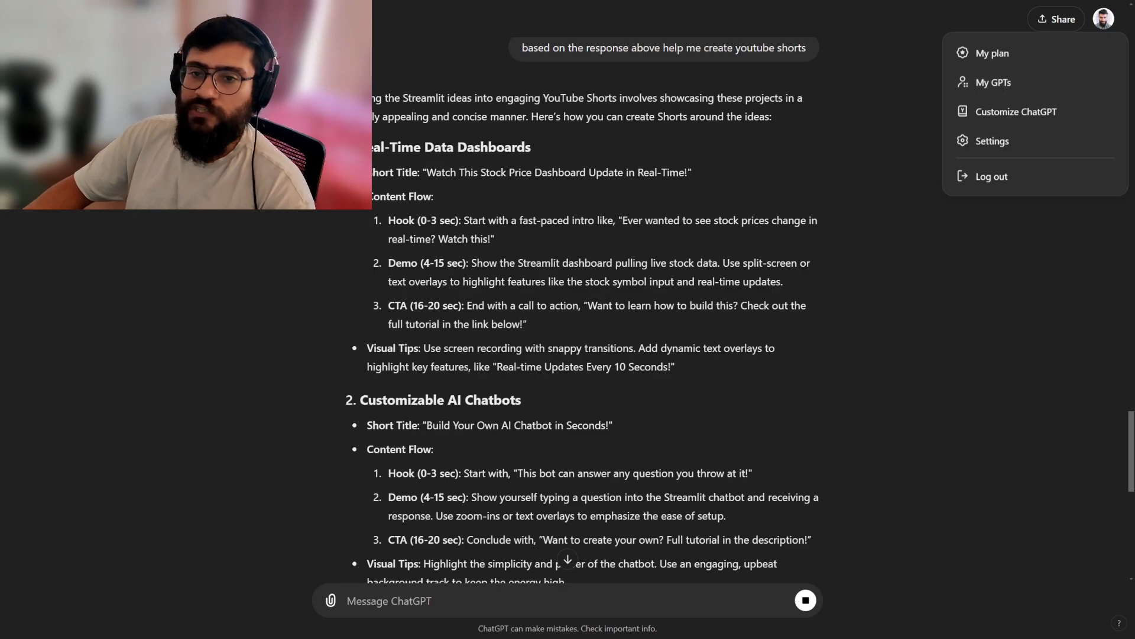
click(22, 19)
click(22, 19)
click(77, 215)
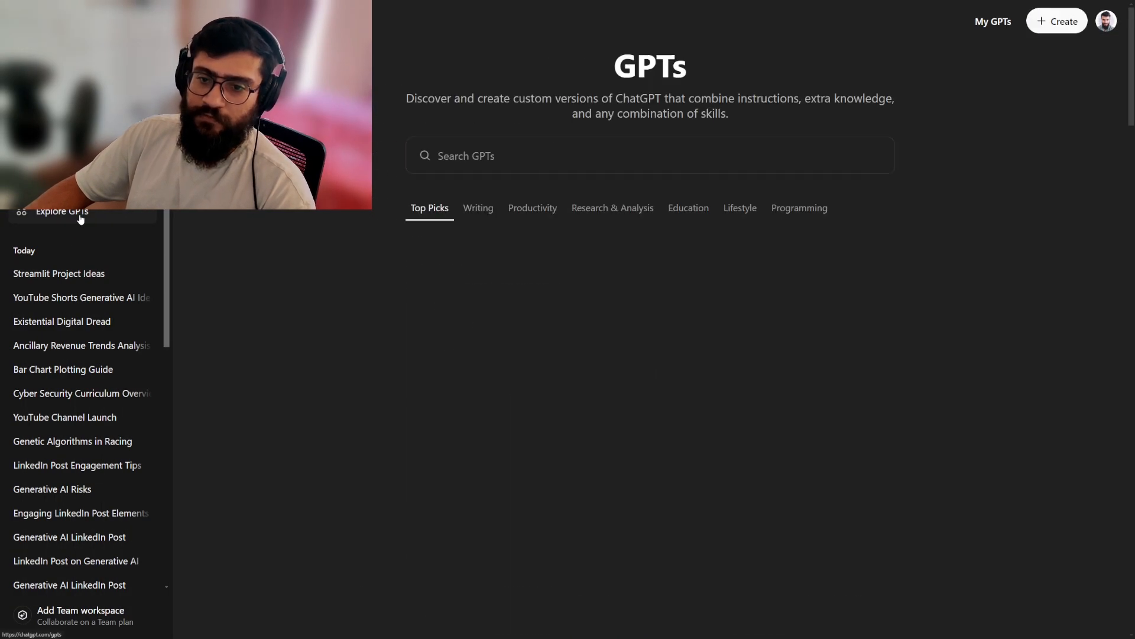
click(22, 19)
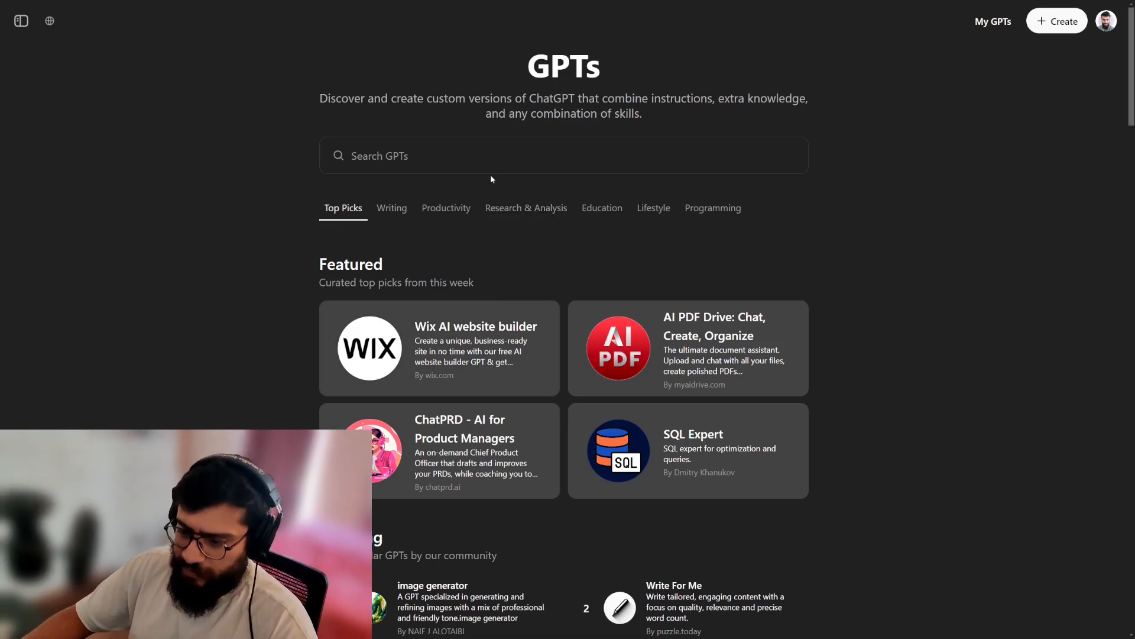
Browse the GPT store's featured, trending, ChatGPT-made and Writing sections.
scroll(456, 147, down, 2)
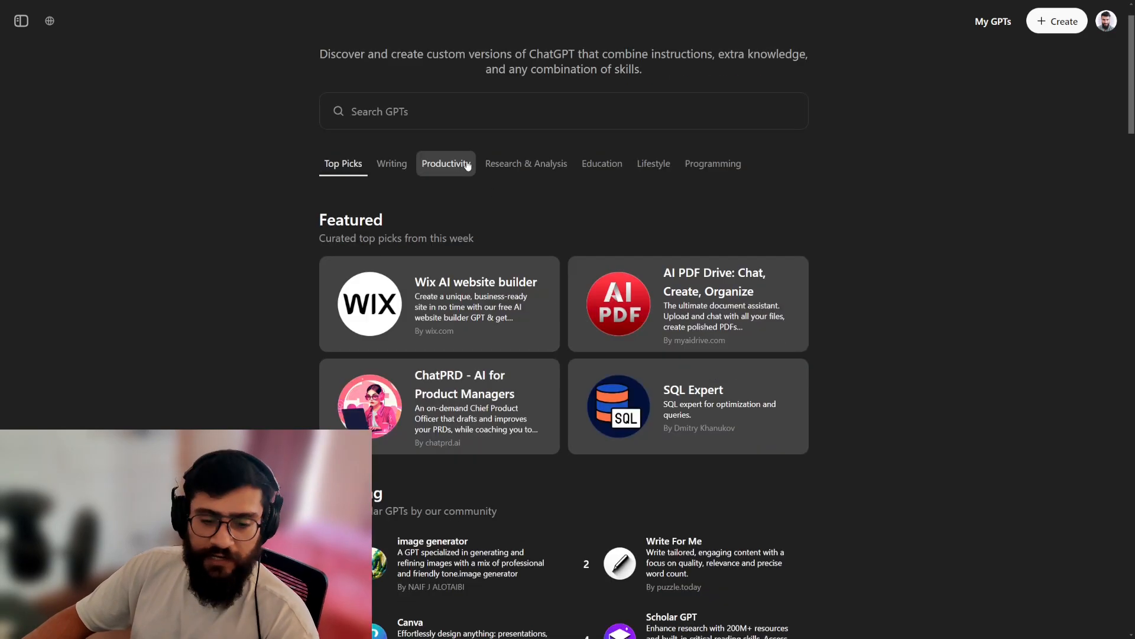
scroll(417, 185, up, 2)
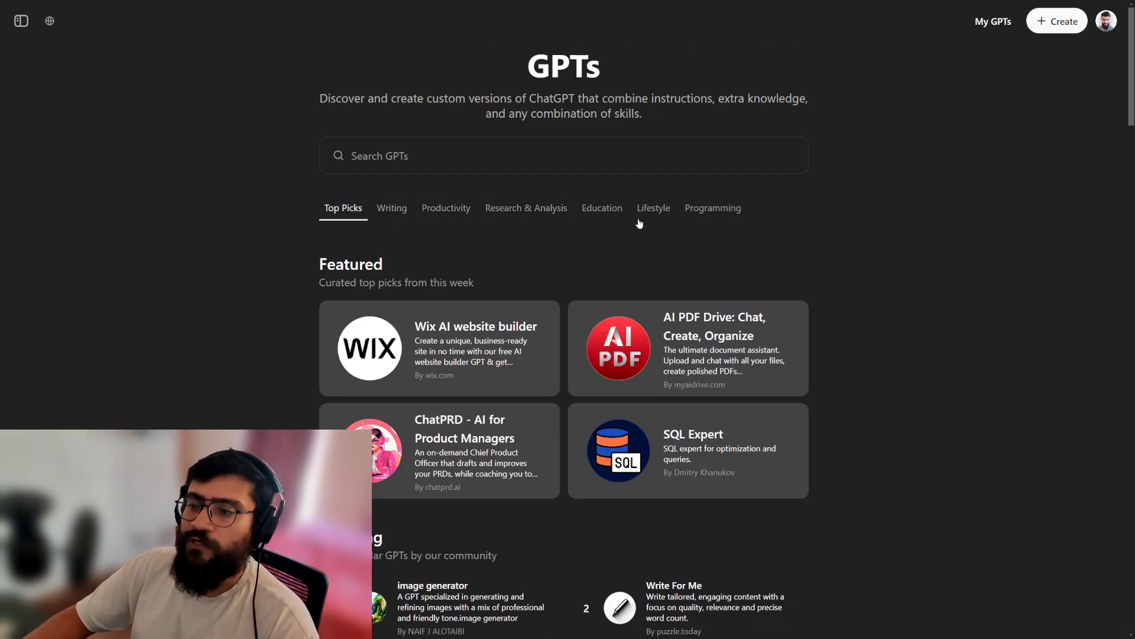
scroll(644, 224, down, 9)
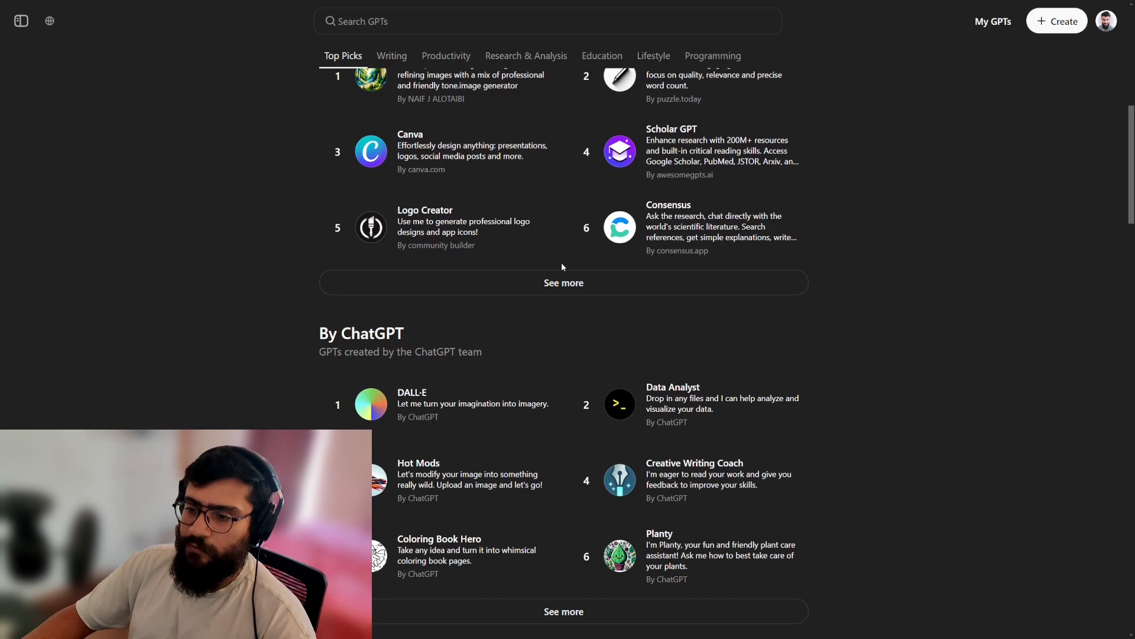
scroll(559, 266, down, 5)
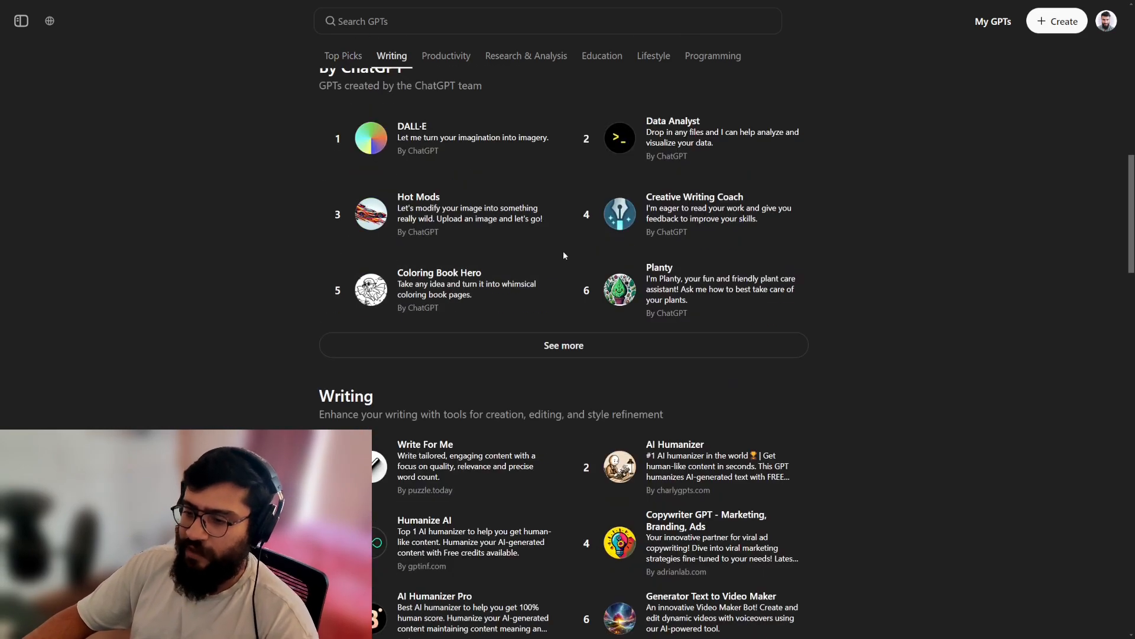
scroll(563, 253, down, 8)
scroll(563, 256, up, 15)
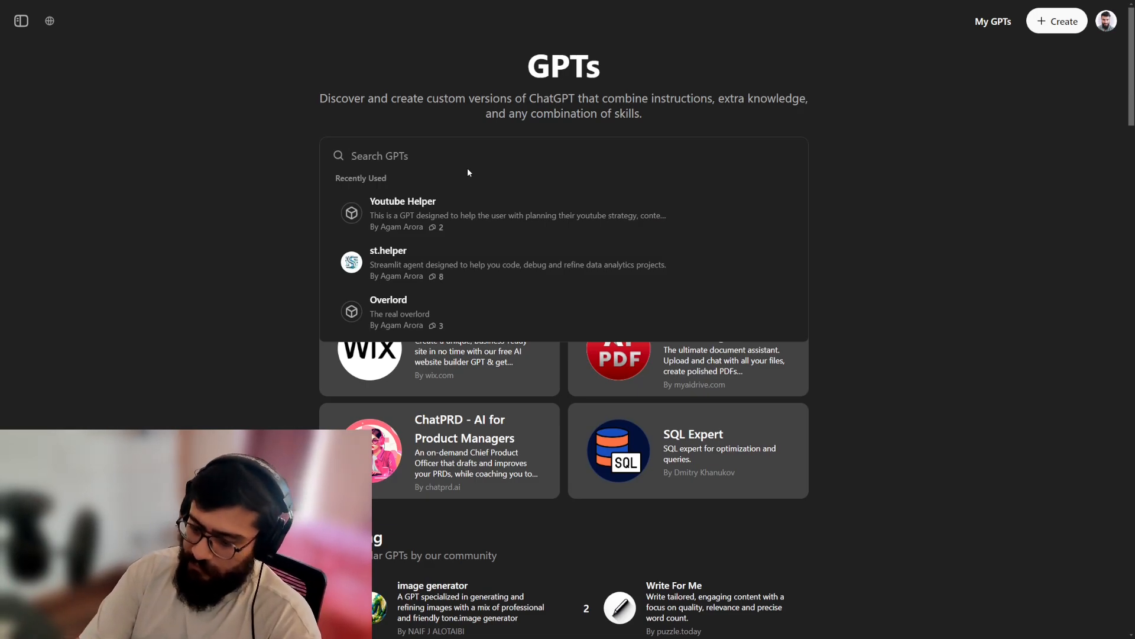
Search the GPT store for "youtube" and look through the listed GPTs.
text(youtube)
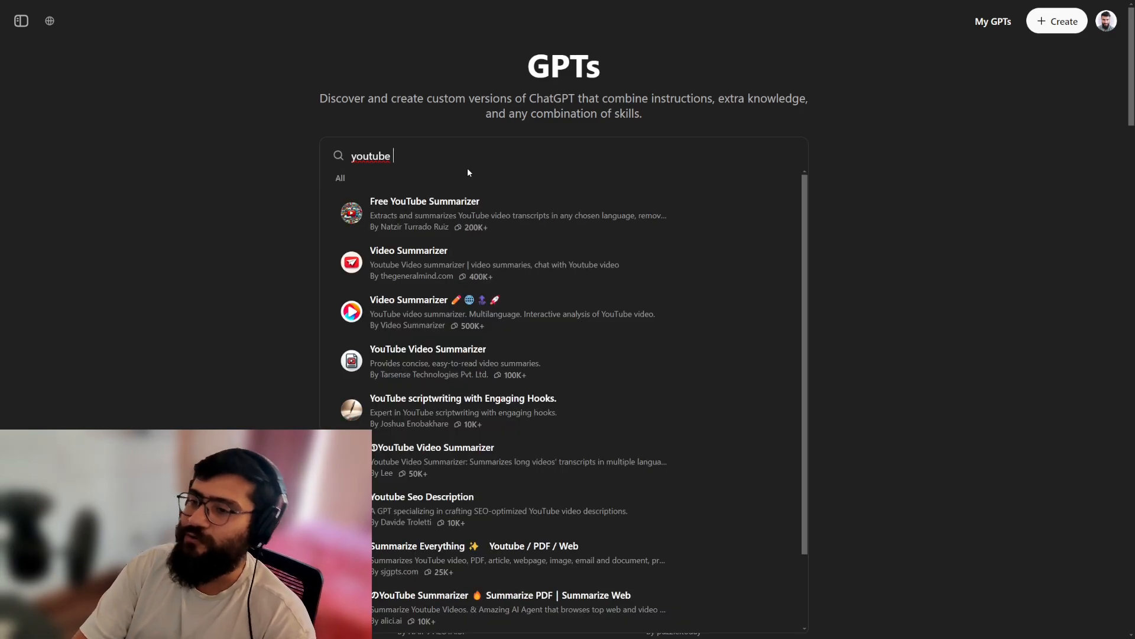
scroll(495, 213, down, 2)
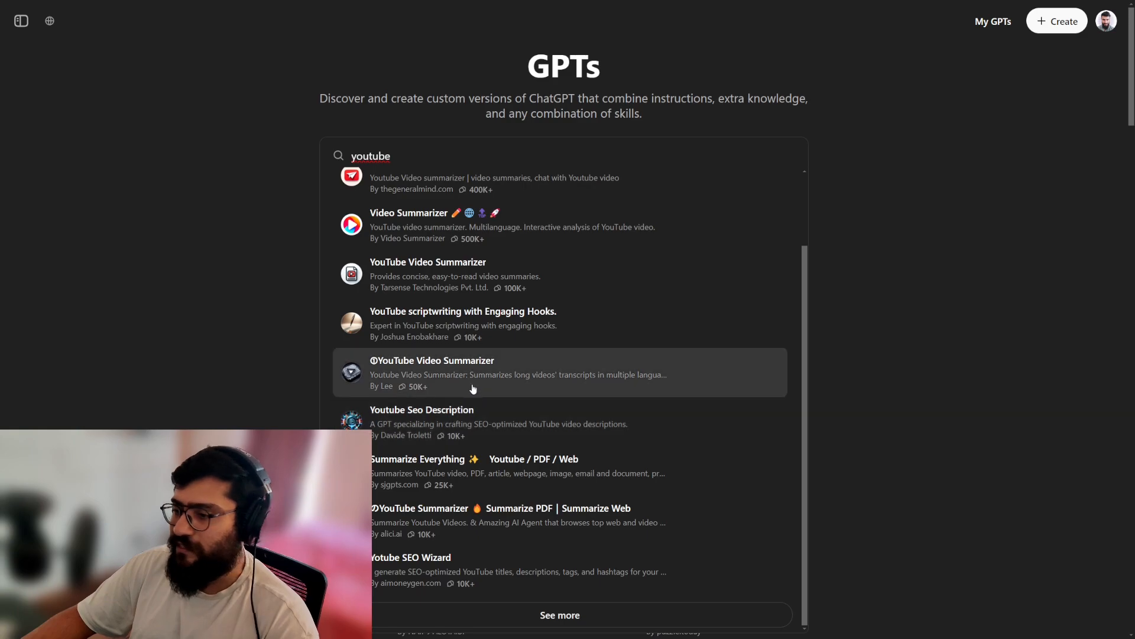
scroll(481, 369, down, 1)
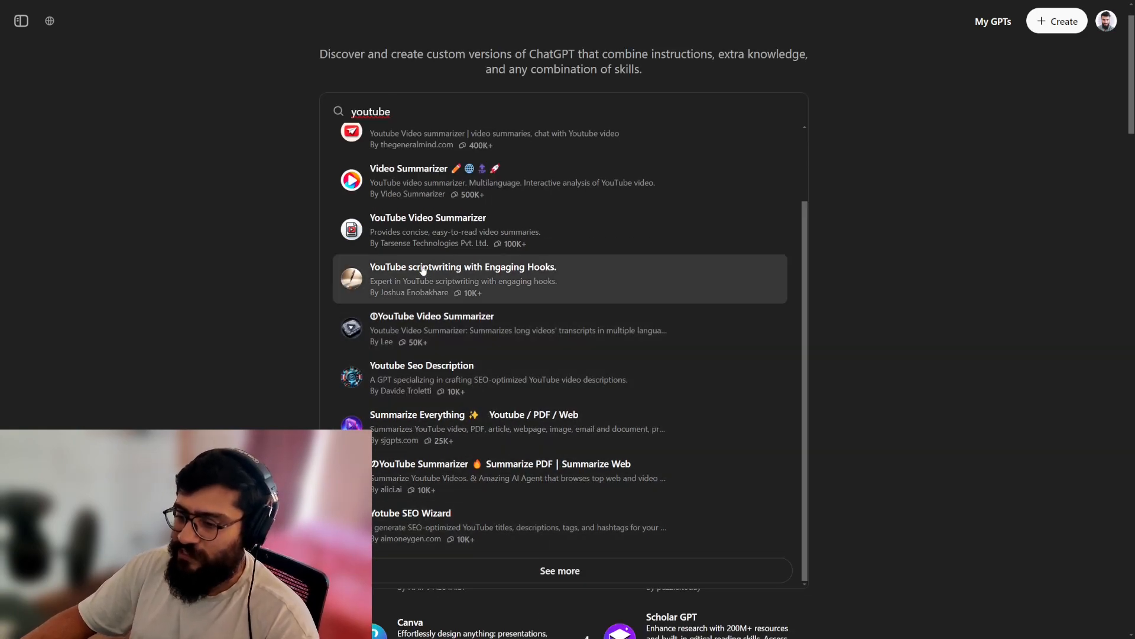
scroll(414, 278, up, 3)
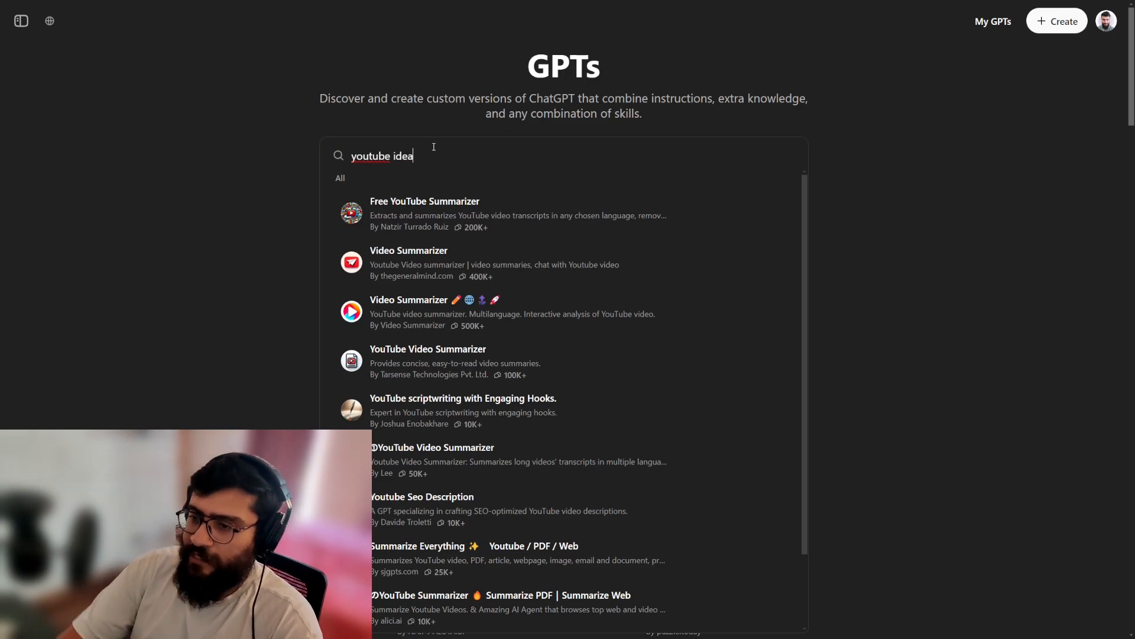
Refine the GPT search to "youtube ideas" and open the Shorts & Reels Assistant to start a chat with it.
text(s)
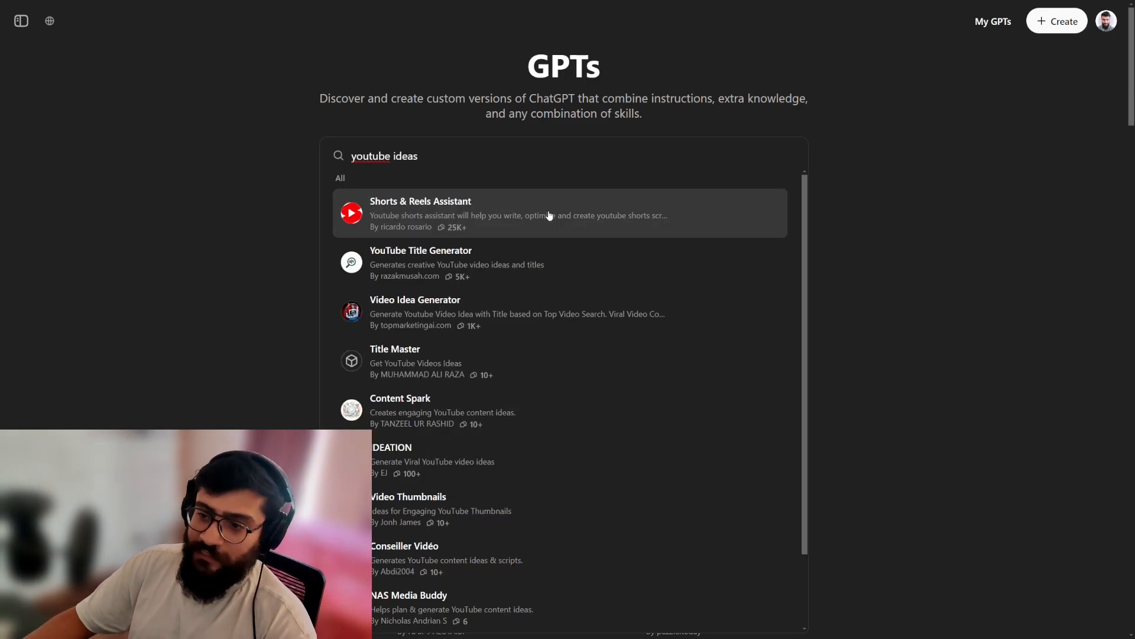
click(549, 216)
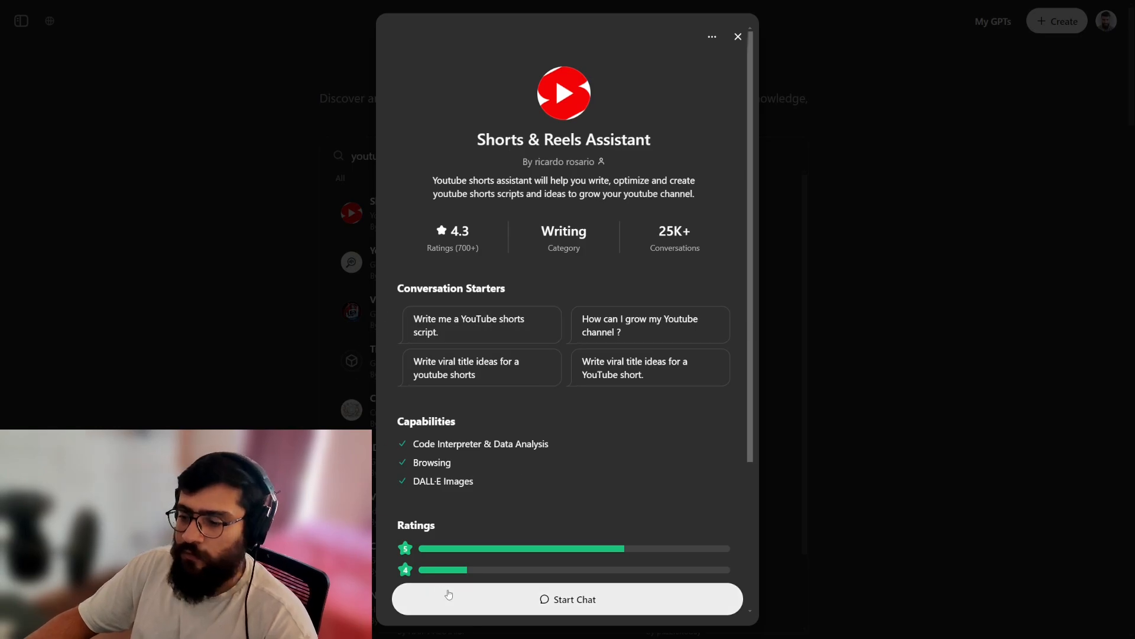
click(577, 600)
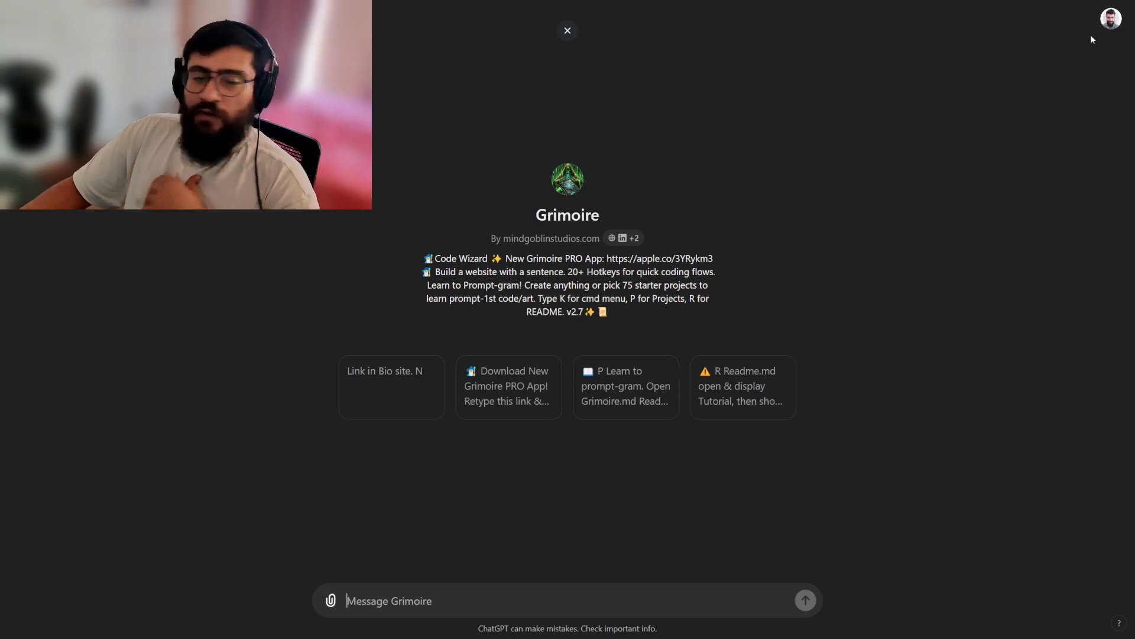
Open the account settings from the Grimoire GPT's chat page.
click(1119, 20)
click(1044, 144)
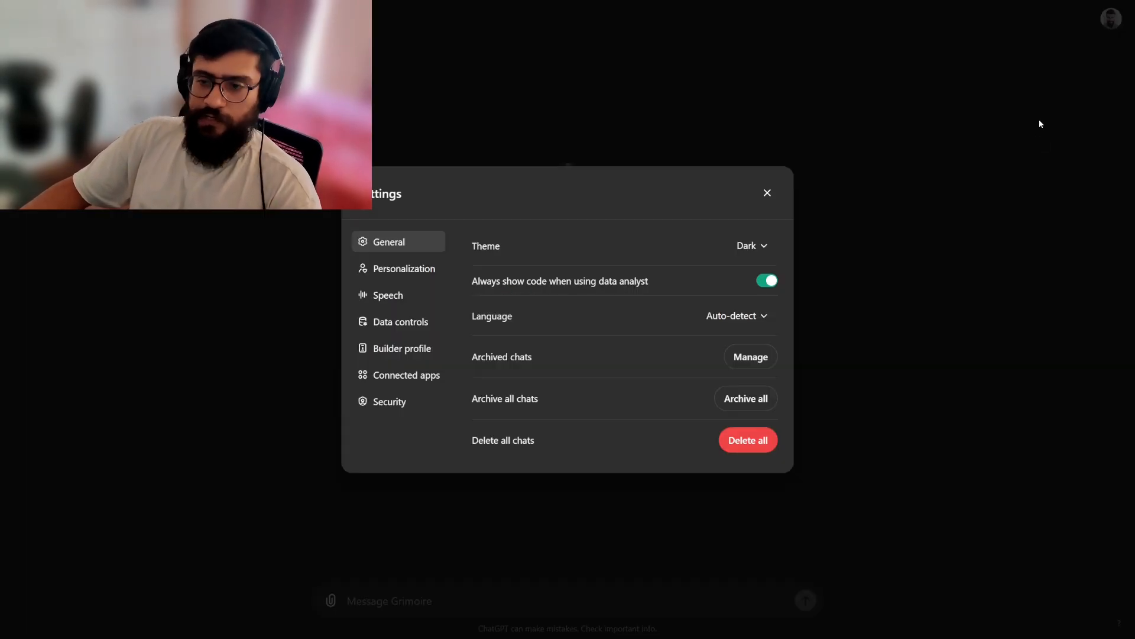